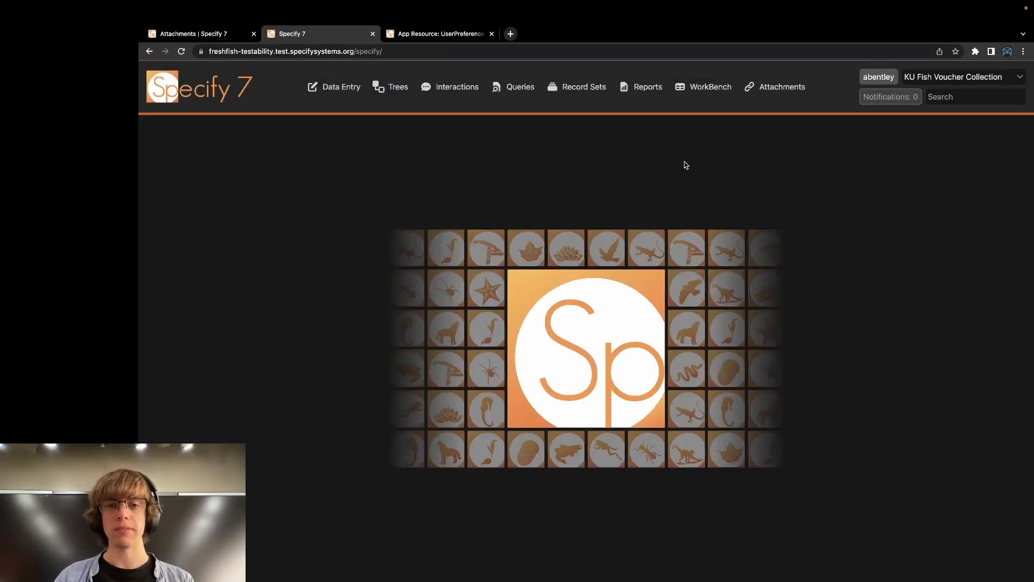
Open the user preferences and browse the Home Page and Top Level Menu sections before returning to General.
click(872, 80)
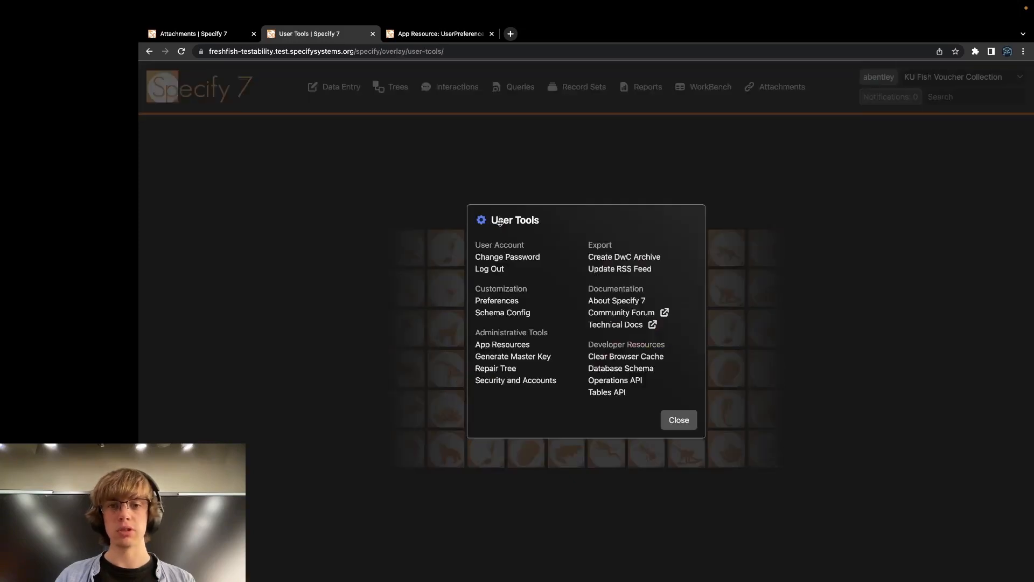
click(496, 306)
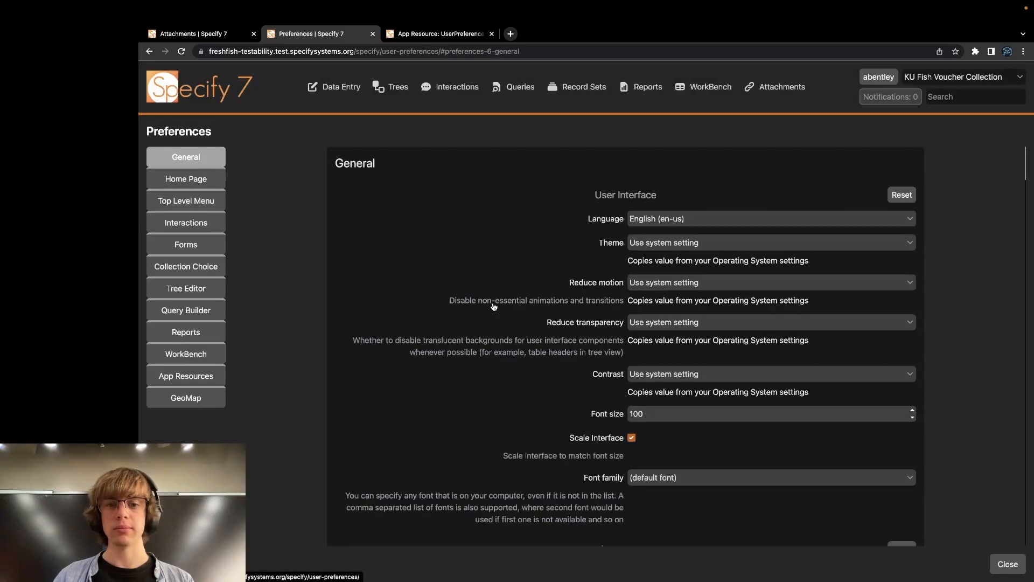
click(210, 179)
click(186, 200)
click(185, 179)
click(185, 157)
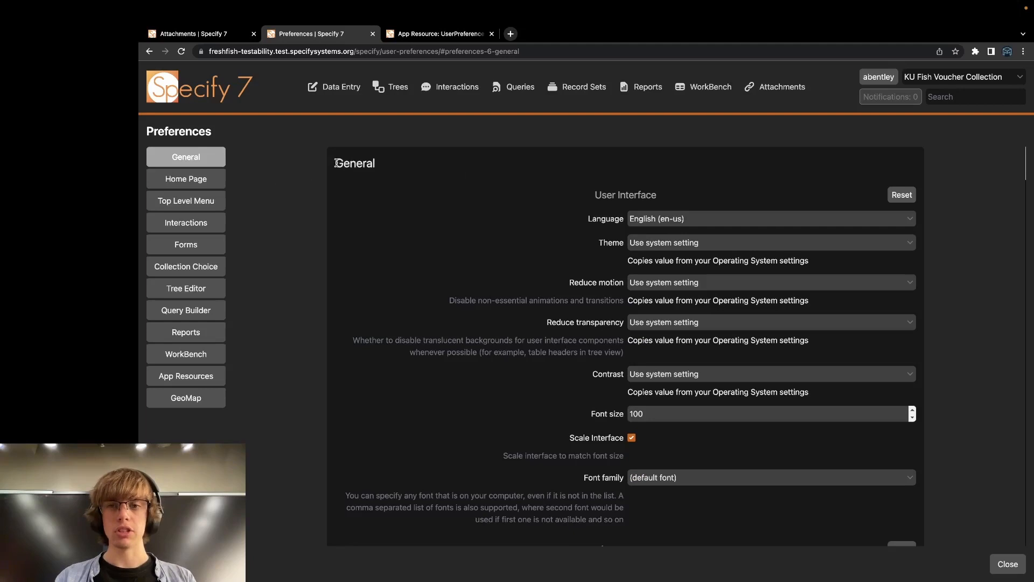
Examine the interface language choices in the General preferences and keep the current language.
drag(336, 163, 380, 165)
click(395, 167)
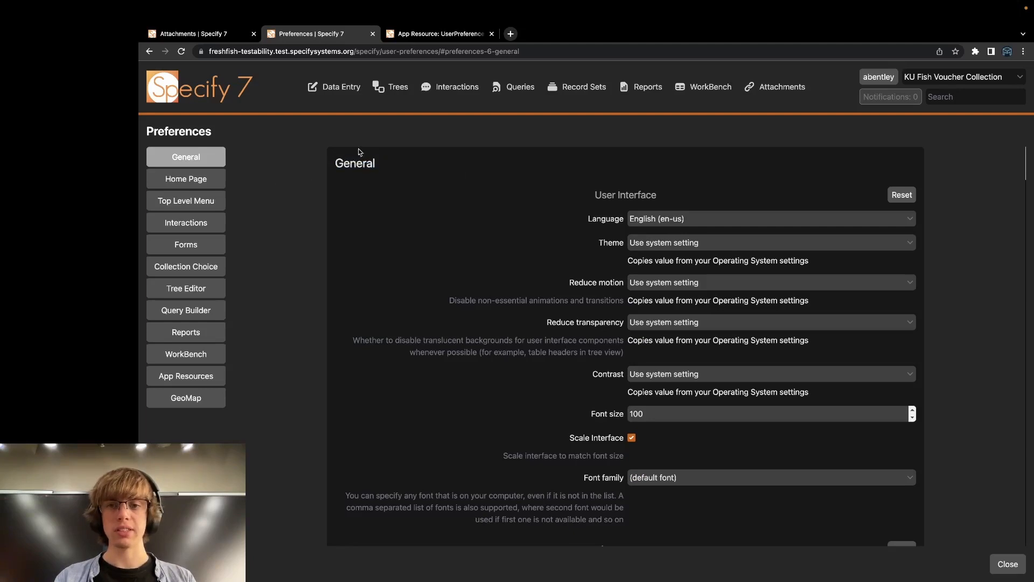
click(635, 221)
click(534, 230)
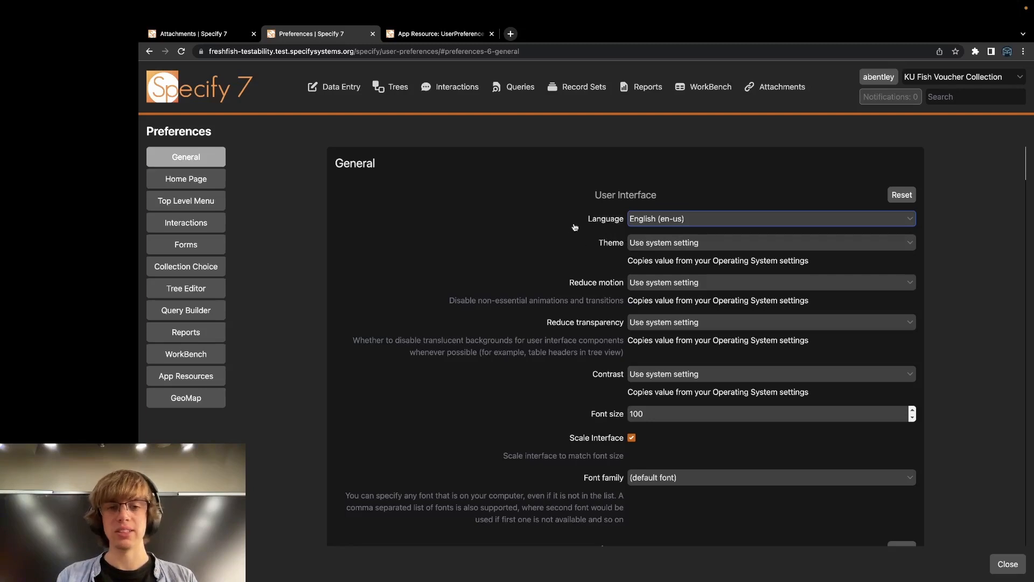
Try the White and Dark interface themes, and set Theme back to Use system setting.
click(636, 245)
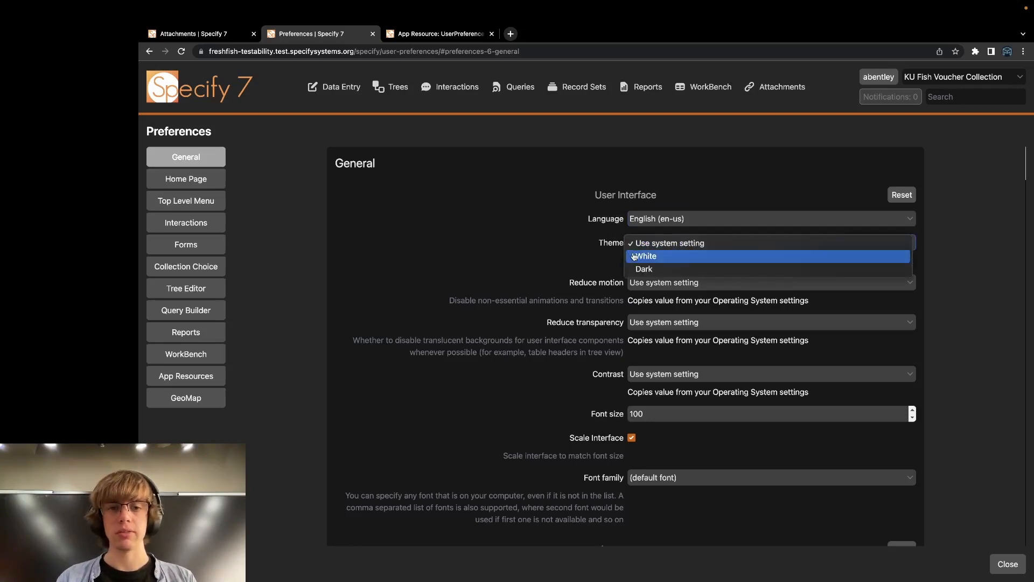
click(636, 257)
click(639, 244)
click(641, 257)
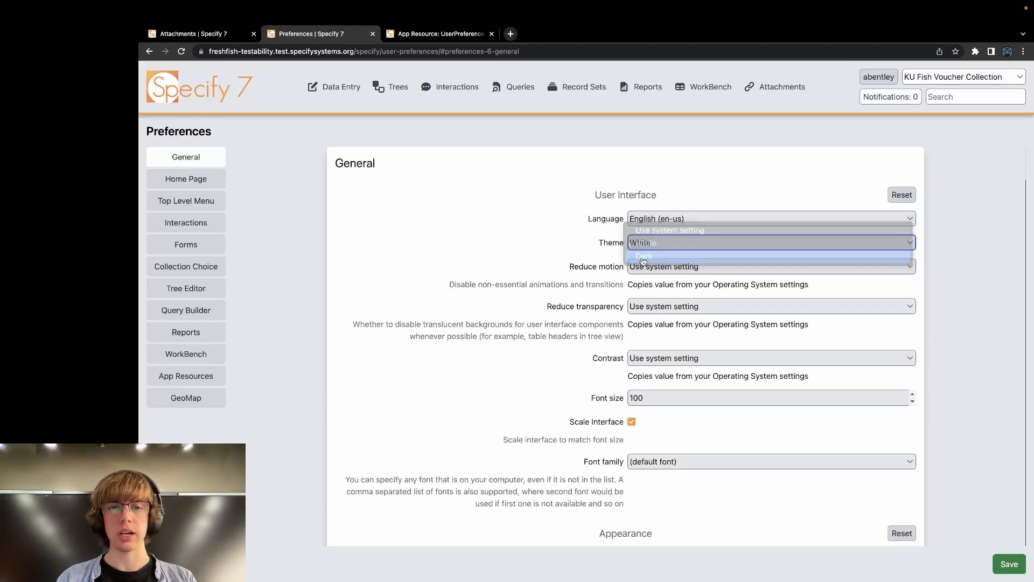
click(642, 247)
click(647, 217)
click(643, 246)
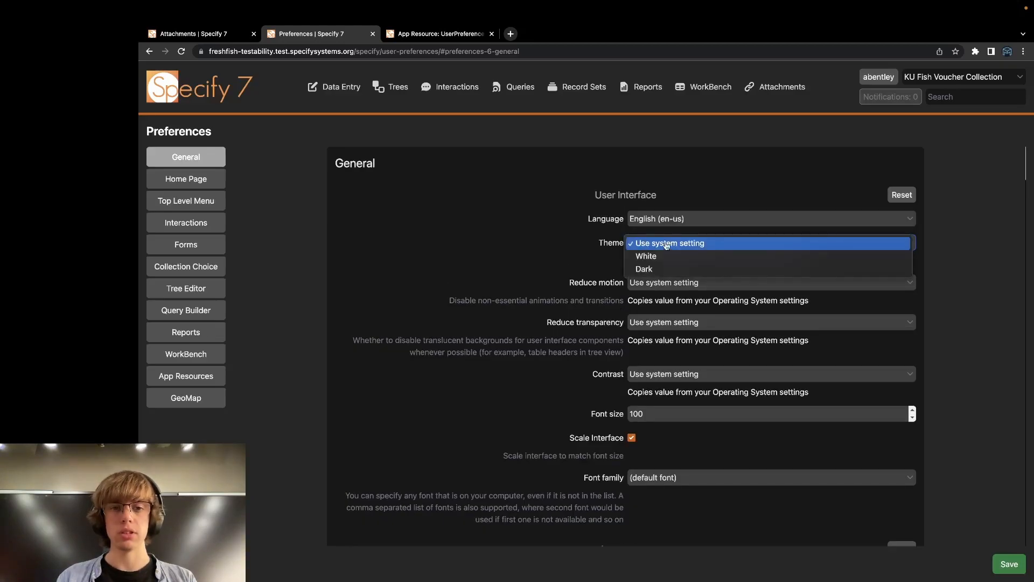
click(666, 243)
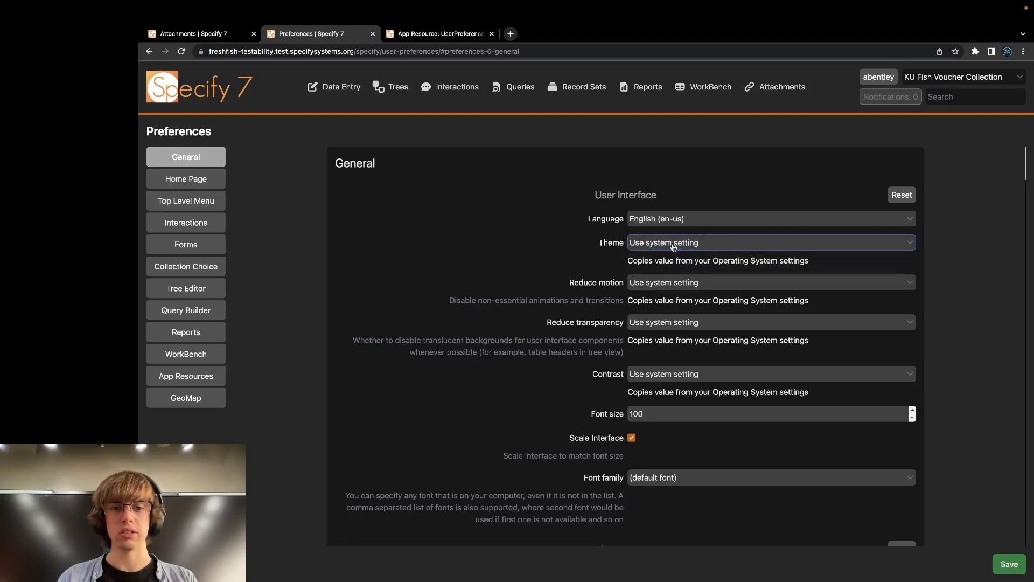
Set Accent color 4 in the Appearance preferences to teal, RGB 25, 210, 188.
click(588, 274)
scroll(590, 277, down, 2)
scroll(590, 277, down, 1)
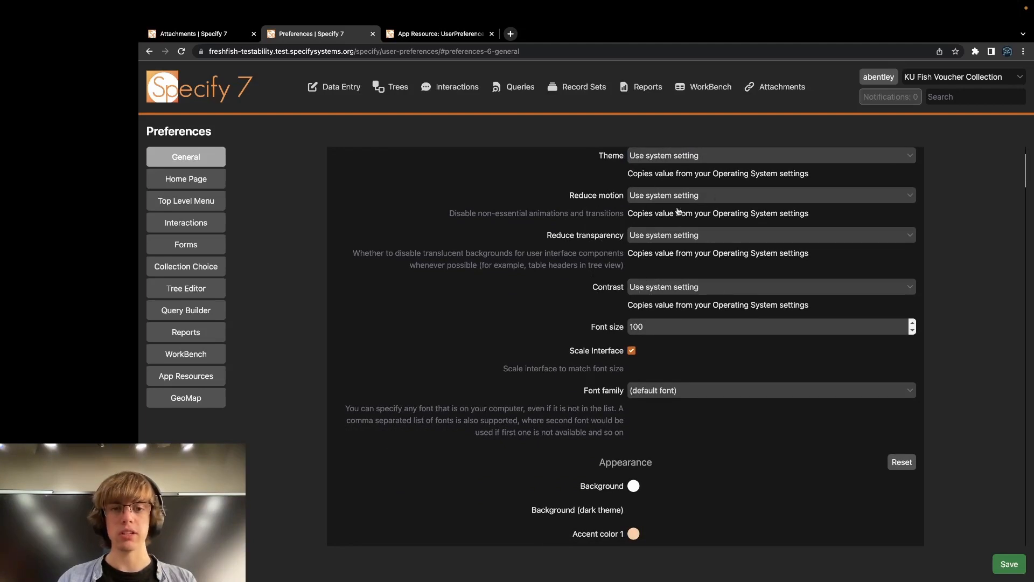
scroll(745, 215, down, 5)
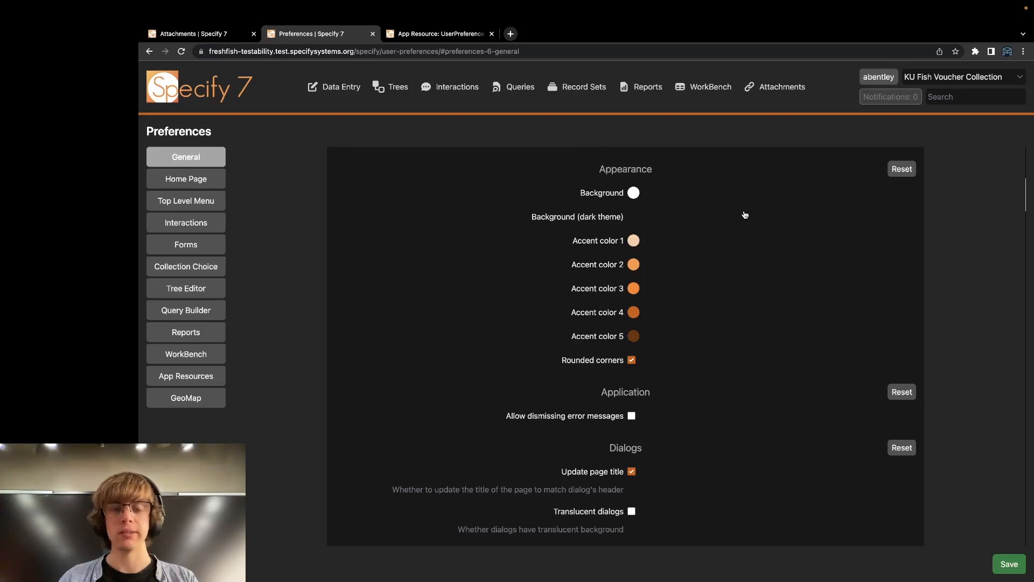
click(633, 312)
drag(666, 310, 729, 319)
click(704, 385)
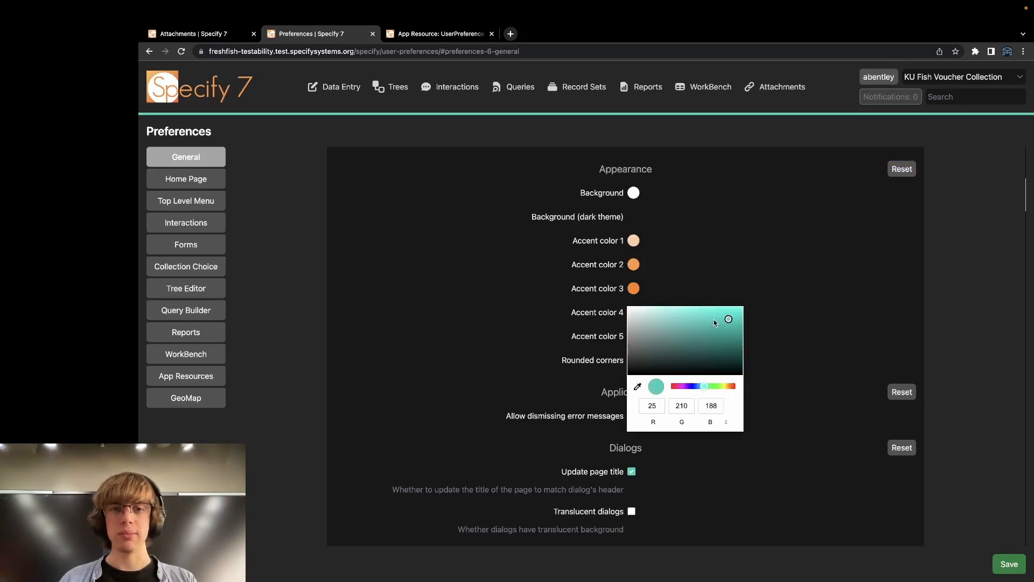
click(684, 279)
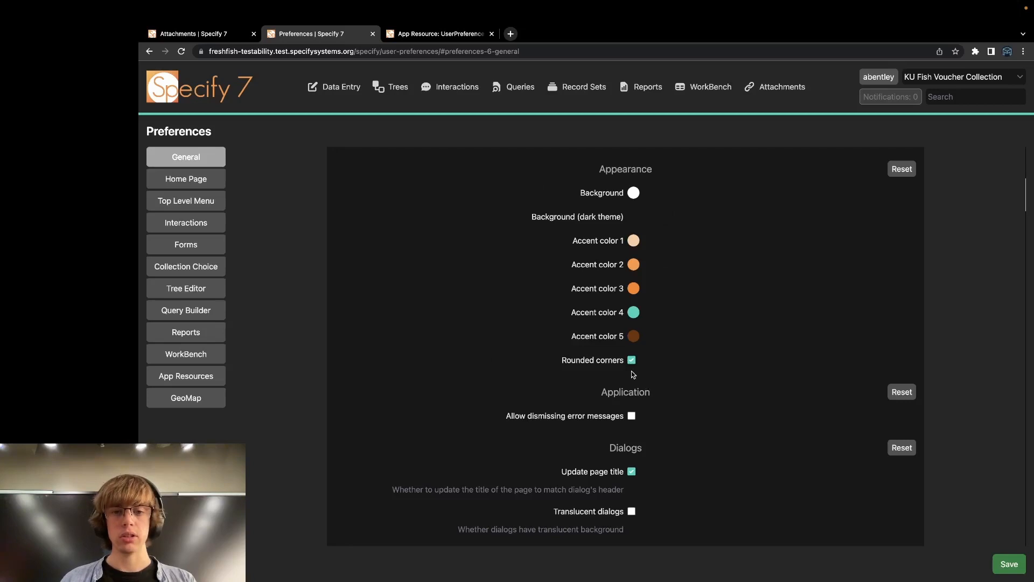
Change Accent color 4 to blue and adjust it to a brighter shade.
click(634, 315)
click(700, 387)
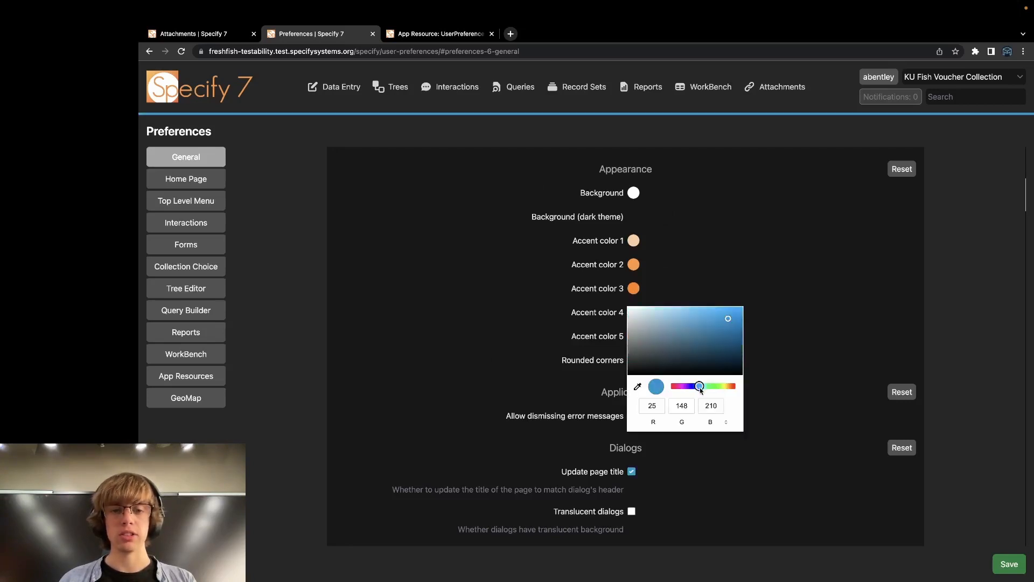
drag(700, 387, 696, 387)
click(754, 297)
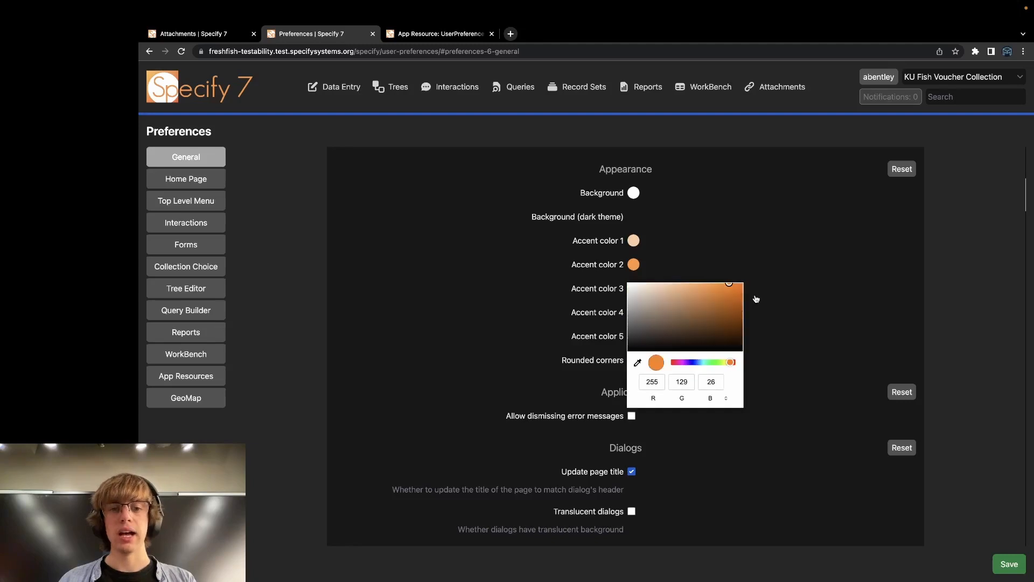
click(653, 176)
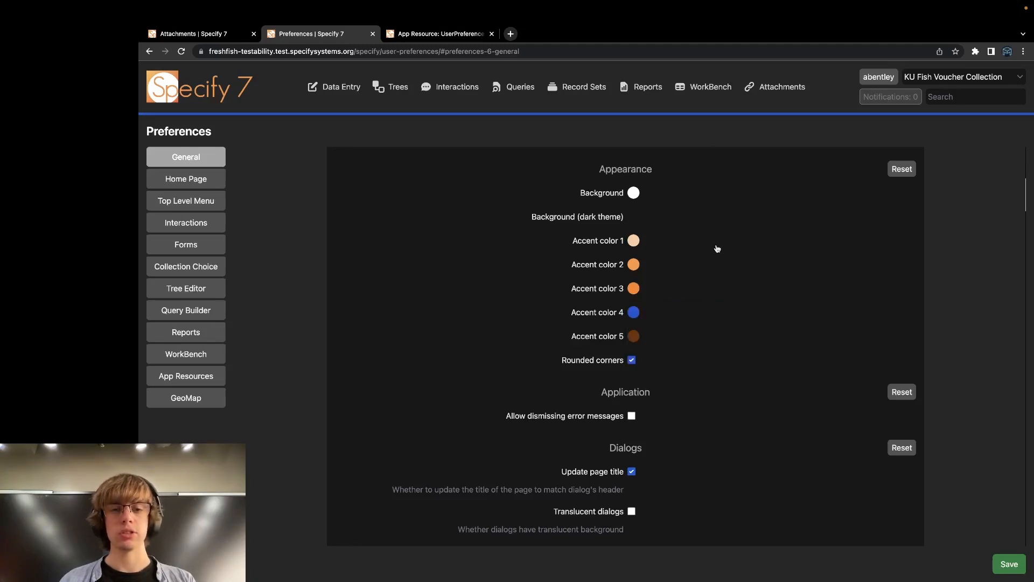
click(633, 313)
drag(723, 340, 727, 314)
click(265, 124)
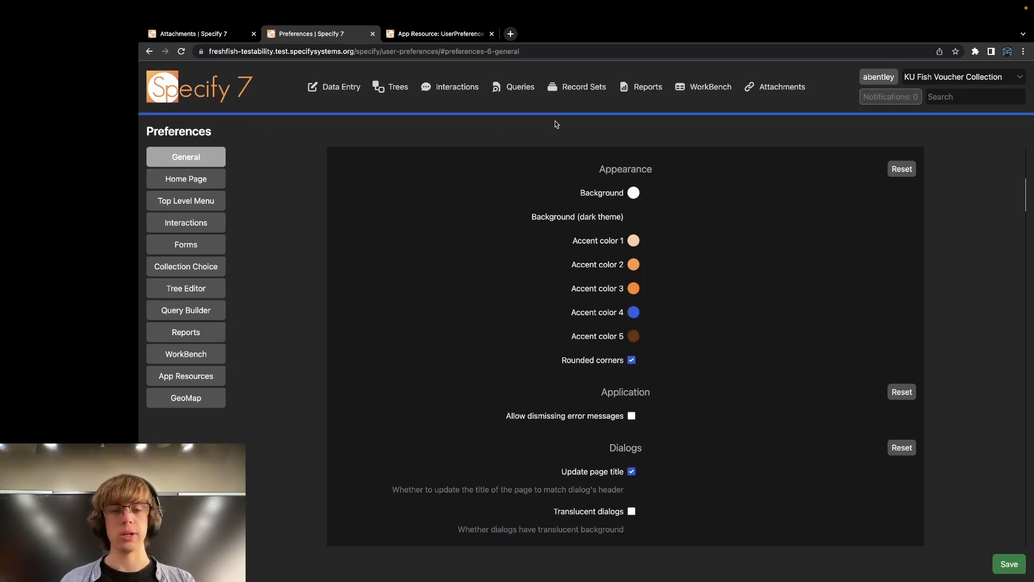
Change Accent color 4 to green, RGB 29, 226, 88.
click(633, 312)
click(711, 386)
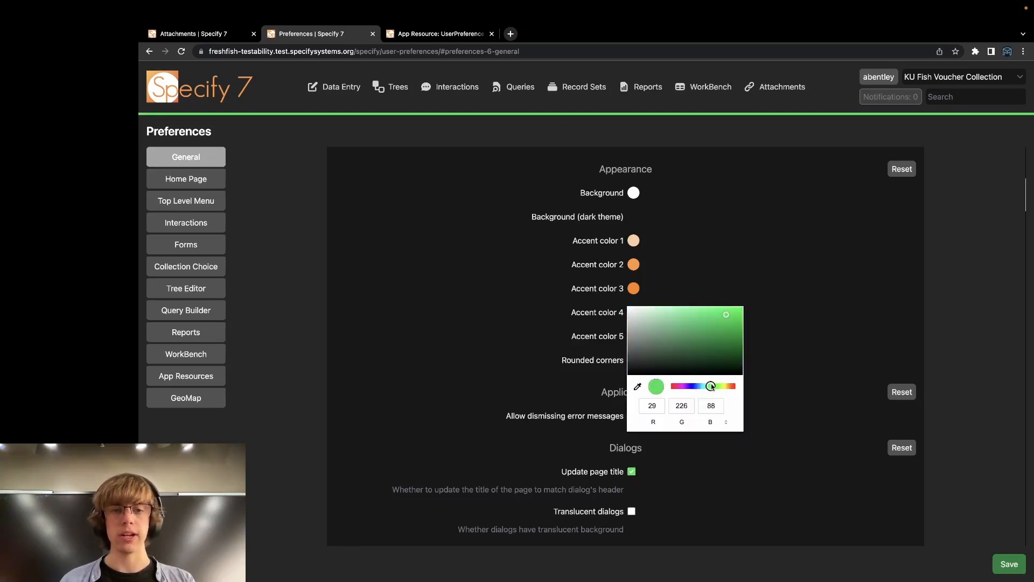
click(699, 172)
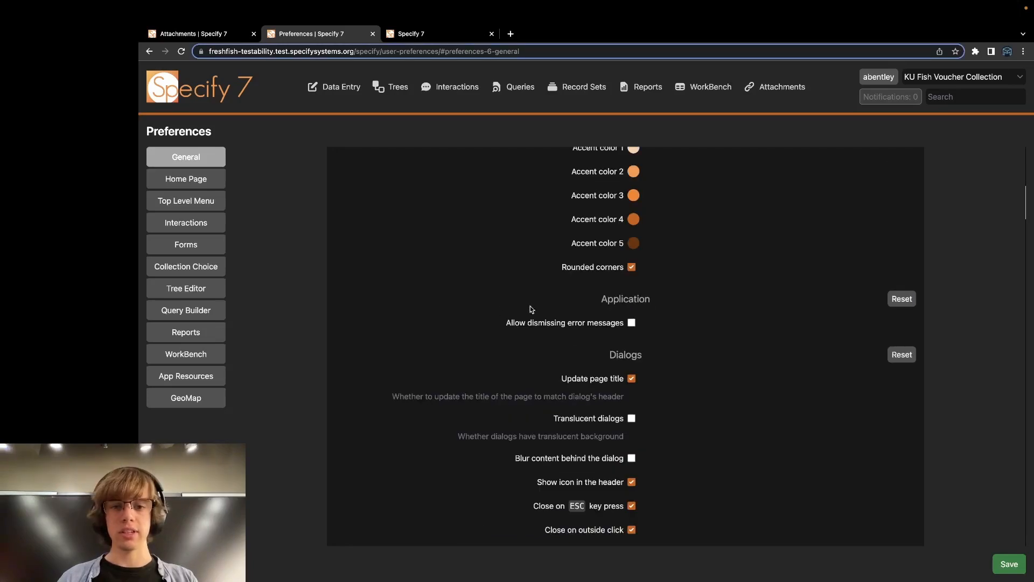
Examine the Allow dismissing error messages option in the Application preferences.
drag(530, 309, 658, 329)
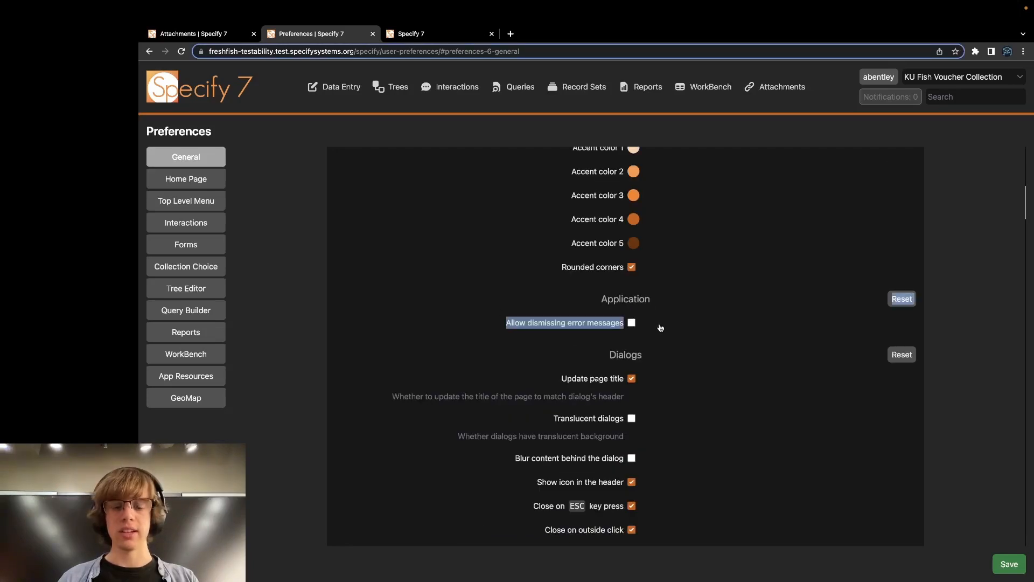
click(679, 300)
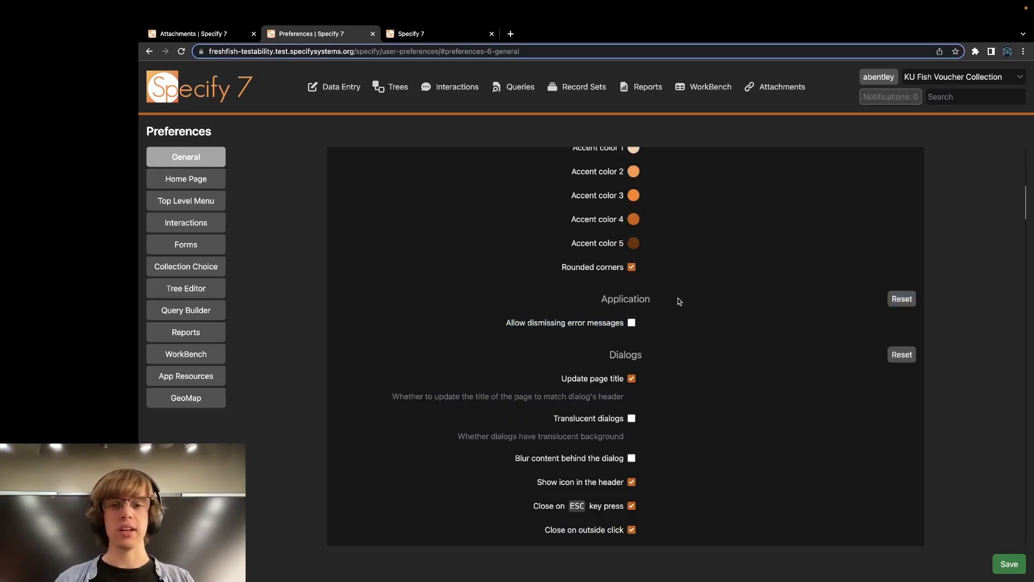
mouse_move(594, 296)
mouse_down()
mouse_move(656, 331)
mouse_move(637, 300)
mouse_move(594, 297)
mouse_up()
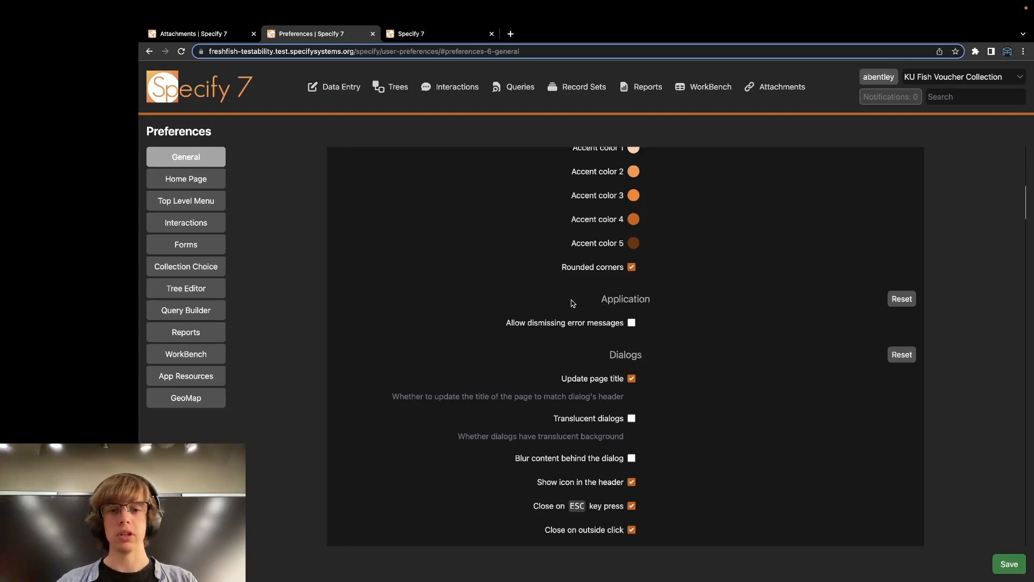
drag(572, 301, 636, 321)
click(590, 299)
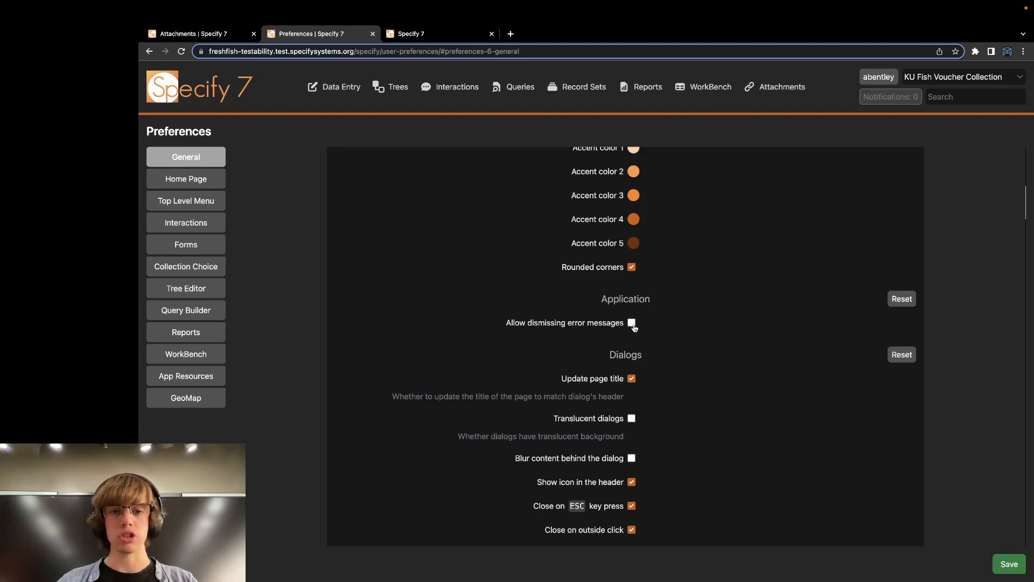
In the other Specify browser tab, open the appTest user under KU Fish Voucher Collection in Security and Accounts.
click(416, 37)
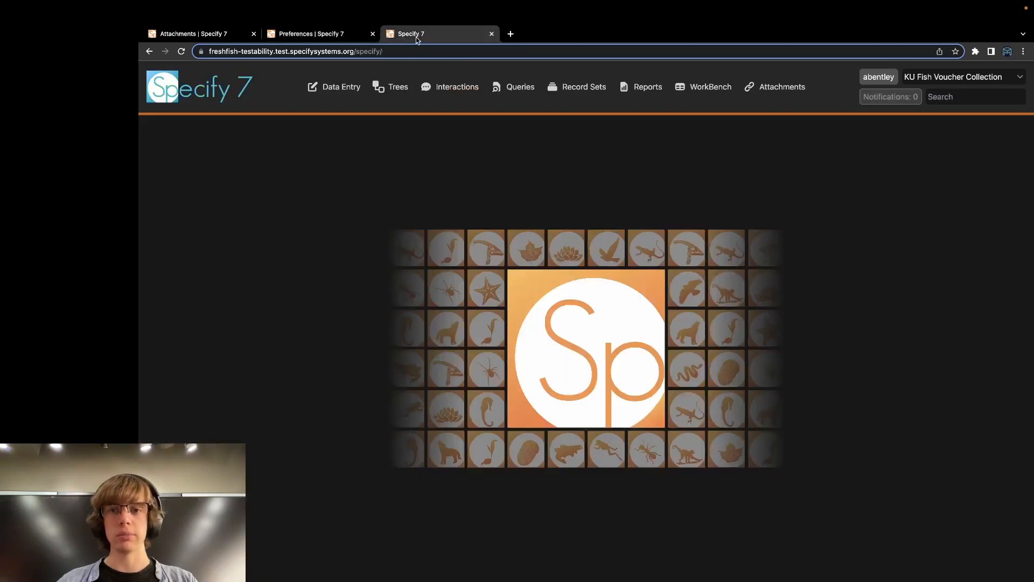
click(864, 80)
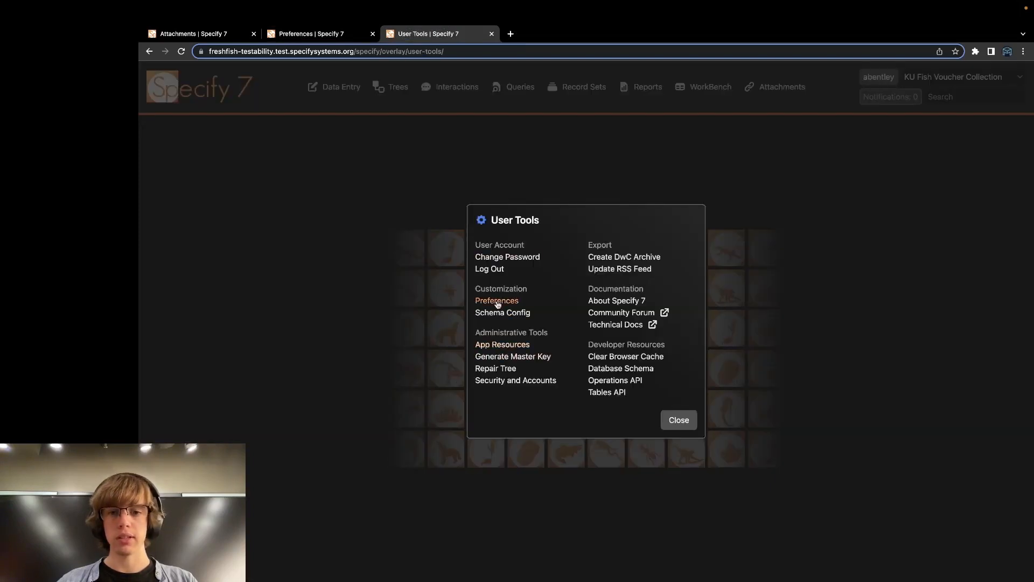
click(493, 381)
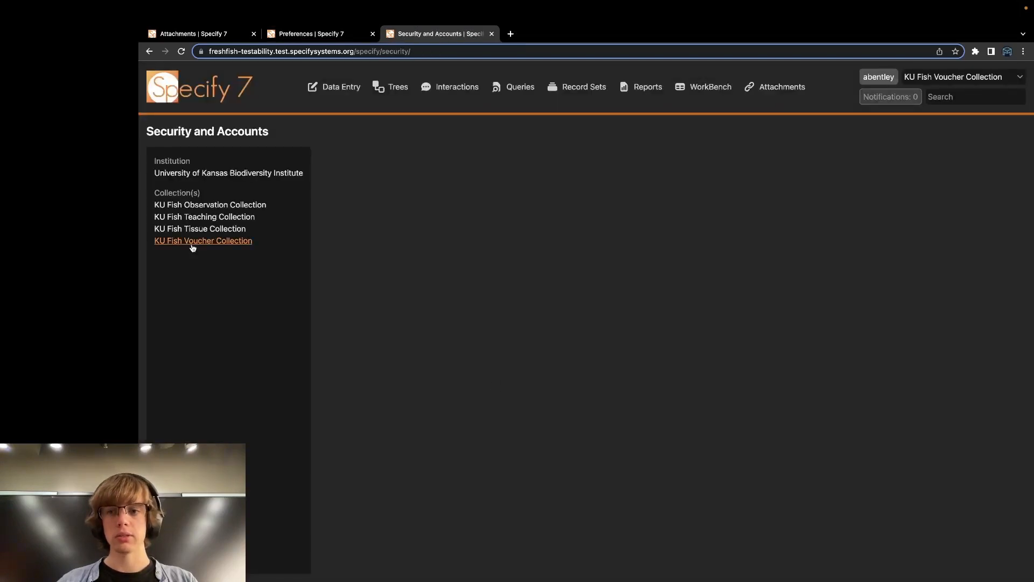
click(196, 241)
click(336, 293)
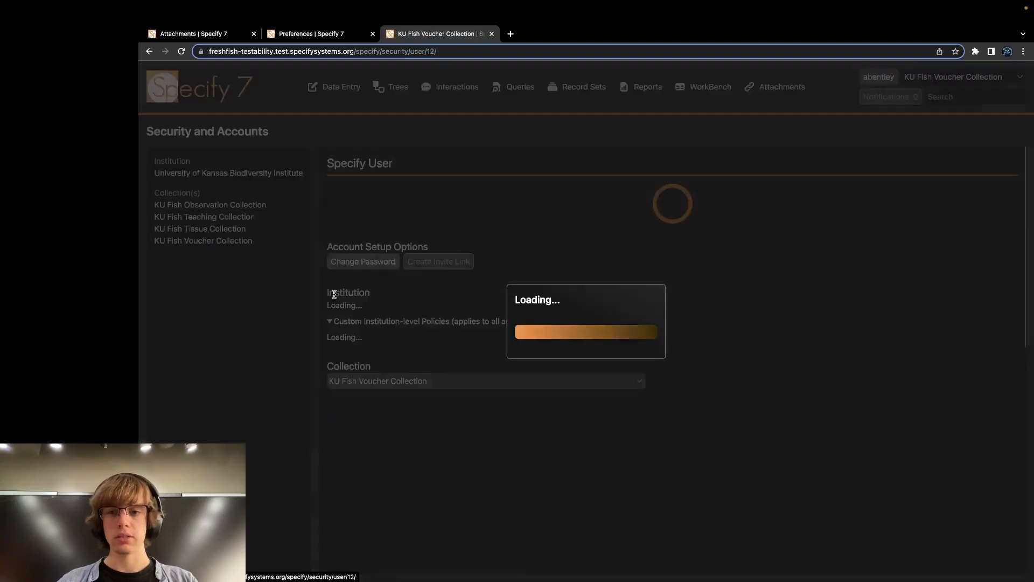
scroll(456, 324, down, 5)
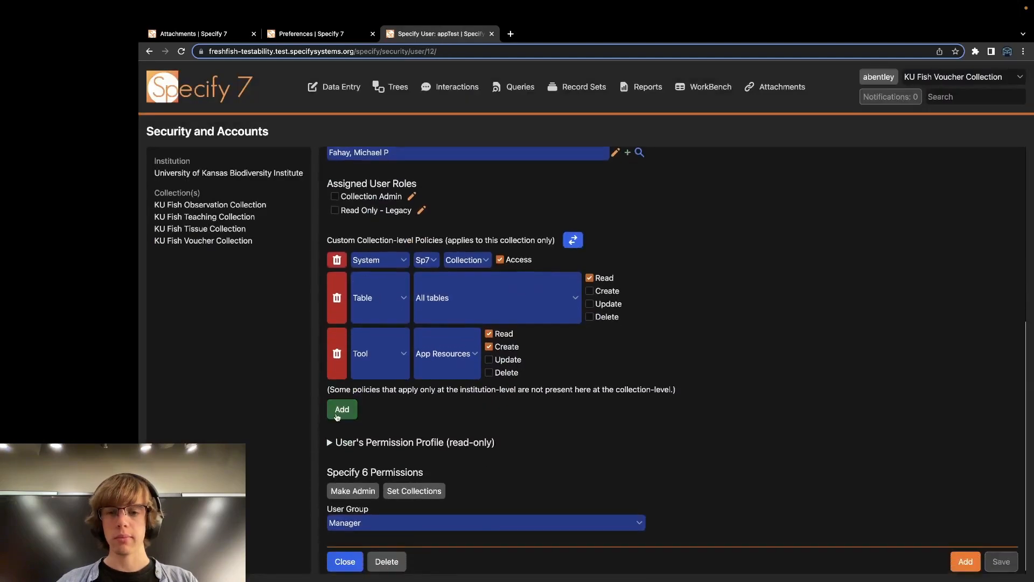
Add a collection-level policy for Preferences, User with Edit Protected permission to the user.
click(339, 414)
click(382, 366)
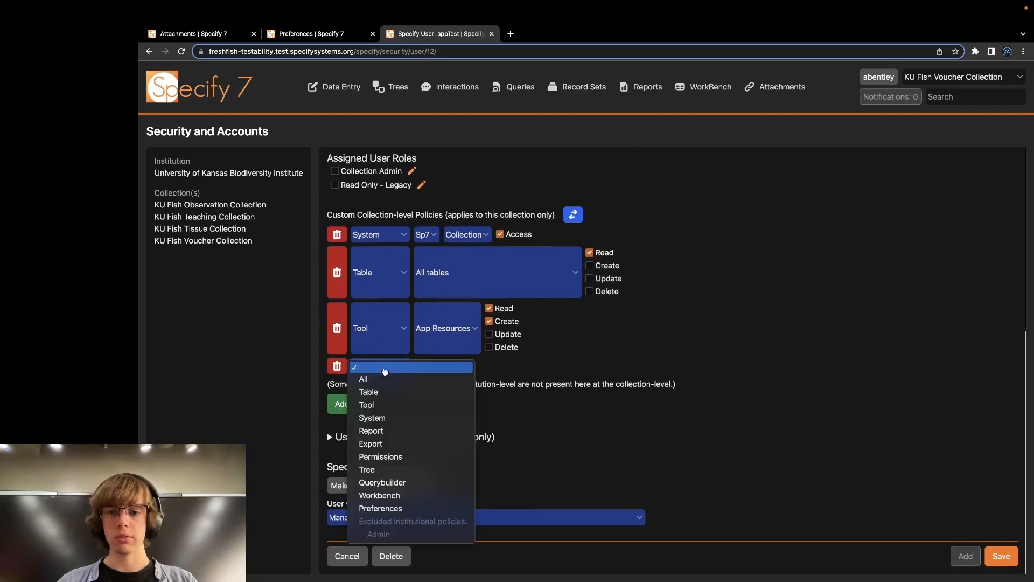
click(382, 508)
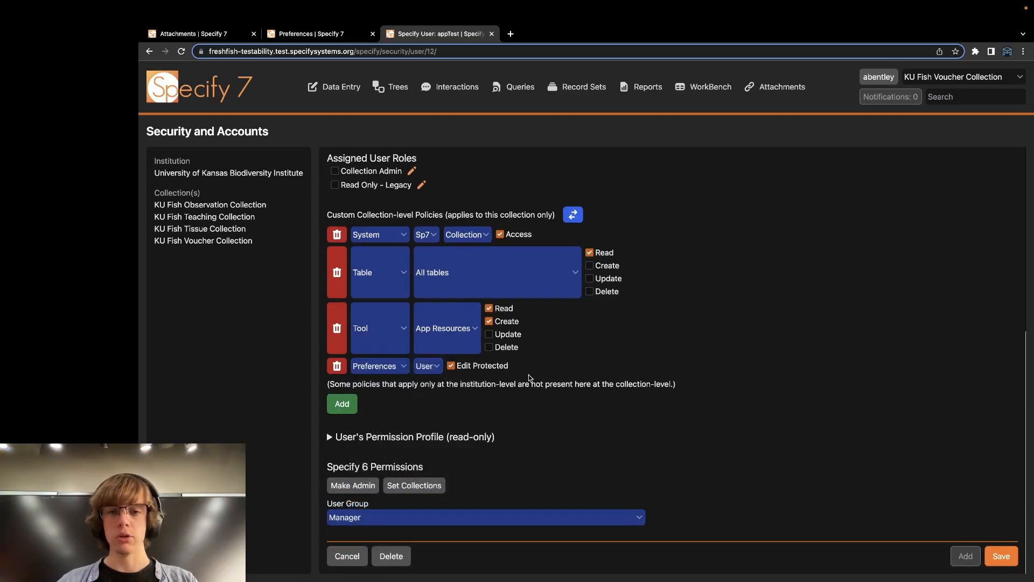
drag(531, 379, 354, 368)
click(389, 399)
Return to the Preferences page and examine its Application and Home Page sections.
click(359, 32)
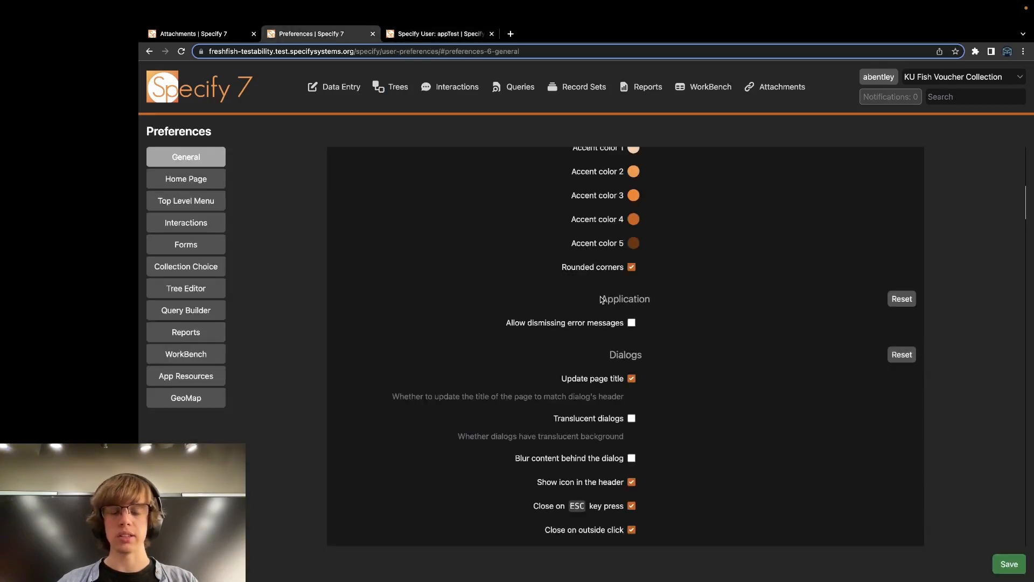
drag(626, 313, 596, 303)
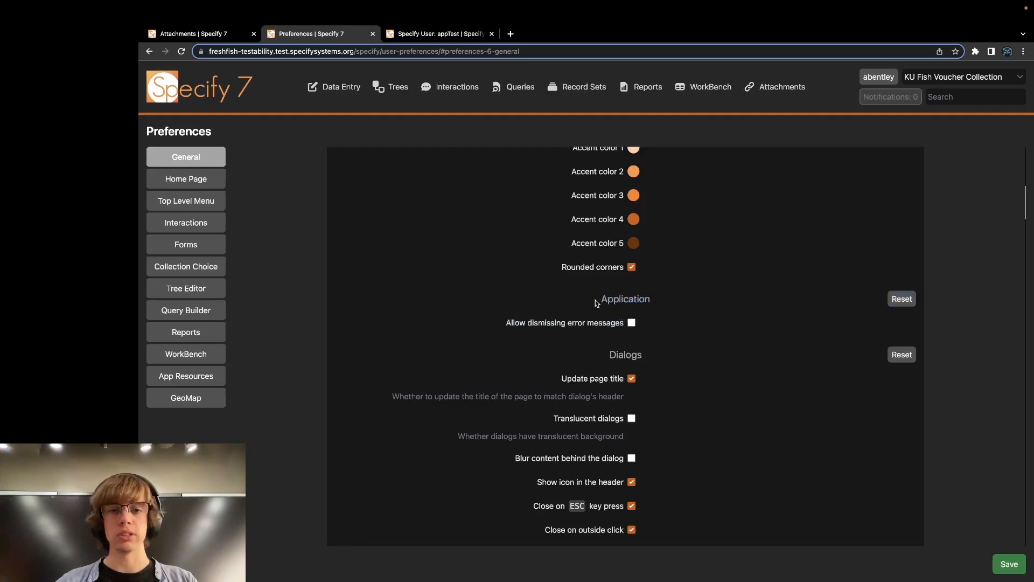
drag(489, 308, 596, 303)
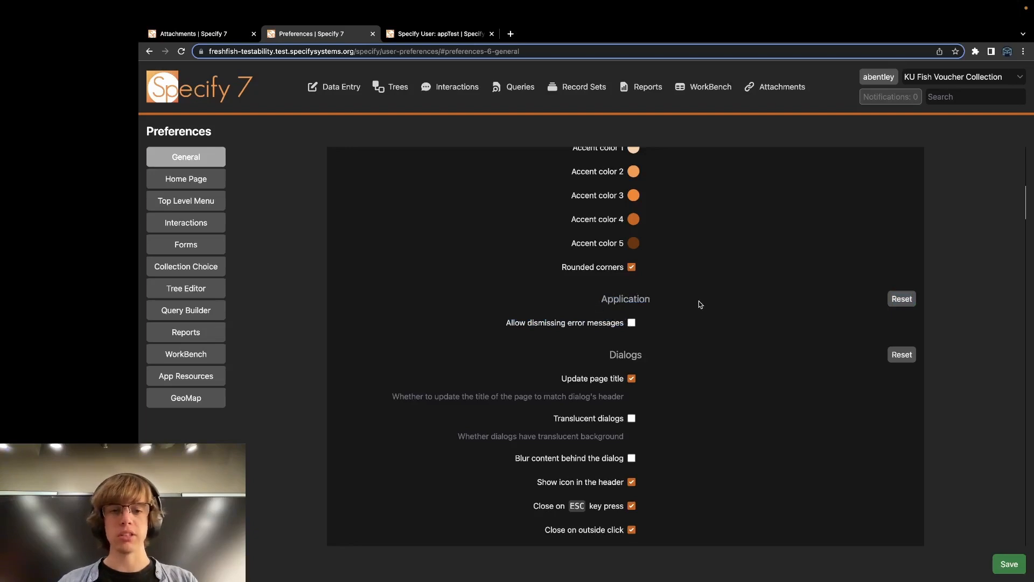
scroll(702, 305, down, 8)
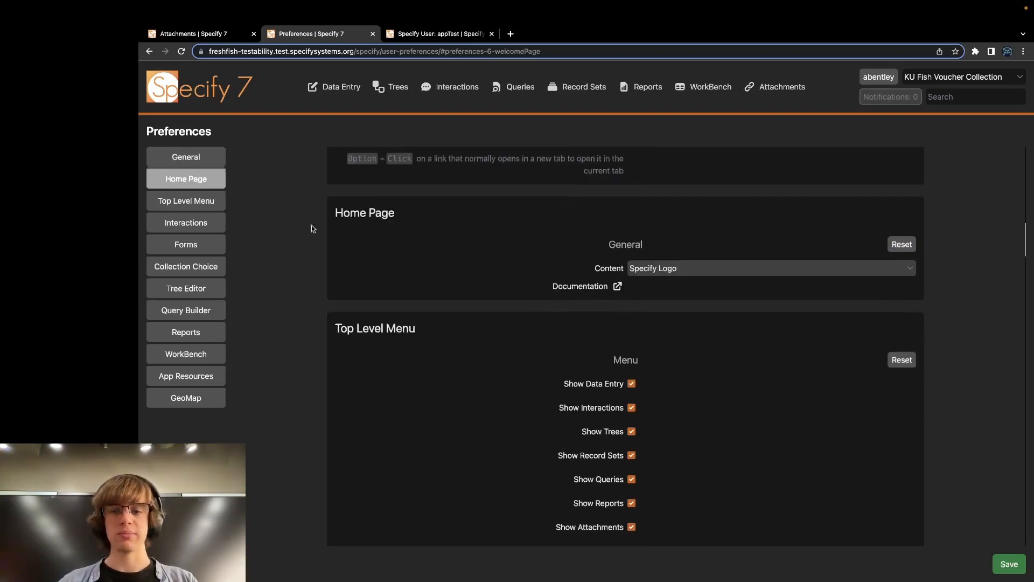
mouse_move(340, 210)
mouse_down()
mouse_move(448, 212)
mouse_move(337, 217)
mouse_up()
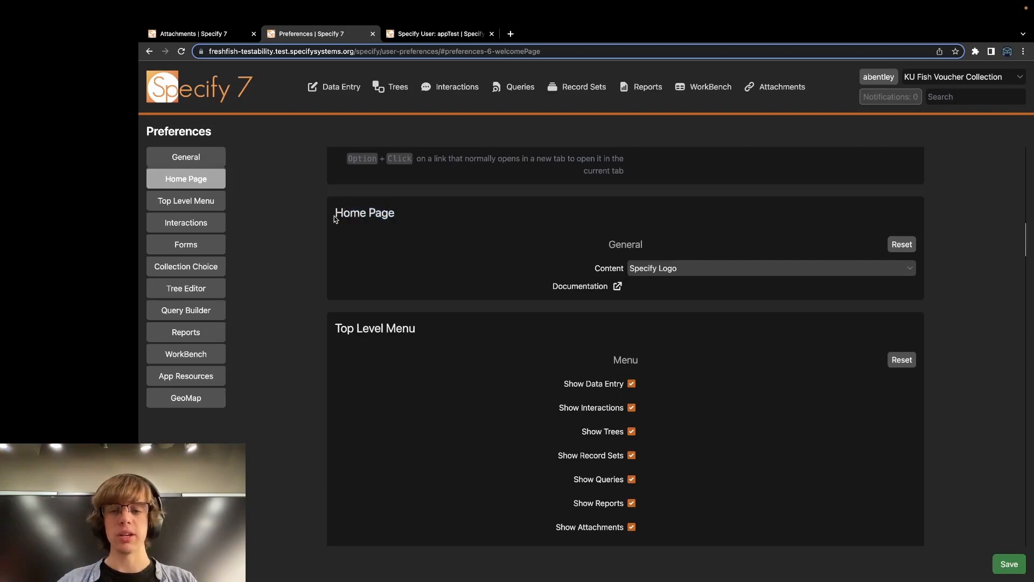
Look through the Home Page content options and view the current home page in the other Specify browser tab.
click(663, 268)
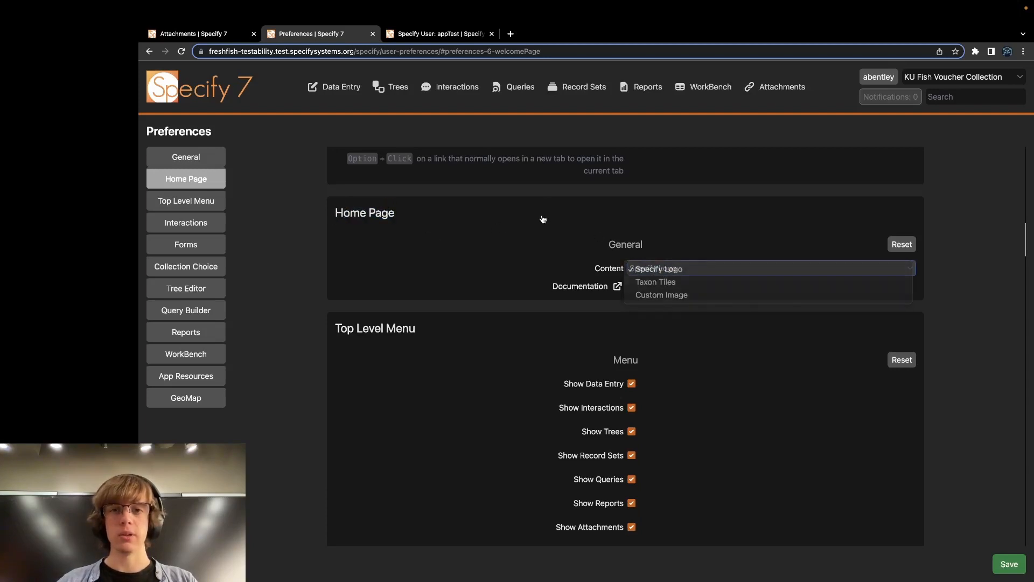
click(442, 34)
click(194, 105)
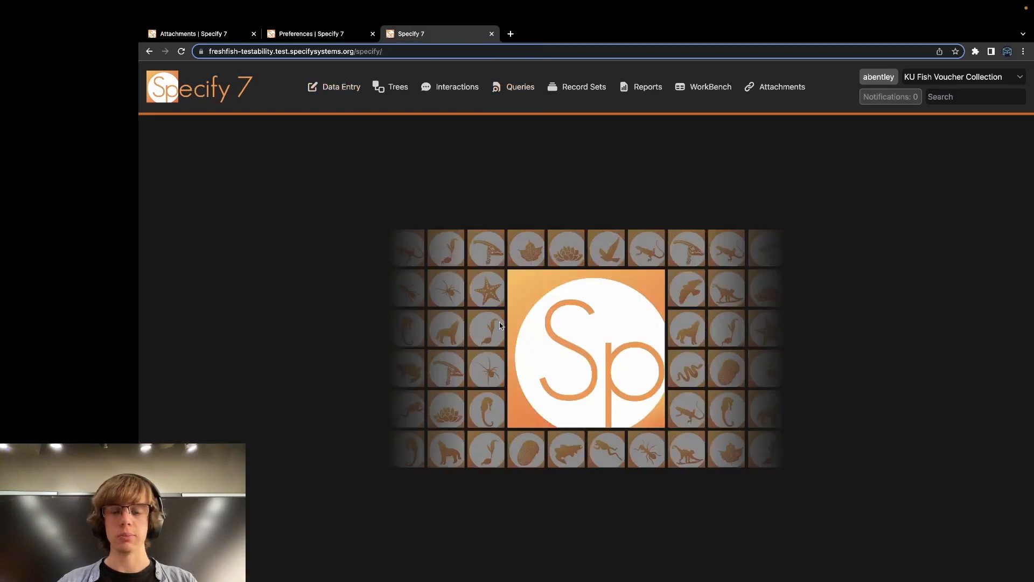
click(330, 35)
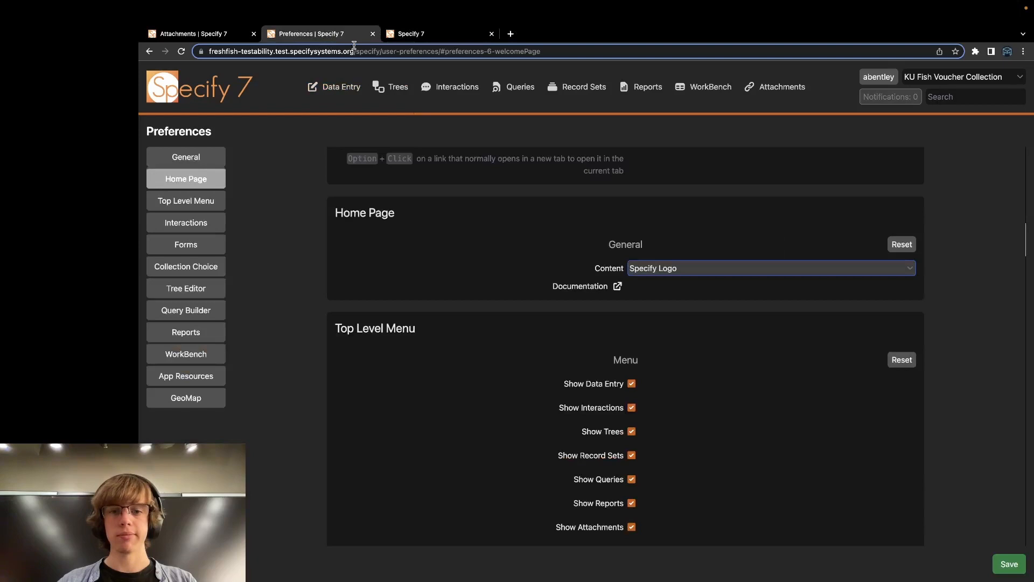
Set the home page content to Taxon Tiles and view the home page in the other browser tab.
click(650, 269)
click(656, 282)
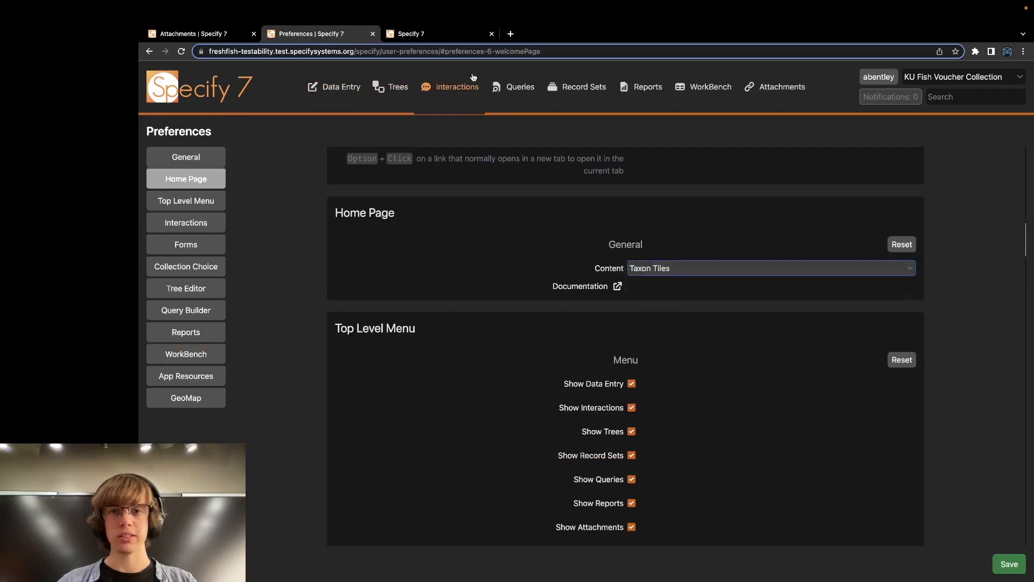
click(435, 34)
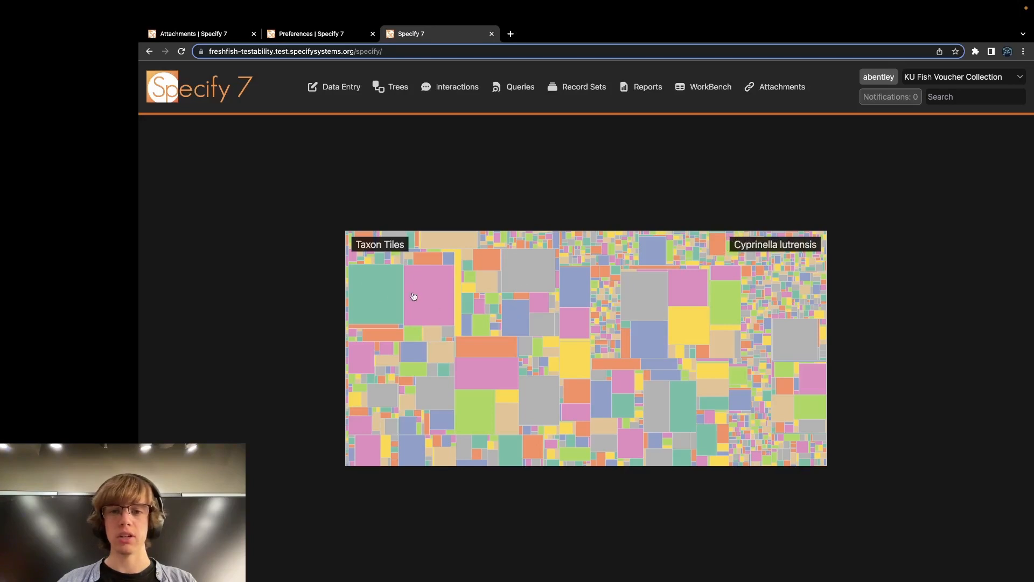
Open the Notropis stramineus tile's collection objects, browse them in forms to the second record, and return to the Preferences page.
click(532, 281)
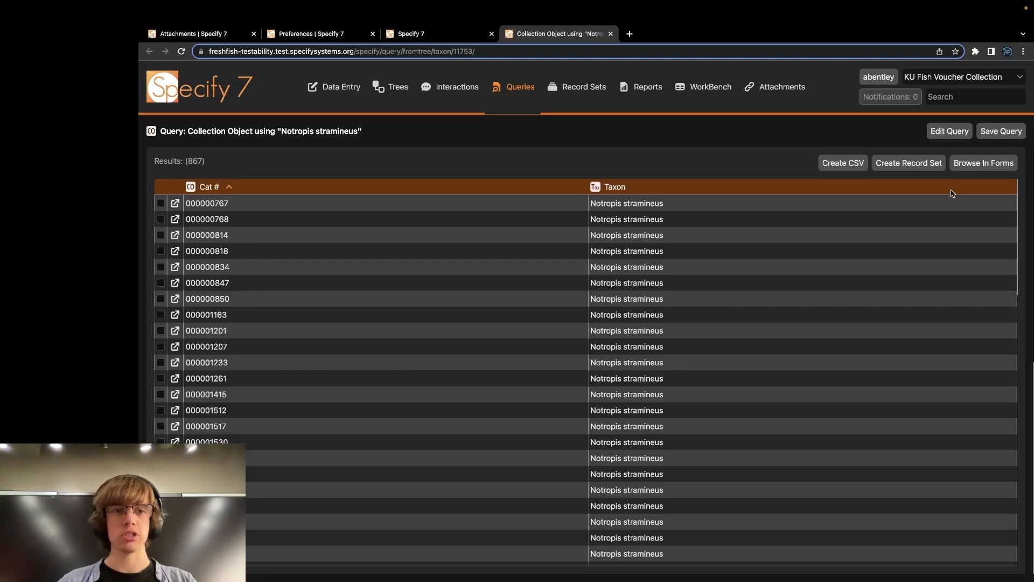
click(981, 163)
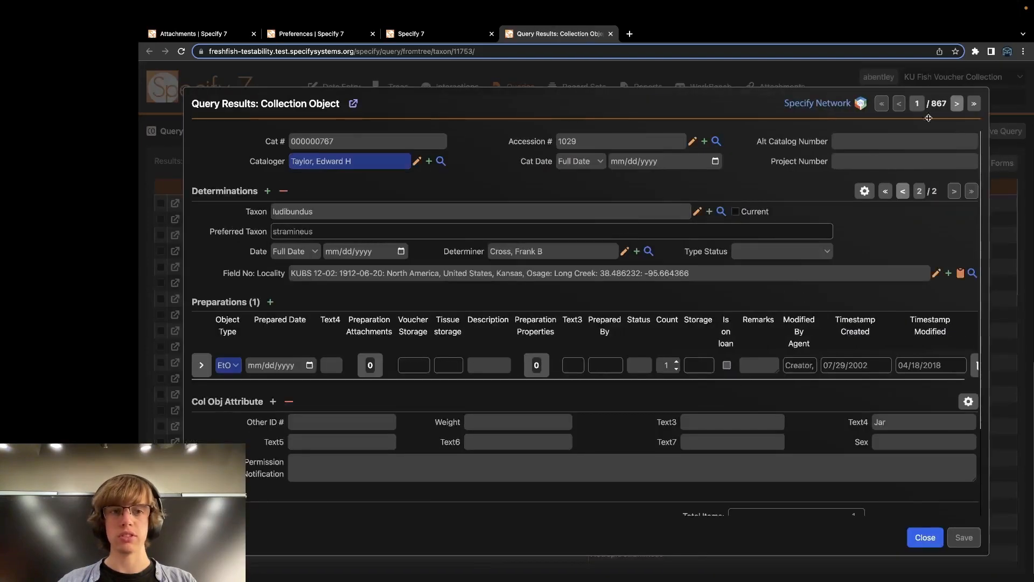
click(956, 103)
click(611, 34)
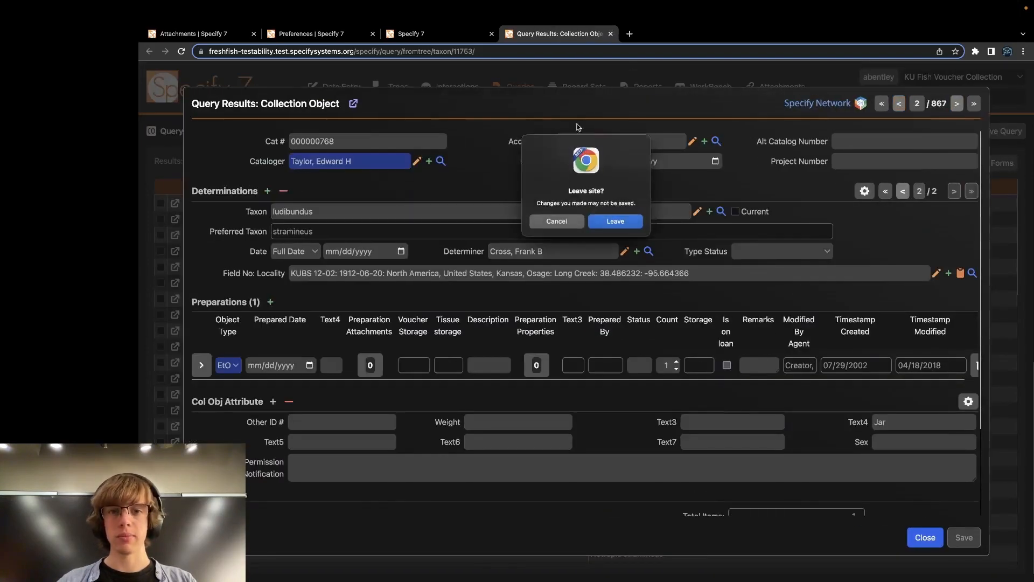
click(641, 226)
click(359, 34)
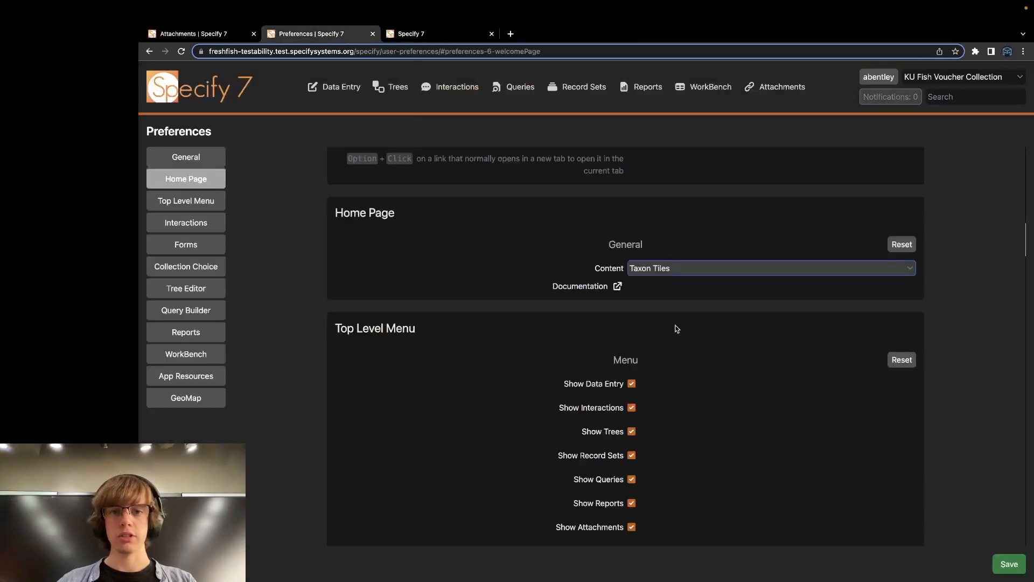
Set the home page content to Custom Image and clear the default image URL.
click(652, 270)
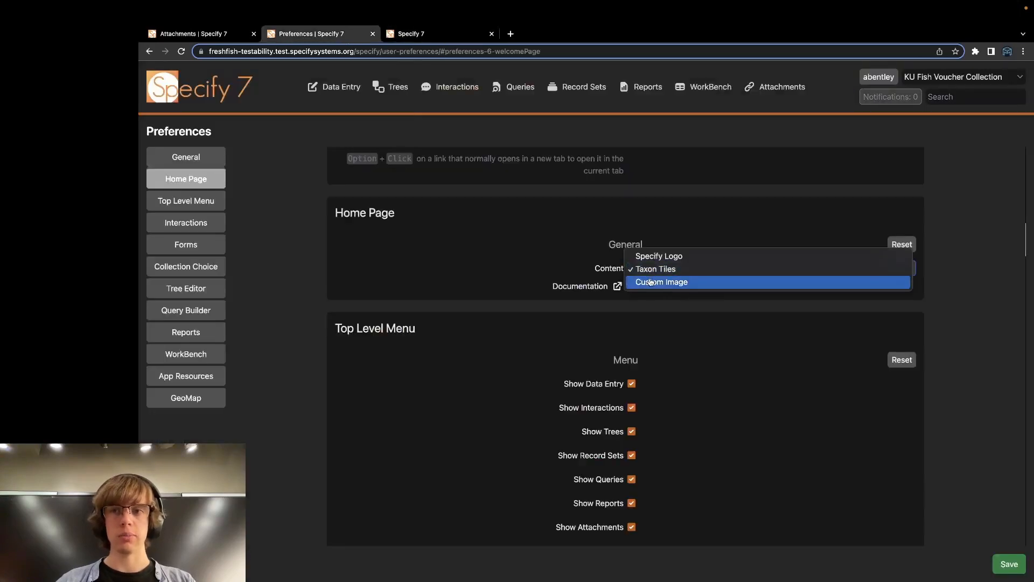
click(651, 281)
click(688, 304)
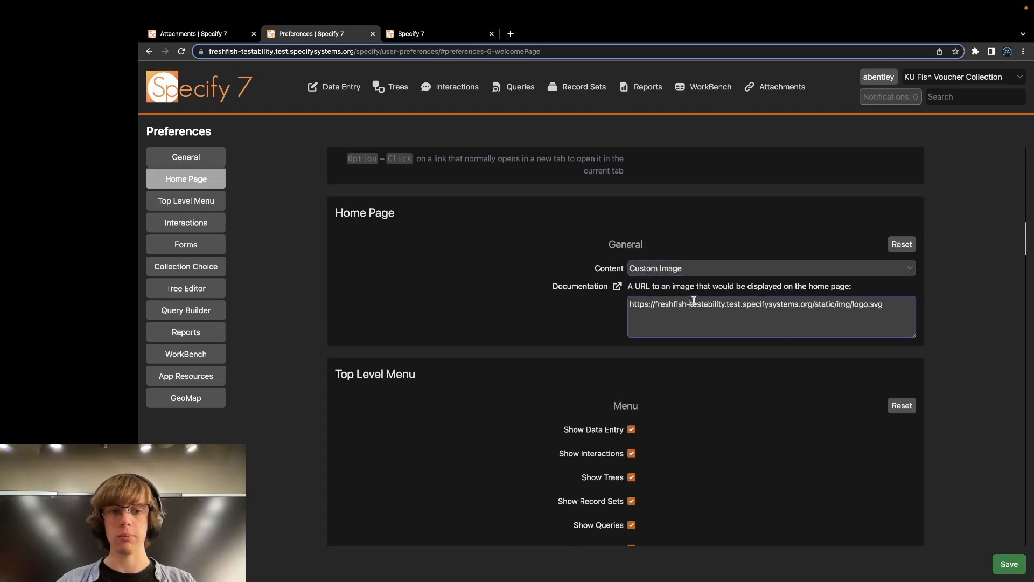
key(super+a)
key(BackSpace)
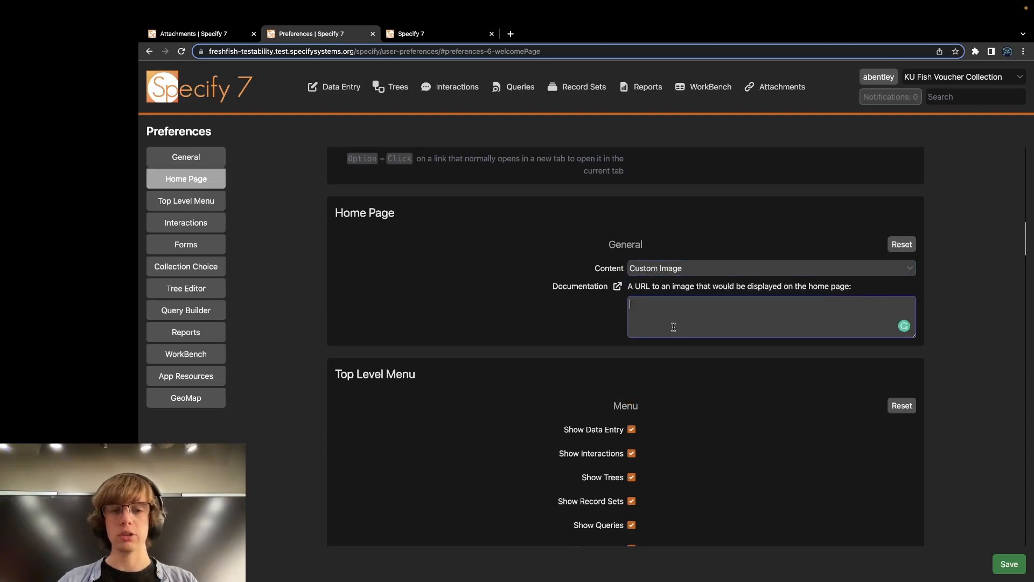
click(565, 189)
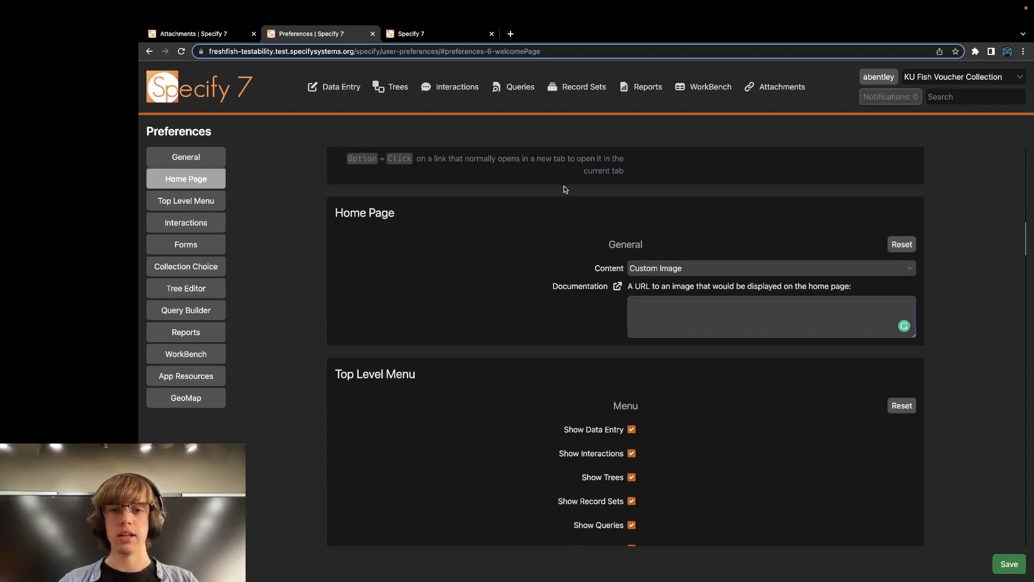
Open the KU Biodiversity Research Center logo from the Attachments gallery and copy its image address.
click(195, 35)
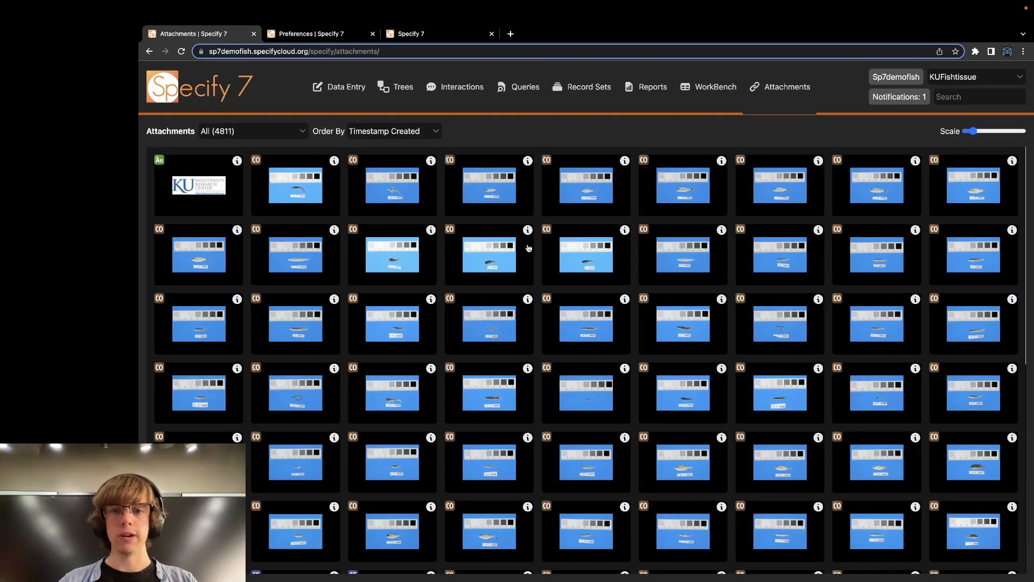
click(210, 190)
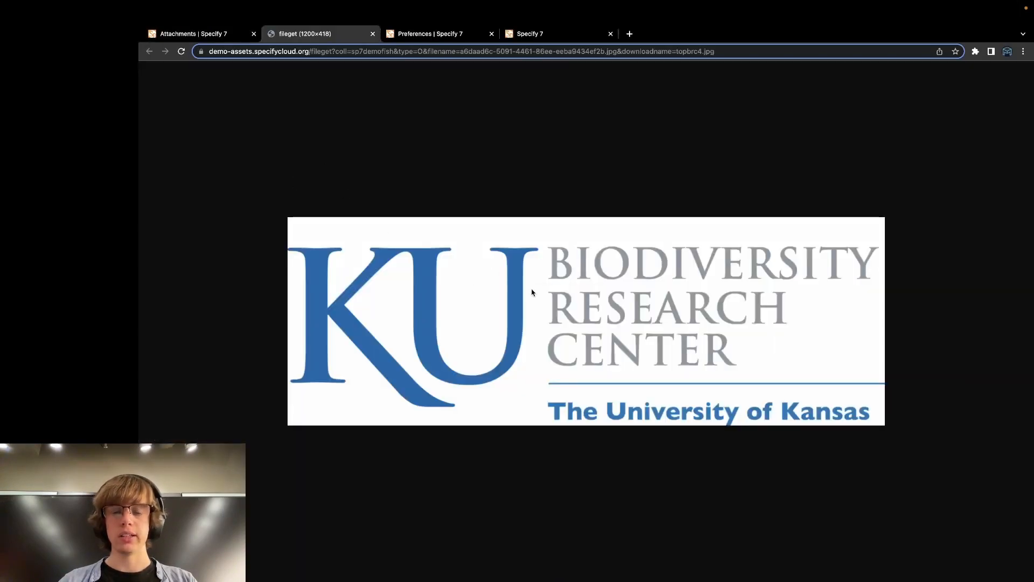
right_click(532, 292)
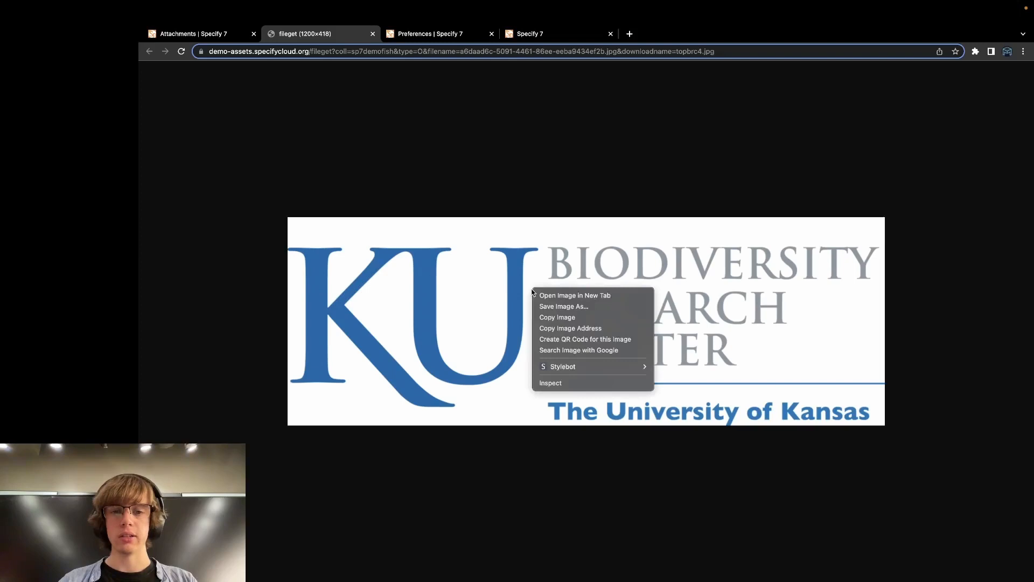
click(565, 331)
Paste the copied logo address as the home page's custom image URL and save the preferences.
click(539, 34)
click(443, 31)
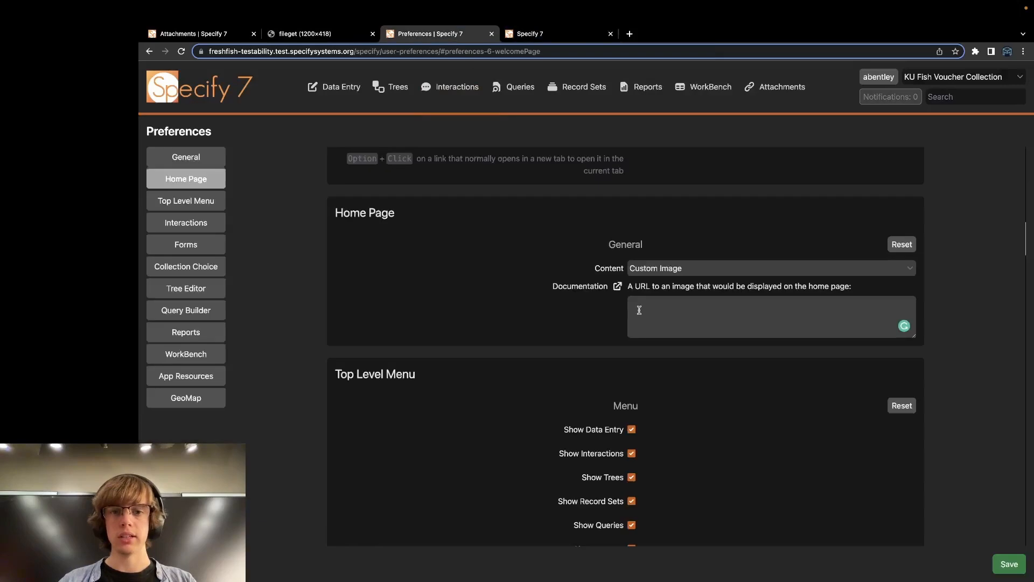
click(640, 310)
key(super+v)
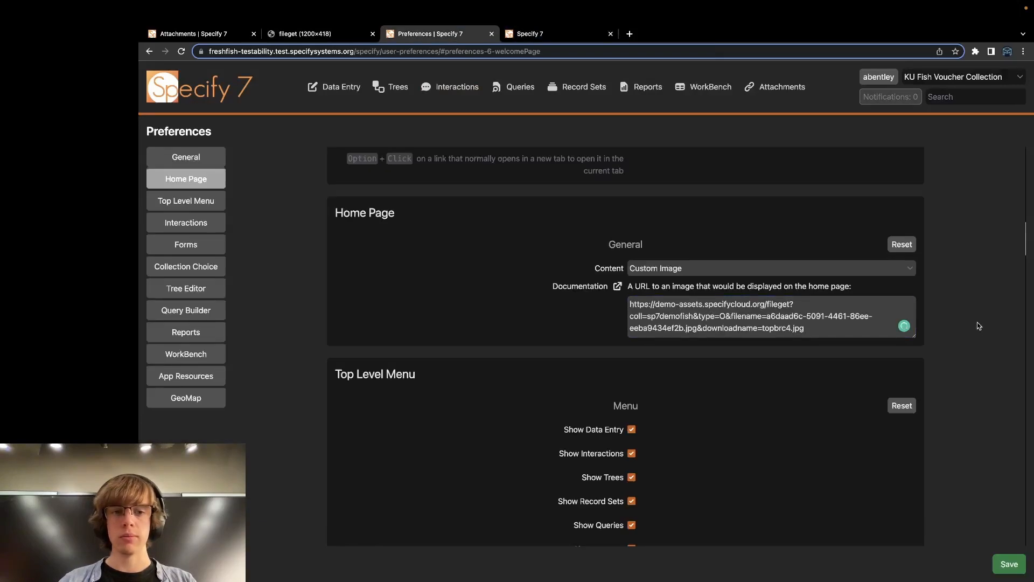
click(1015, 571)
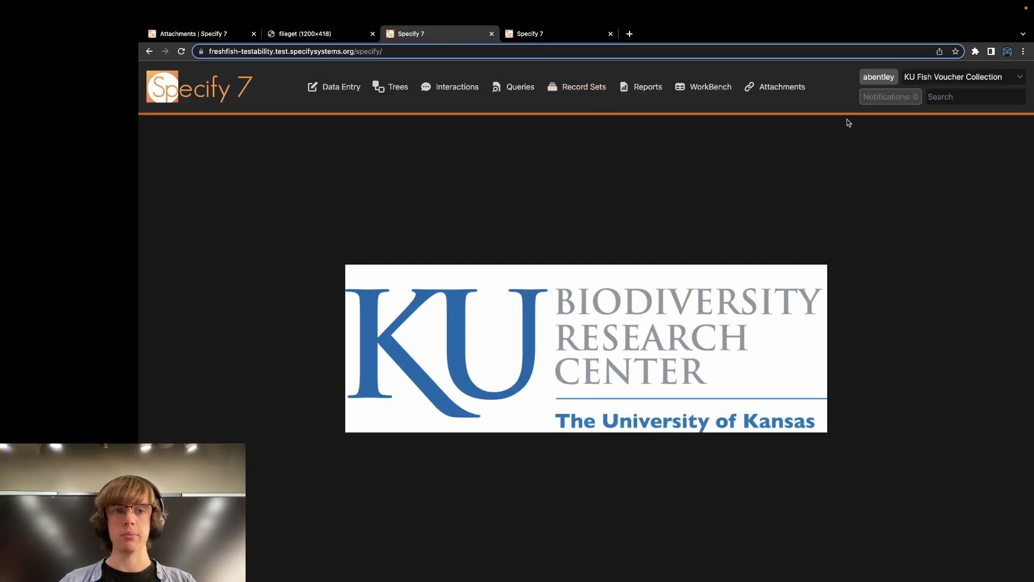
Reopen the user preferences and examine the space, comma and new line delimiter options under Interactions.
click(879, 77)
click(499, 337)
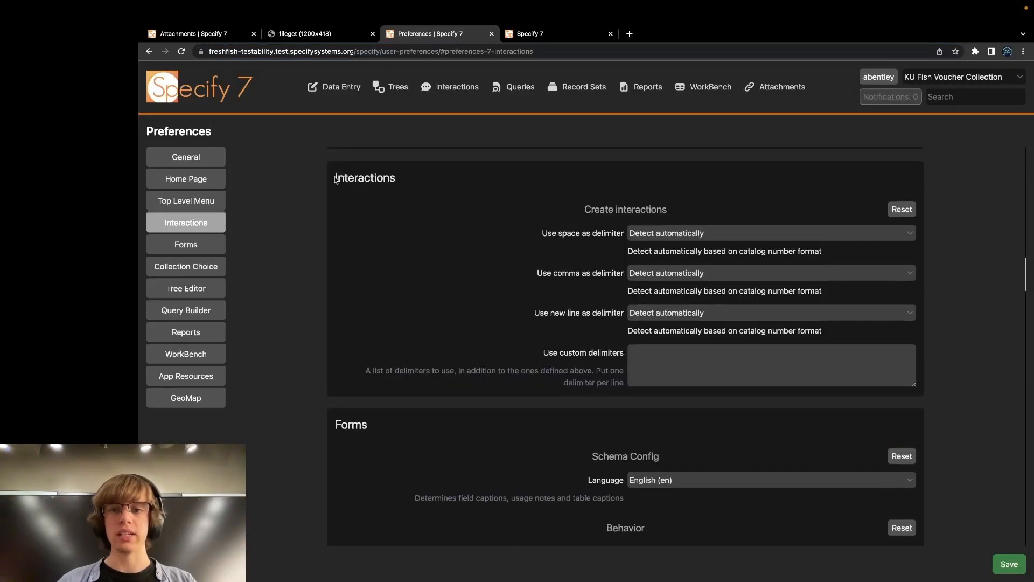
drag(330, 177, 404, 183)
click(458, 203)
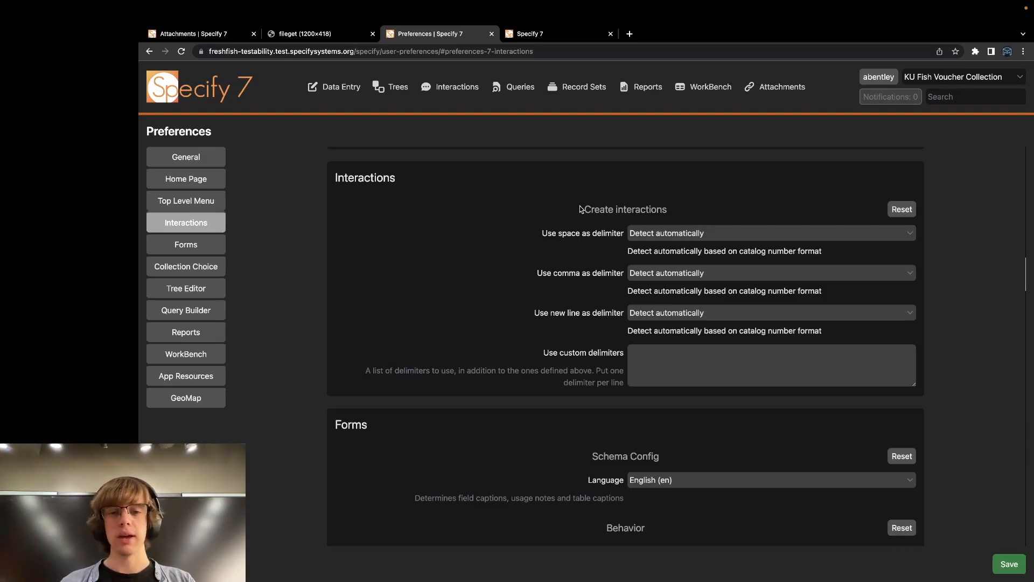
click(643, 235)
click(614, 212)
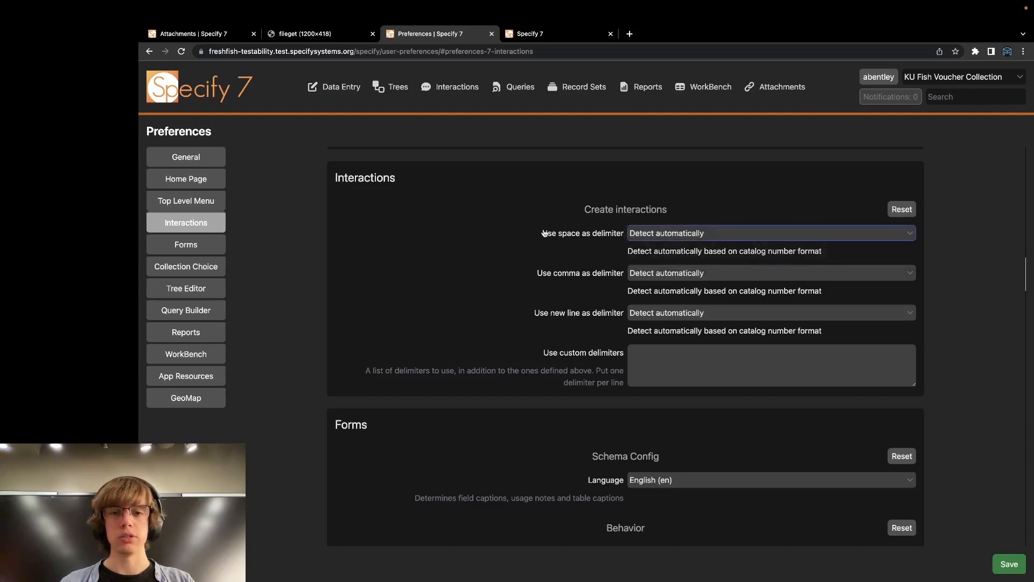
click(663, 235)
click(620, 211)
click(660, 312)
click(613, 300)
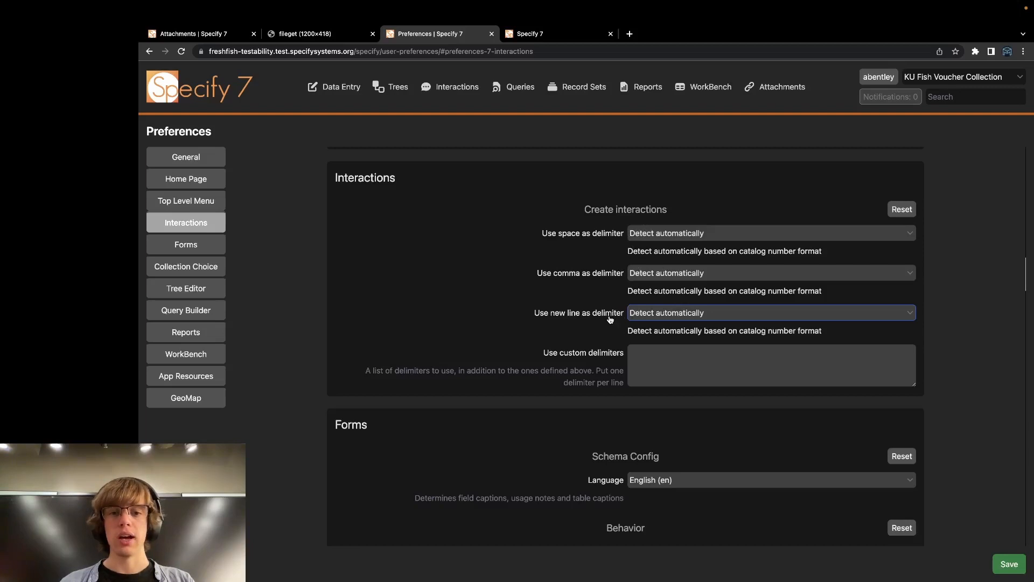
Enter | and % on separate lines as custom delimiters, and reset the Create interactions preferences.
click(653, 364)
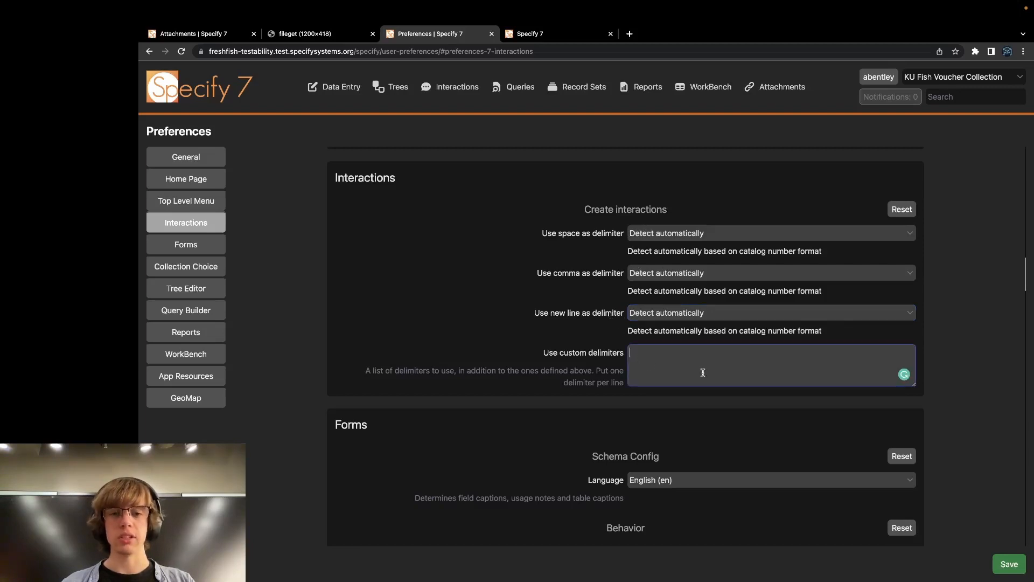
drag(543, 353, 612, 354)
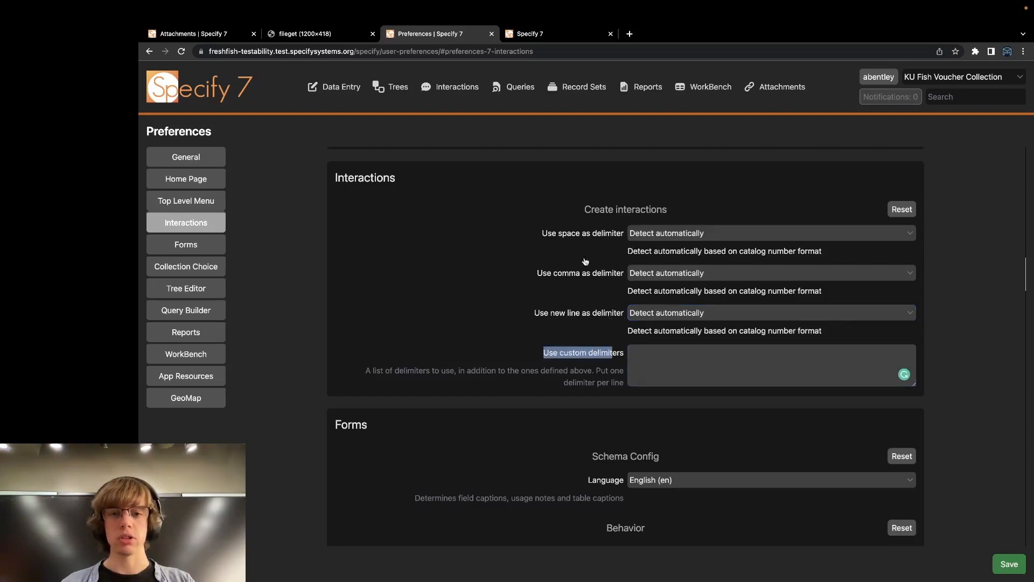
click(688, 373)
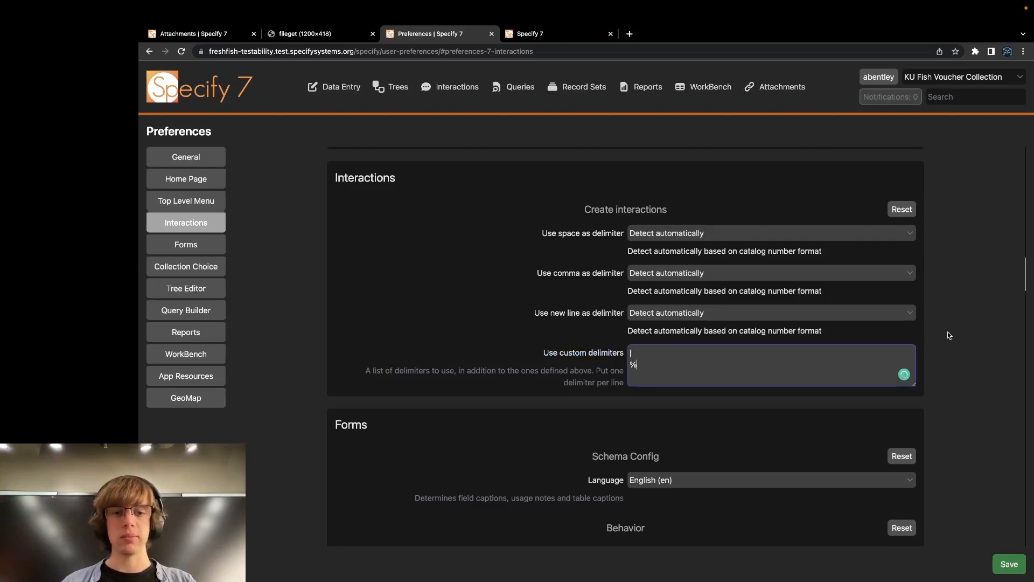
scroll(842, 358, down, 1)
click(902, 173)
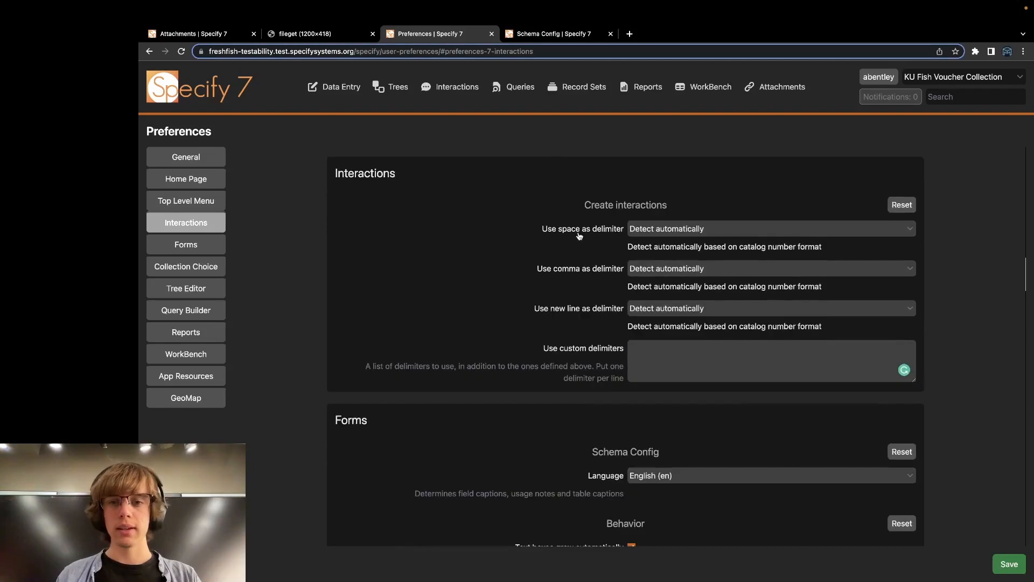
Examine the Schema Config, Behavior, Form Definition and User Interface preferences in the Forms section.
scroll(317, 349, down, 4)
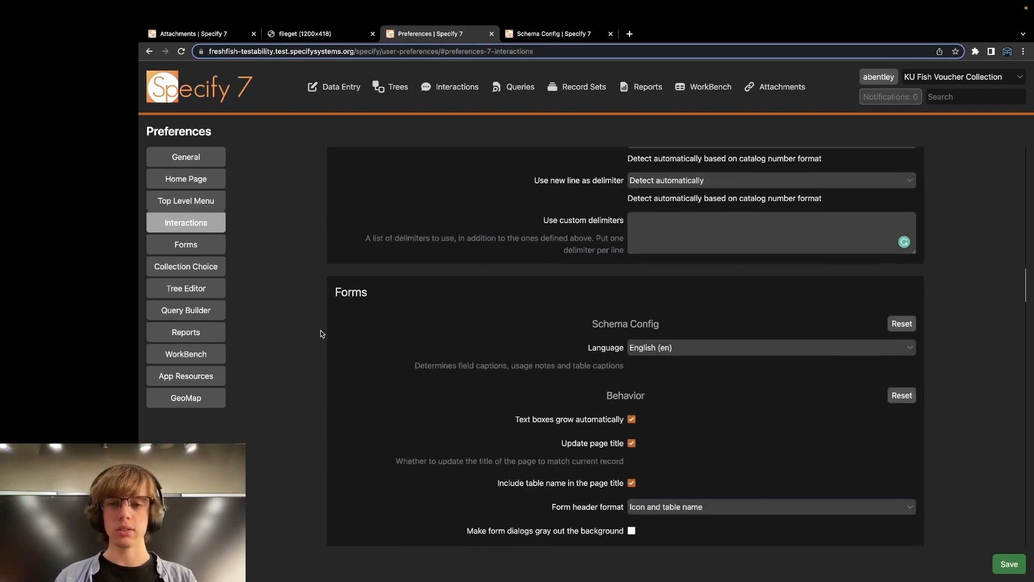
scroll(321, 333, up, 5)
scroll(321, 334, down, 4)
scroll(321, 331, down, 3)
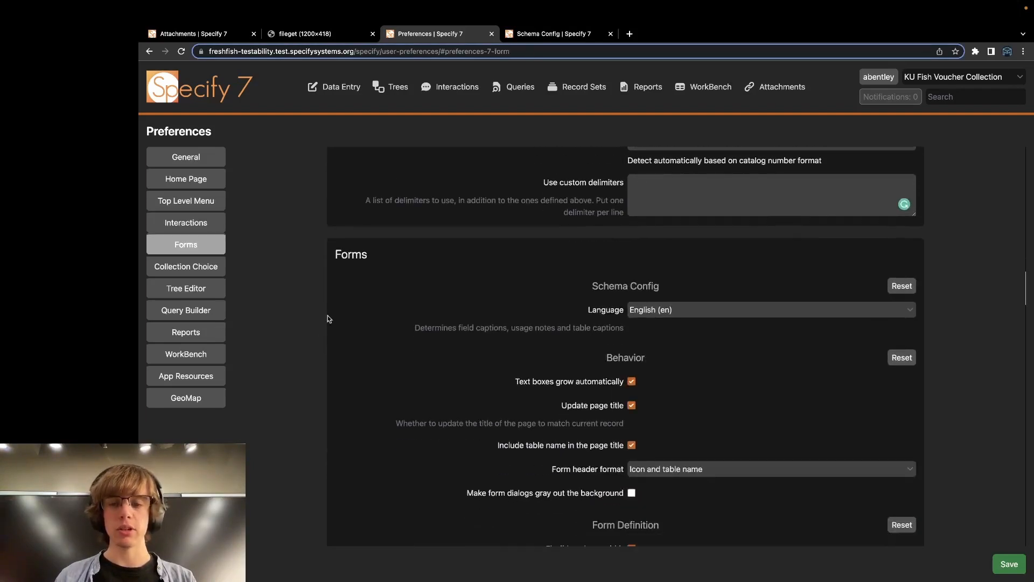
drag(331, 253, 367, 253)
click(373, 295)
scroll(344, 297, down, 5)
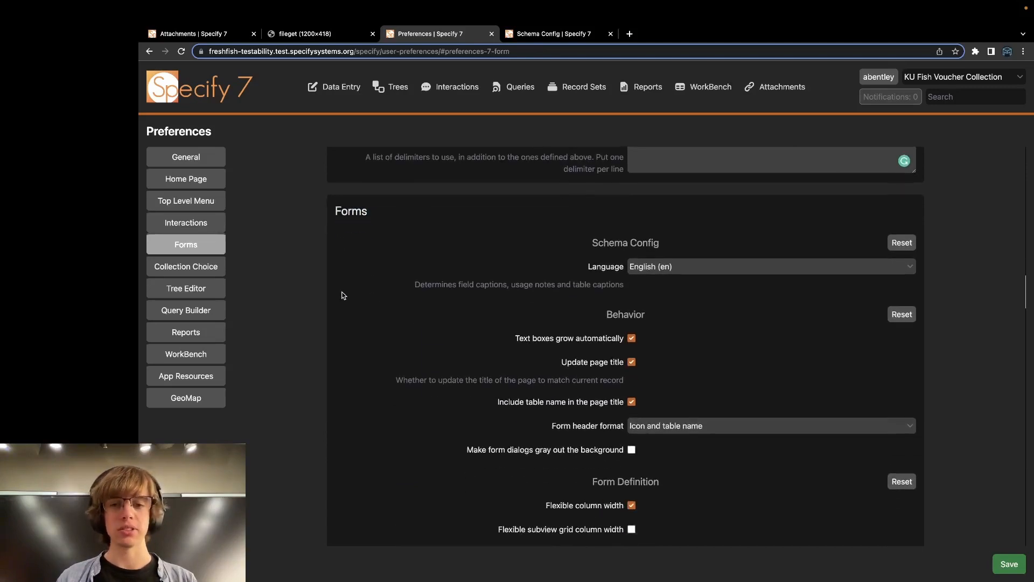
scroll(343, 296, up, 4)
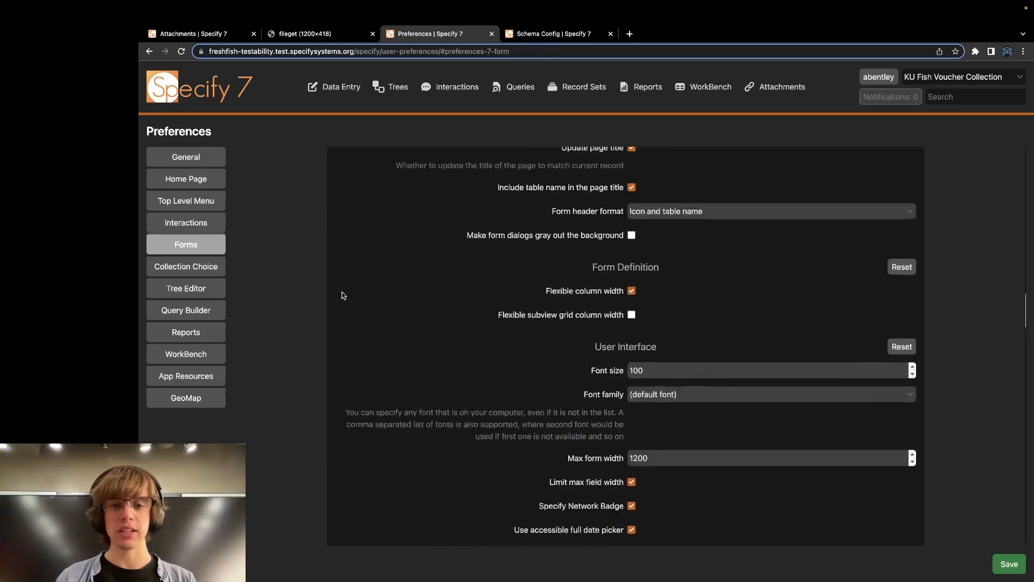
scroll(455, 215, down, 1)
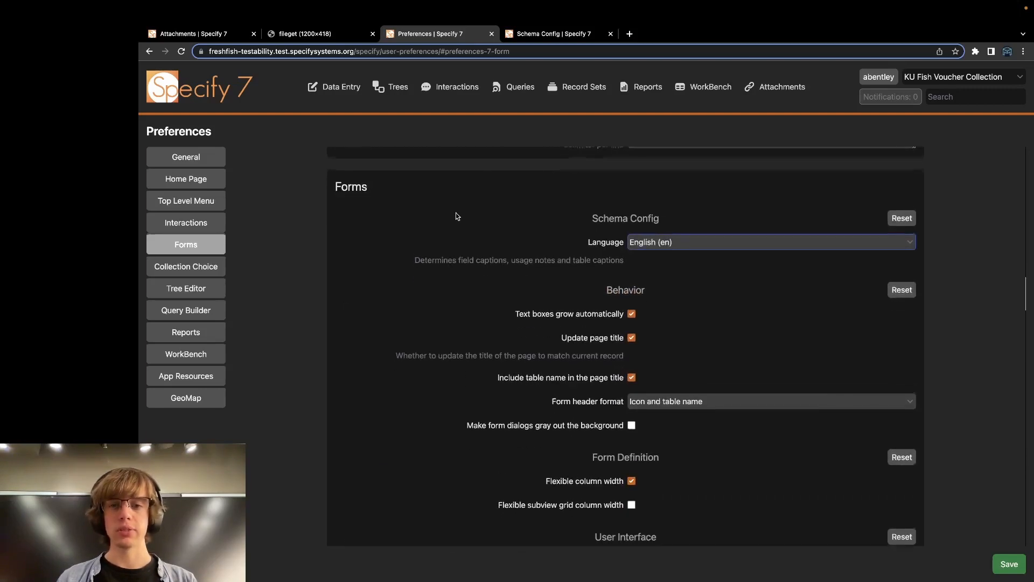
Check the Forms schema language preference and open Schema Config in the other Specify tab to view its languages.
click(635, 241)
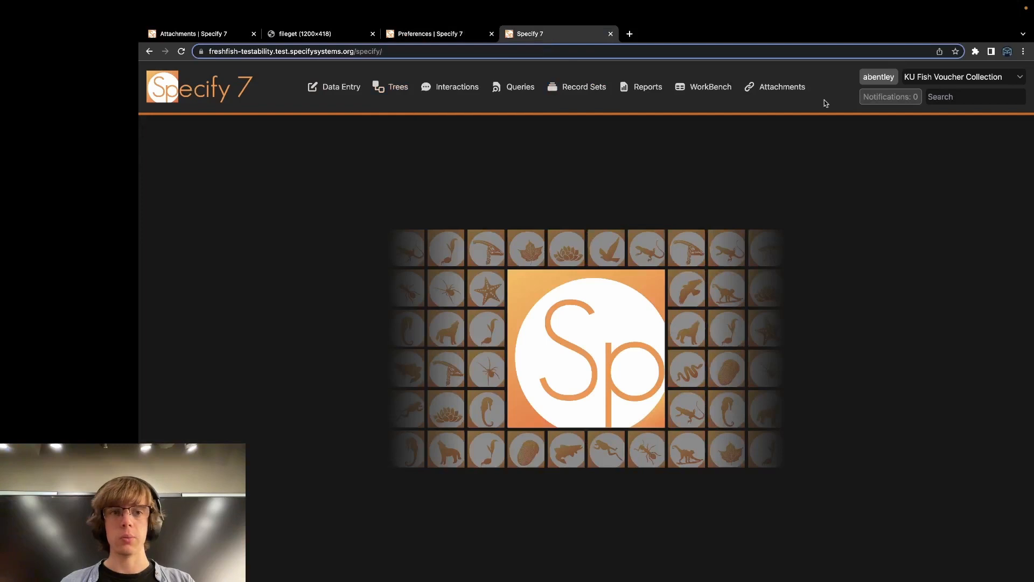
click(879, 77)
click(503, 313)
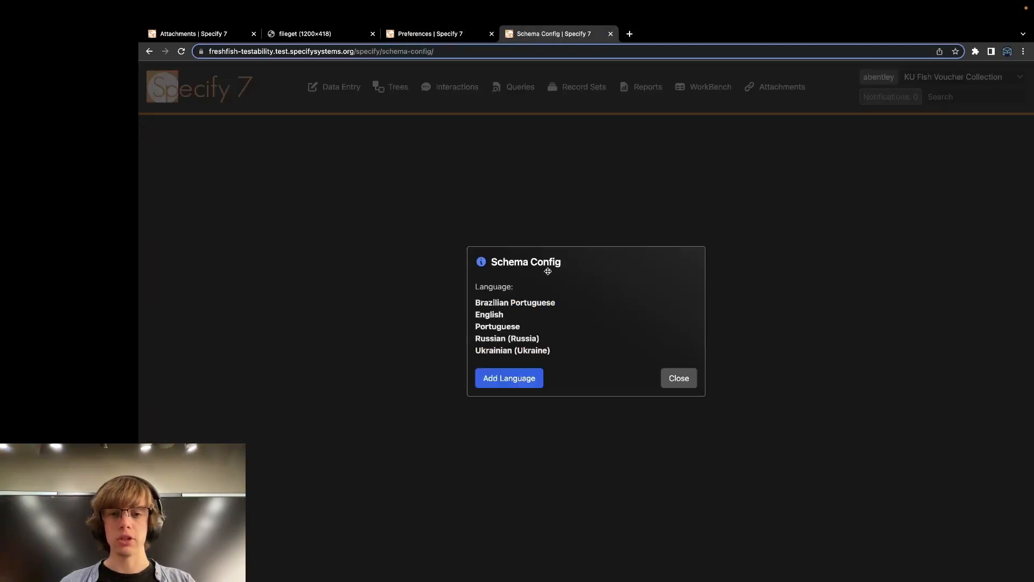
drag(591, 268, 602, 263)
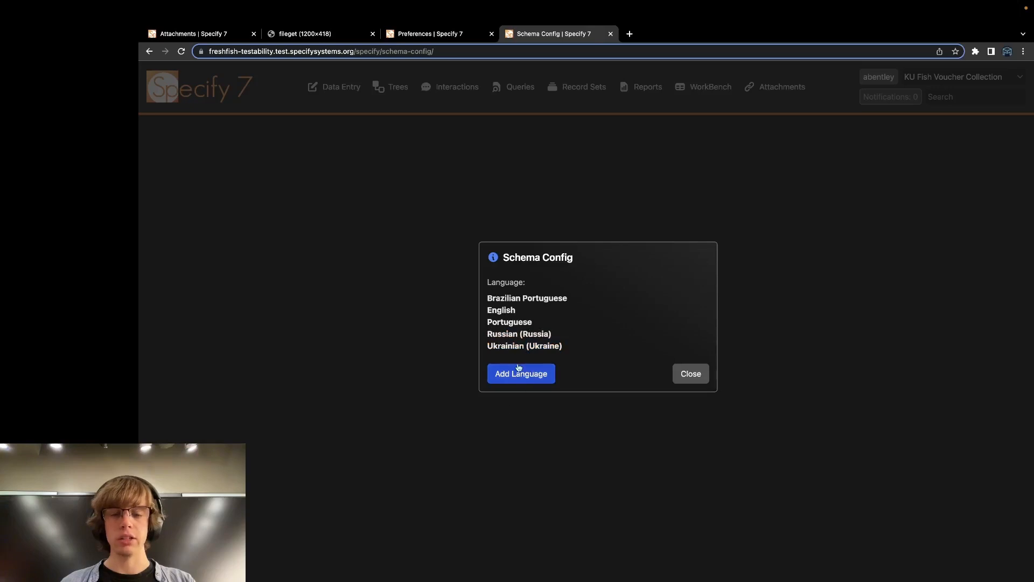
Return to the preferences tab and check the Forms schema language options, keeping English (en) selected.
click(441, 35)
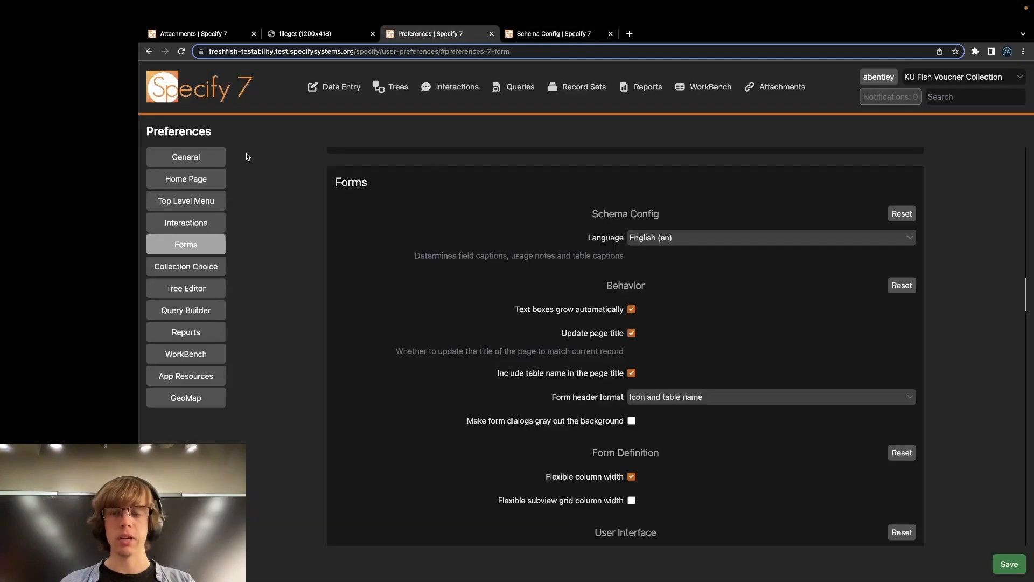
click(654, 239)
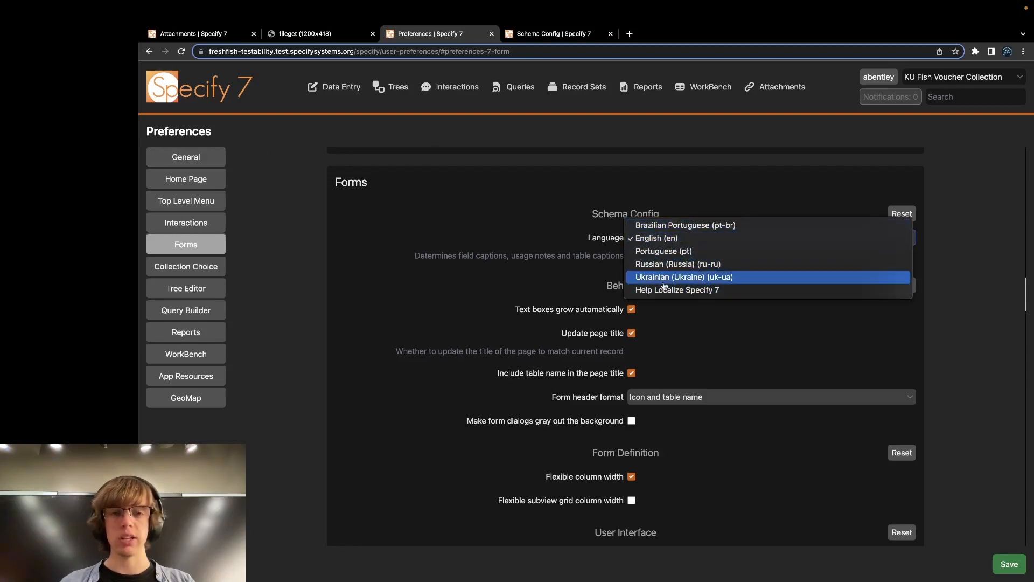
click(688, 239)
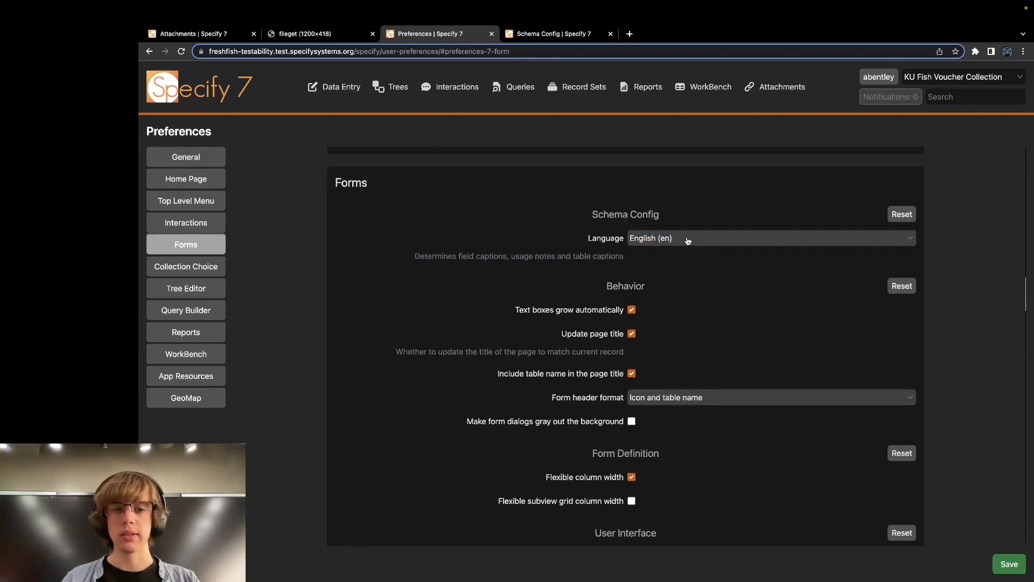
click(688, 239)
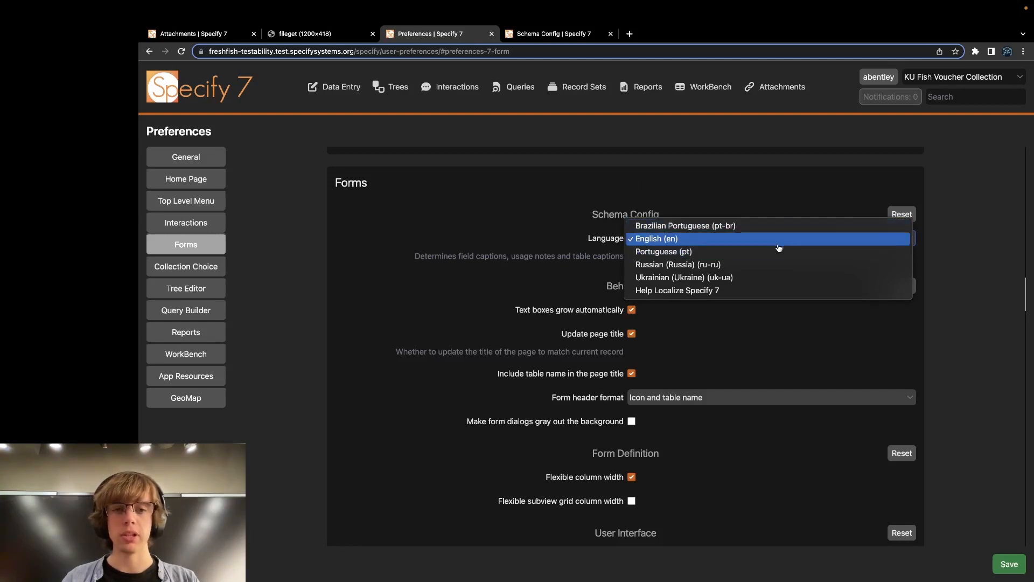
click(652, 238)
Examine the text box growth and page title options under Behavior, comparing them with the open Collection Object page's title.
scroll(652, 246, down, 2)
scroll(650, 276, down, 1)
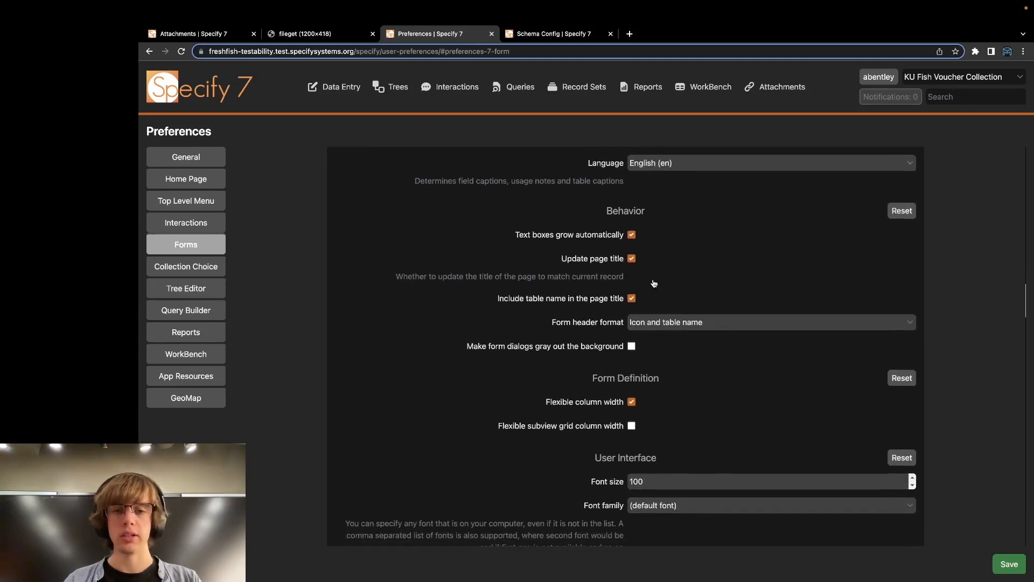
drag(537, 219, 630, 236)
click(663, 224)
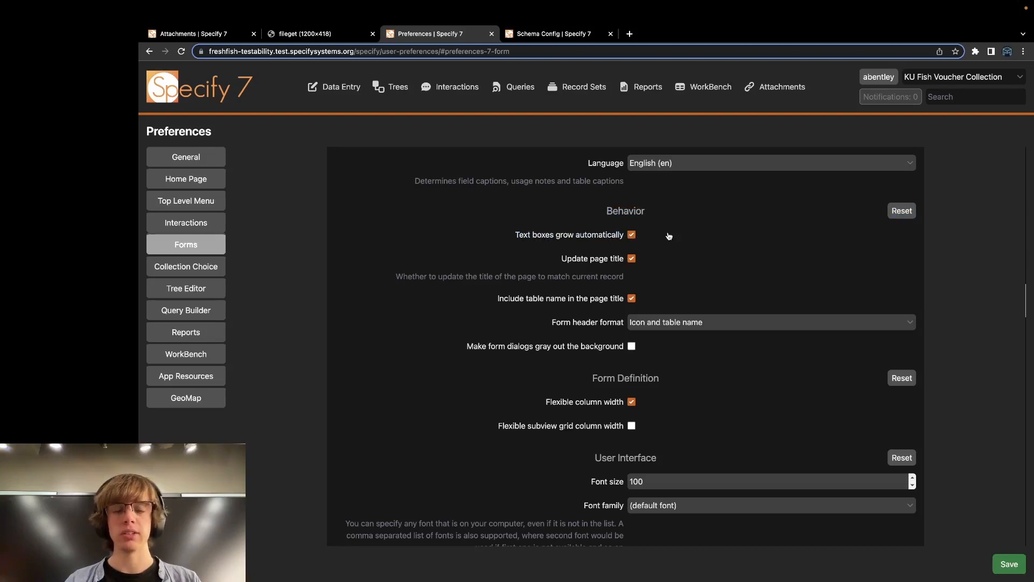
scroll(668, 236, down, 1)
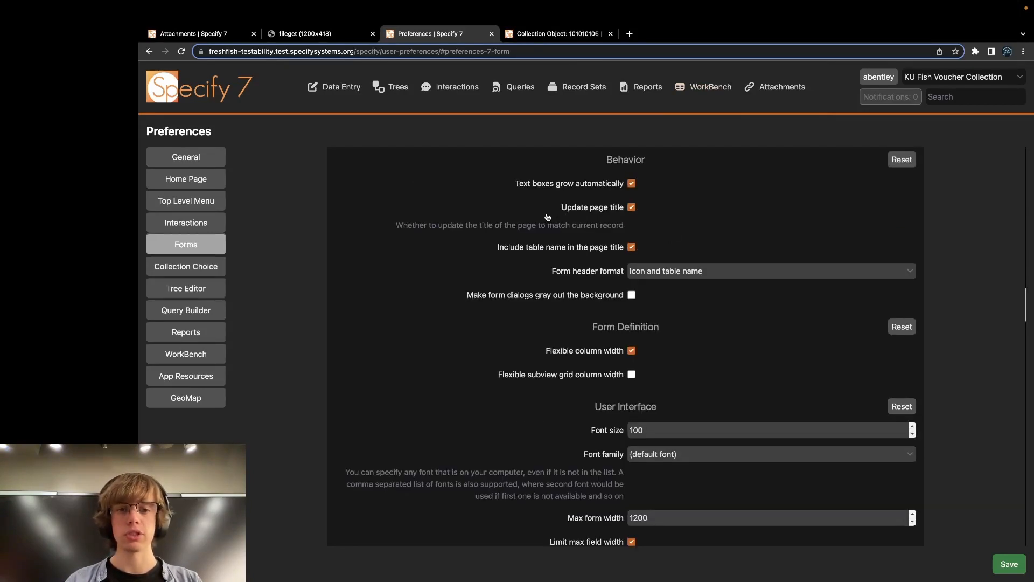
click(554, 34)
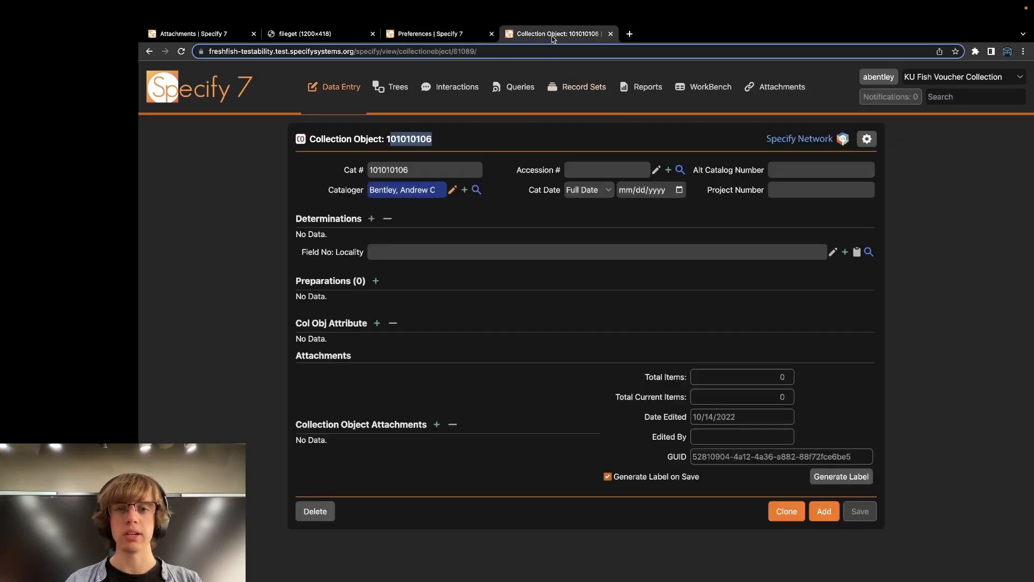
click(454, 34)
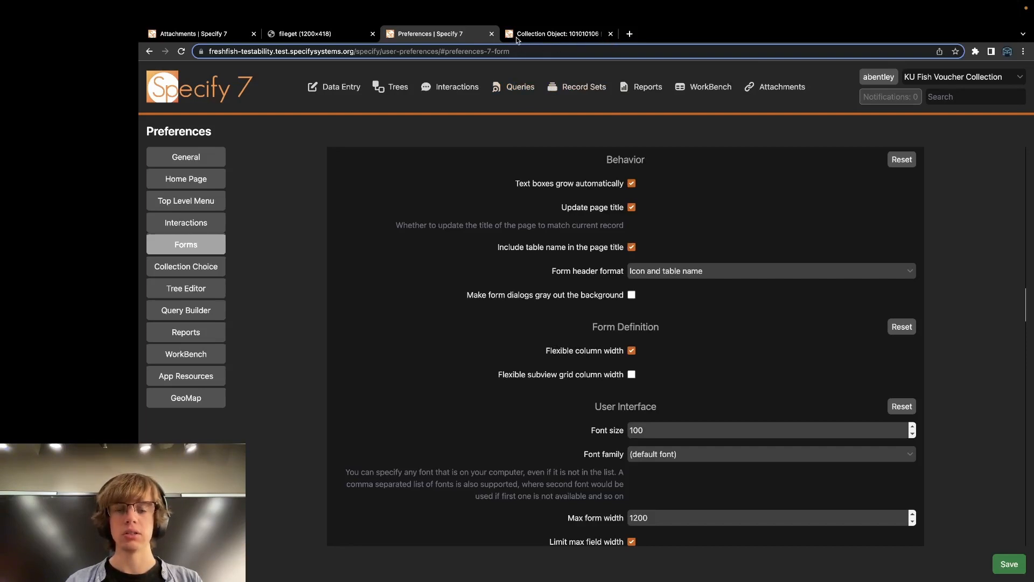
Turn off including the table name in the page title and turn it back on.
click(631, 247)
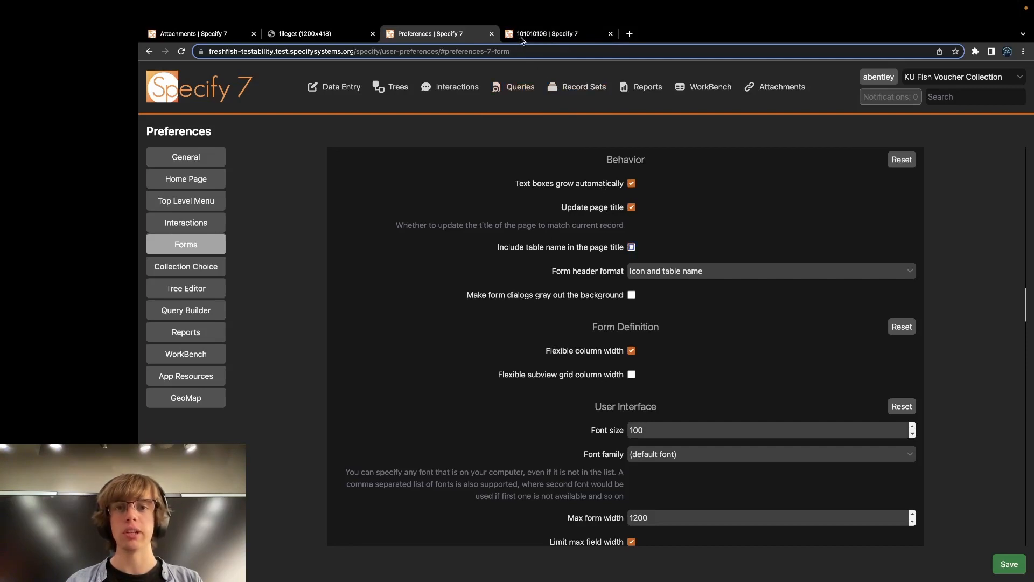
scroll(634, 244, down, 2)
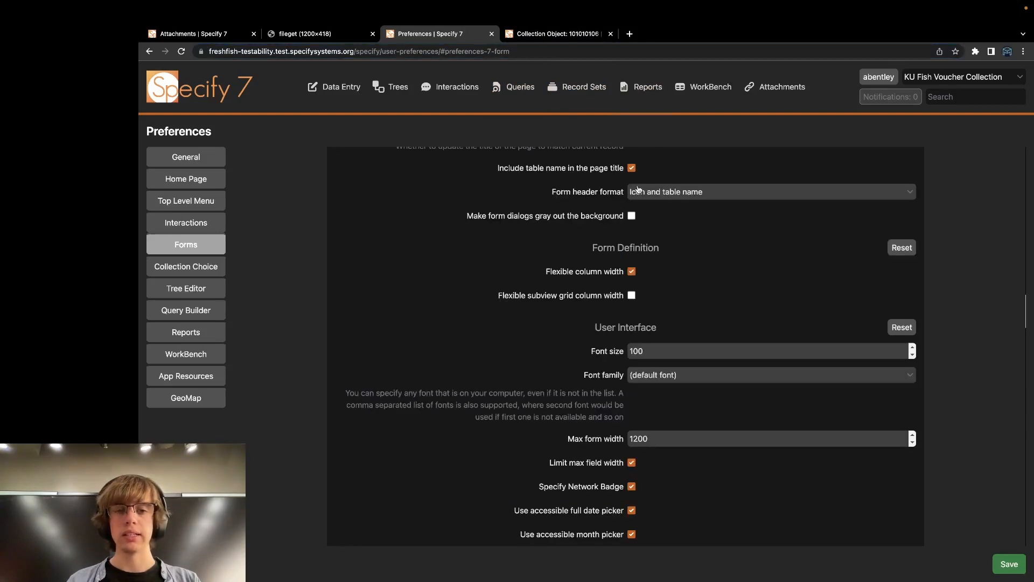
click(633, 167)
Compare the Collection Object form's header with the Form header format options, leaving Icon and table name selected.
click(553, 38)
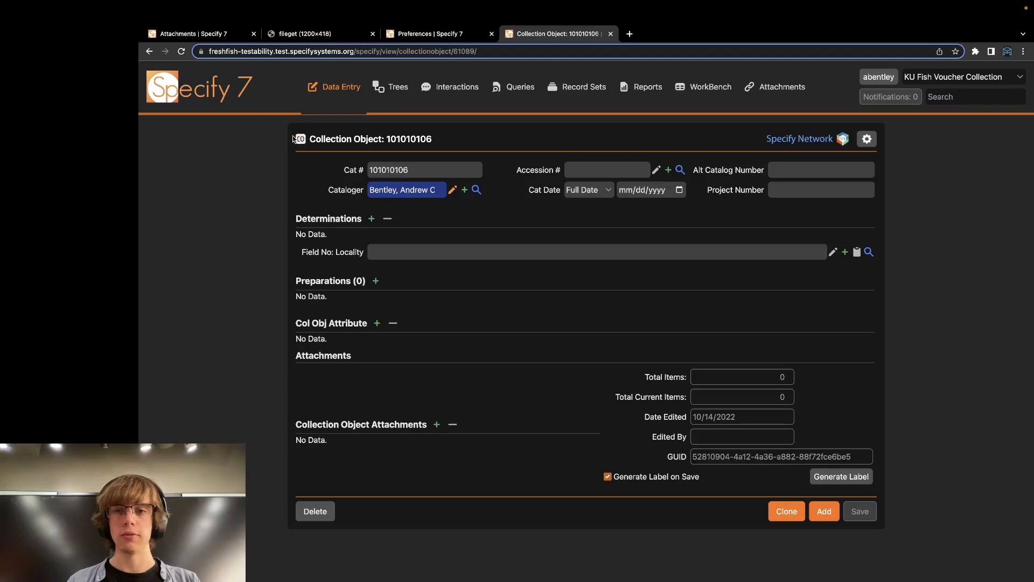
drag(310, 138, 382, 138)
click(390, 138)
click(431, 37)
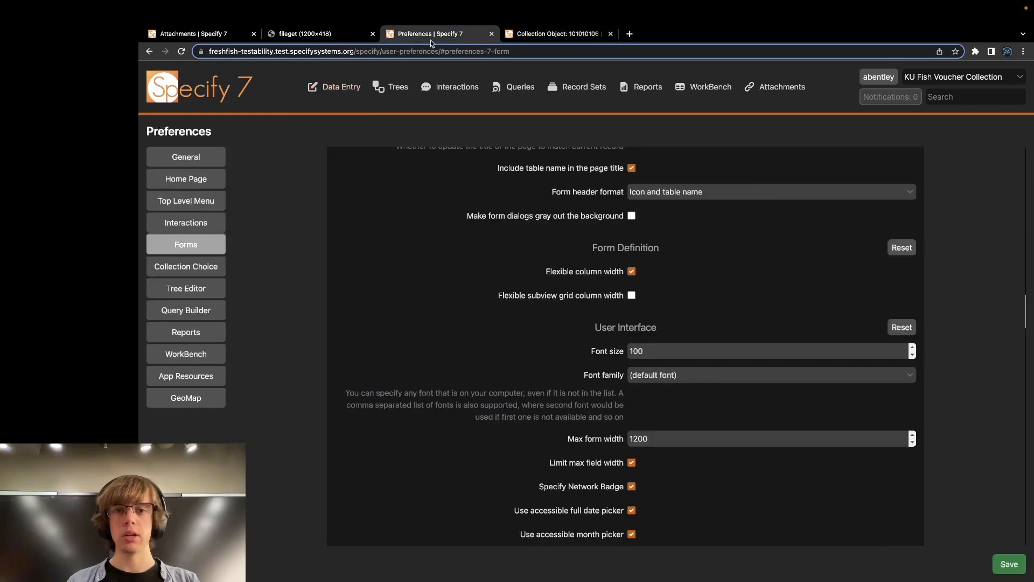
click(671, 194)
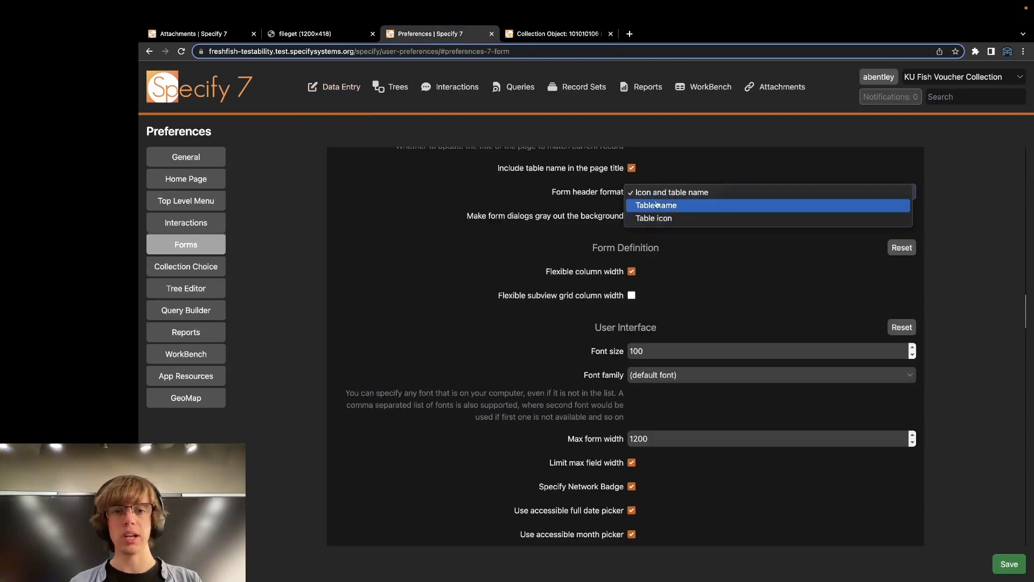
click(619, 160)
click(535, 36)
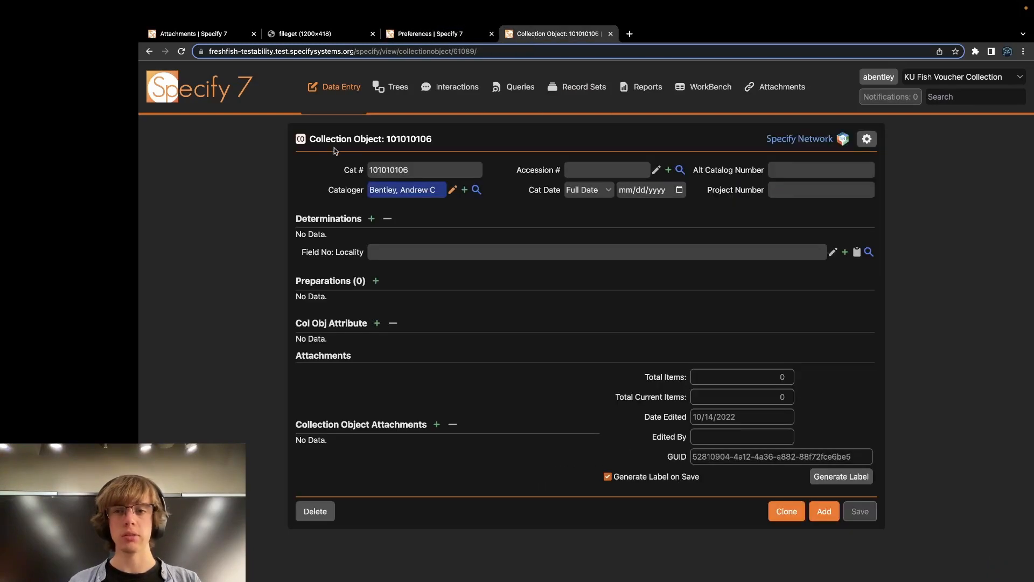
click(432, 33)
Enable flexible subview grid column width and add two preparations to the Collection Object, collapsing them into grid rows.
scroll(464, 238, down, 4)
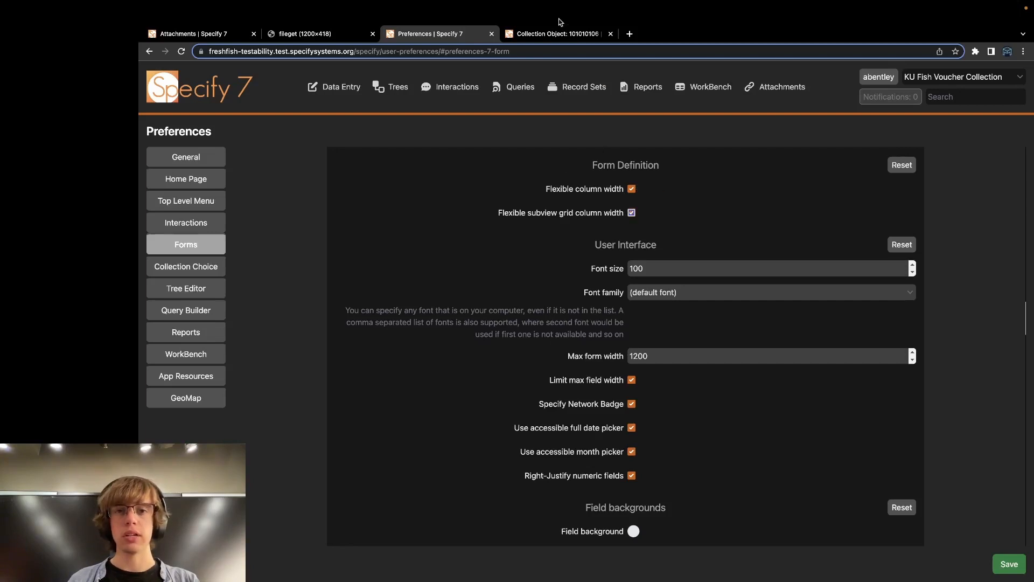
click(539, 33)
click(372, 218)
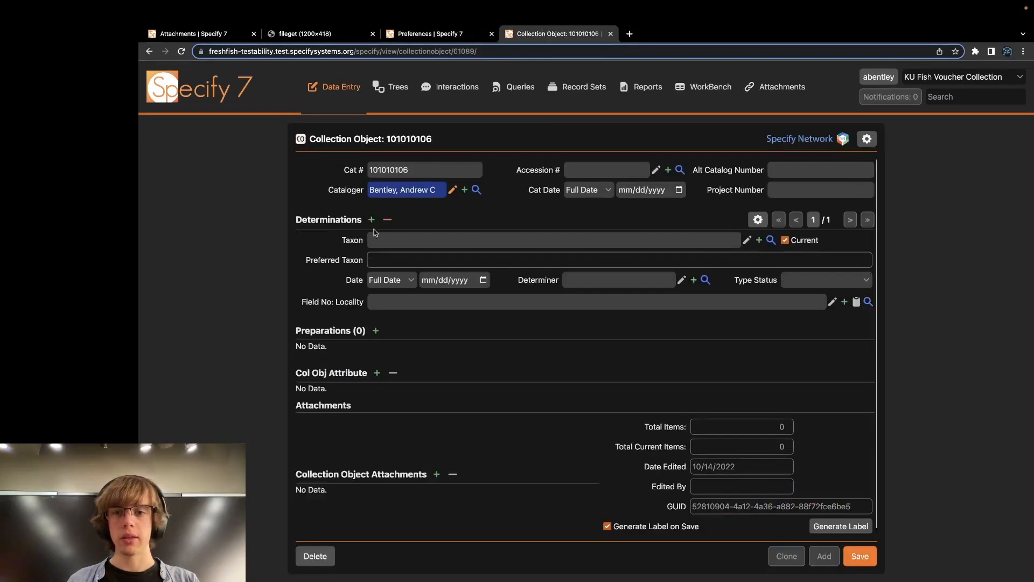
click(387, 219)
click(375, 281)
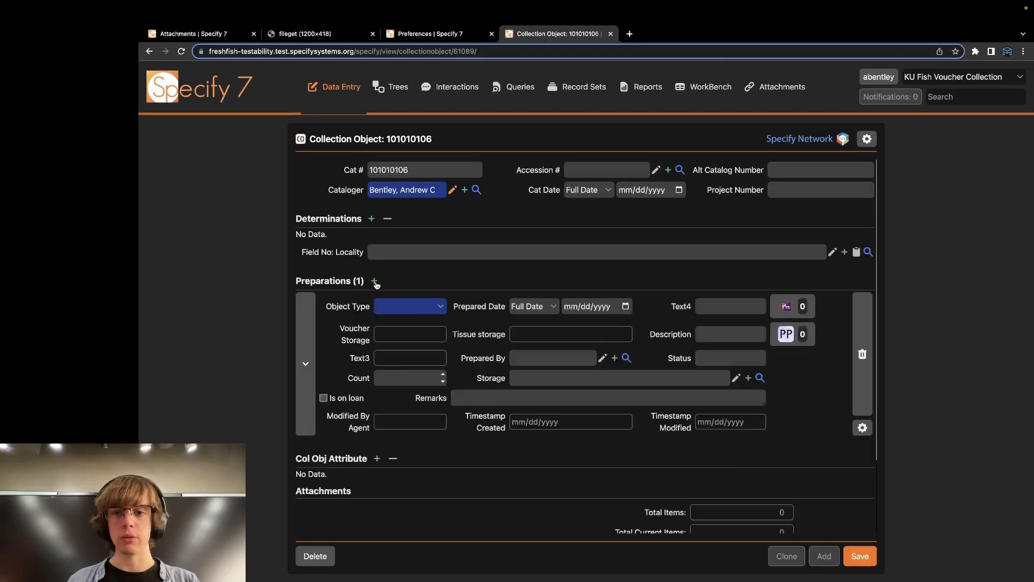
click(375, 281)
click(305, 407)
click(304, 408)
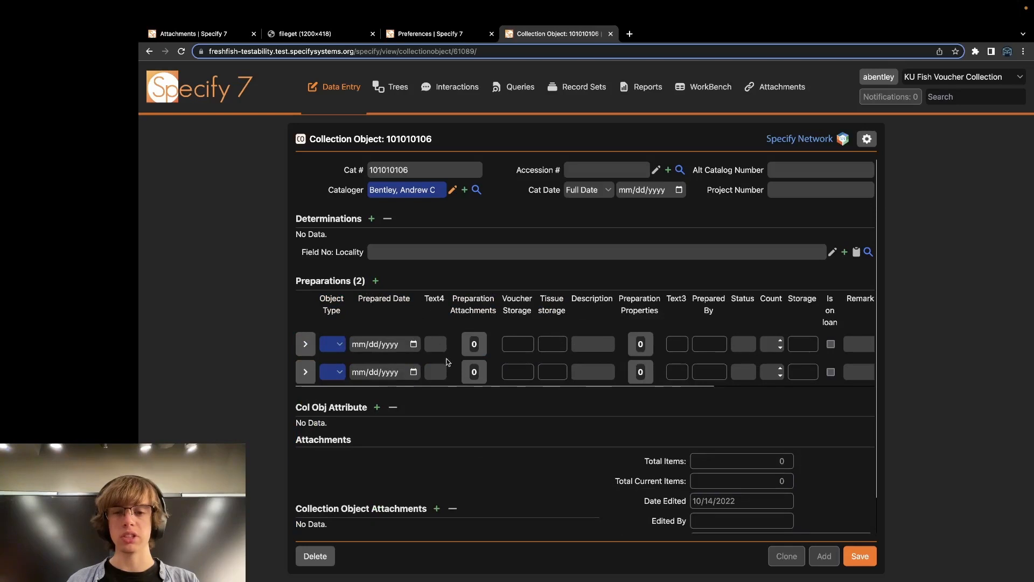
Turn off flexible subview grid column width in the Forms preferences.
click(430, 33)
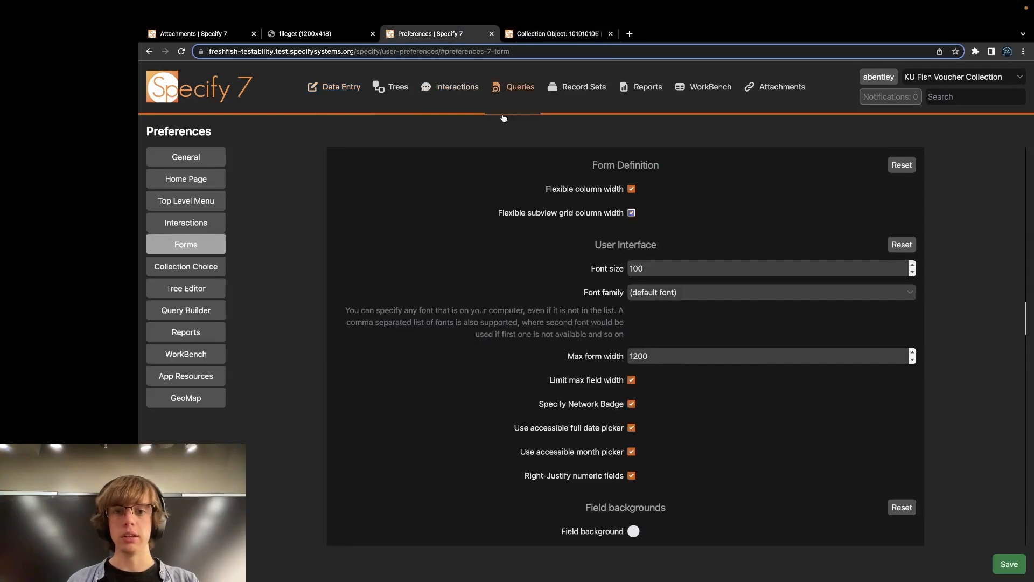
click(632, 213)
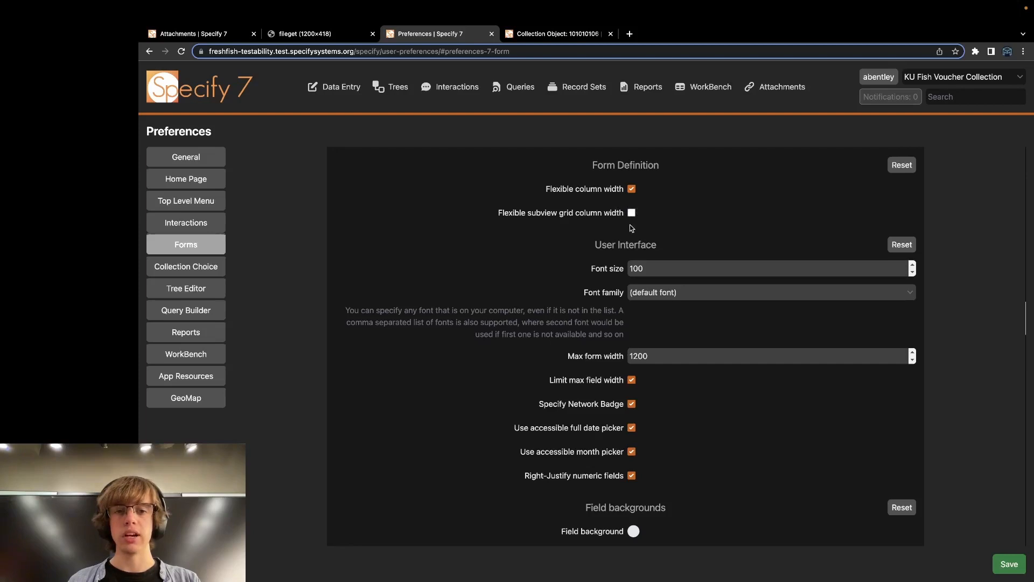
scroll(633, 229, down, 1)
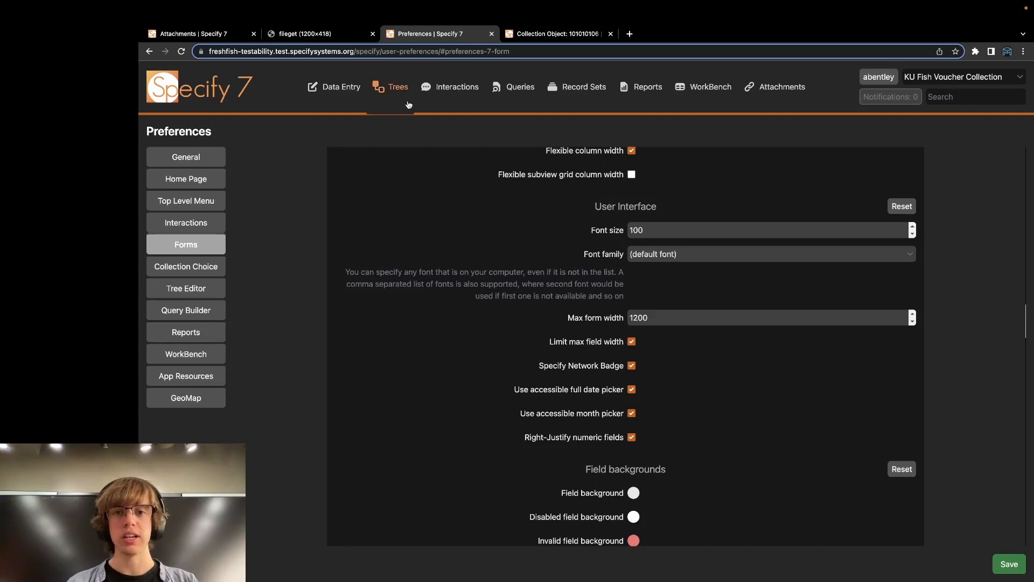
Try a font size of 80 in the Forms User Interface preferences and restore it to 100.
scroll(598, 300, up, 2)
click(598, 300)
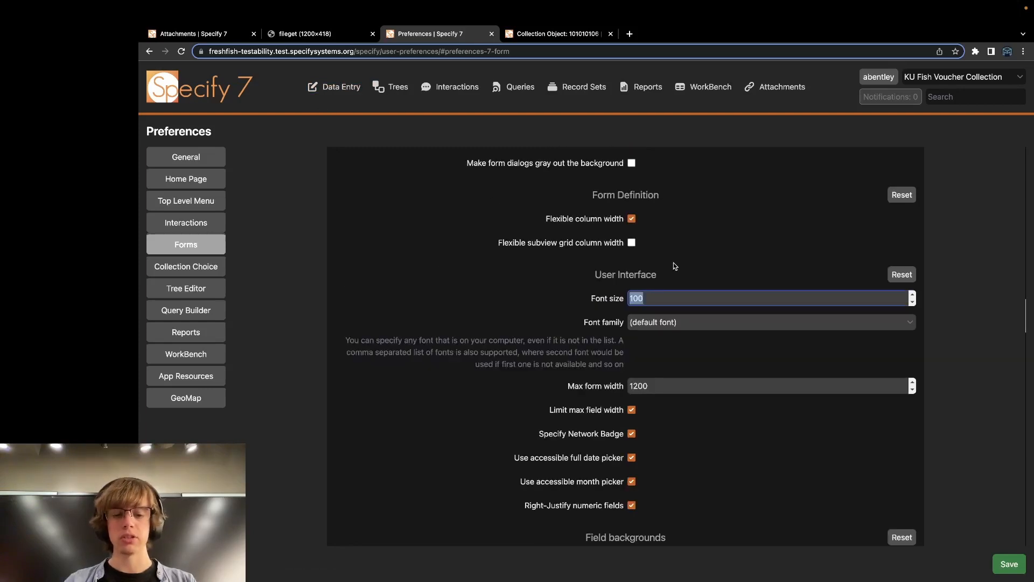
text(80)
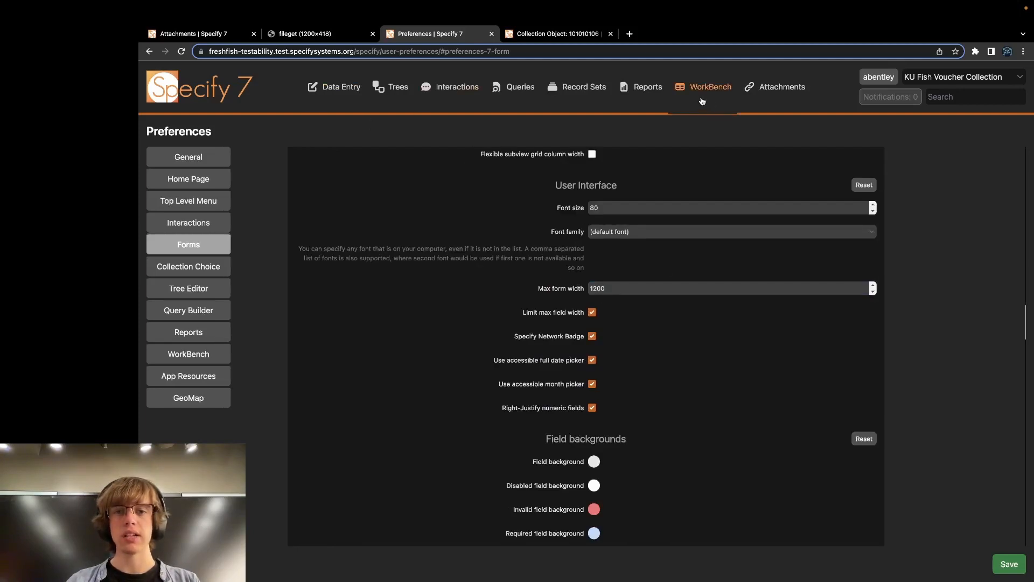
double_click(607, 208)
text(100)
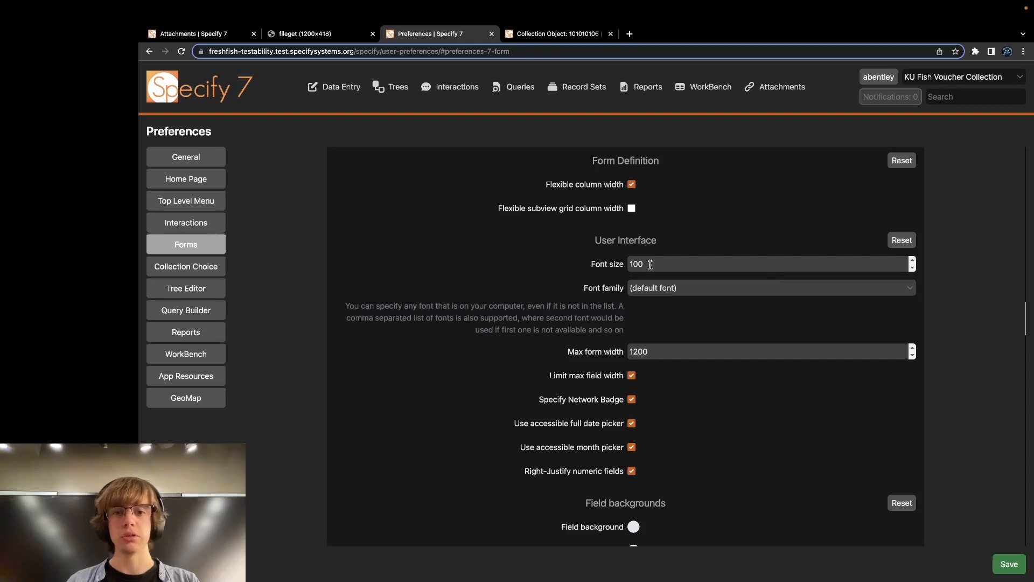
Try a max form width of 1400, compare it on the Collection Object form, and restore it to 1200.
scroll(683, 312, down, 2)
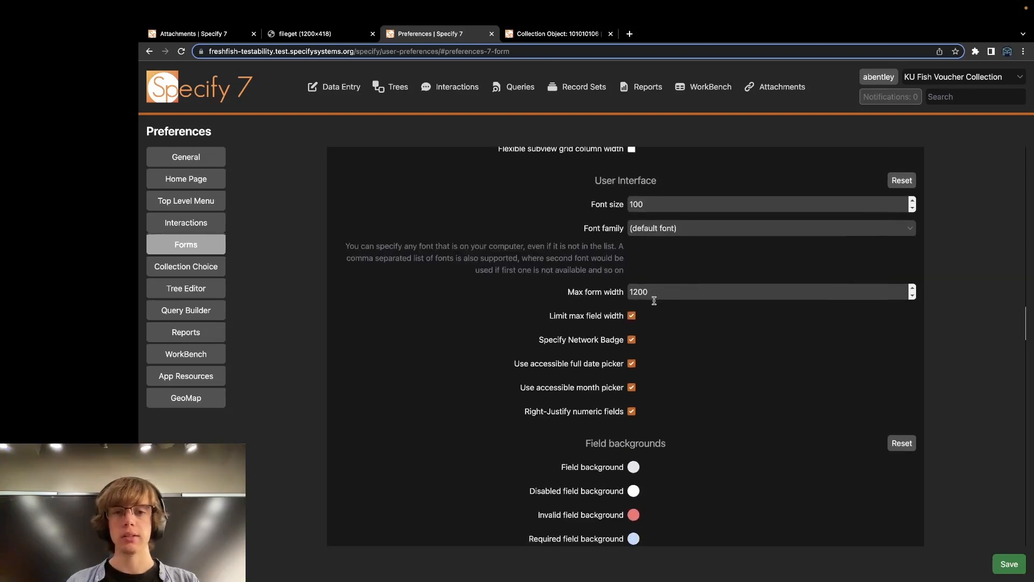
key(ctrl+Tab)
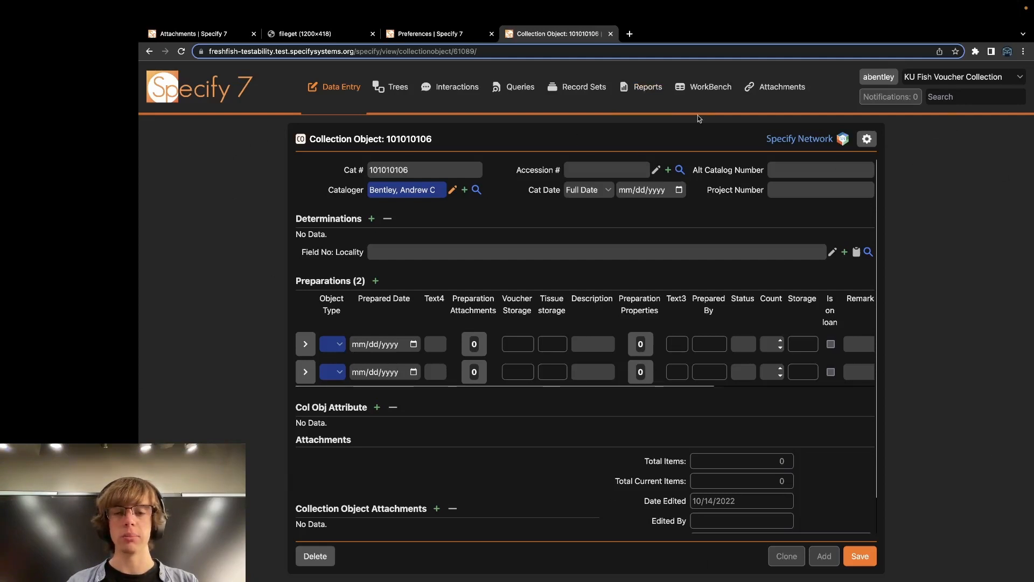
key(ctrl+shift+Tab)
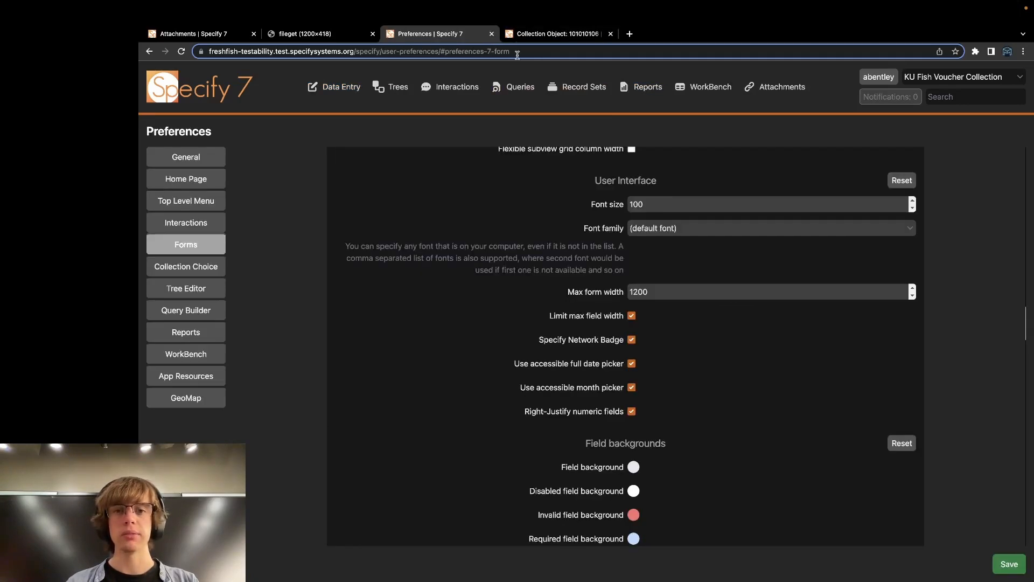
drag(638, 292, 631, 291)
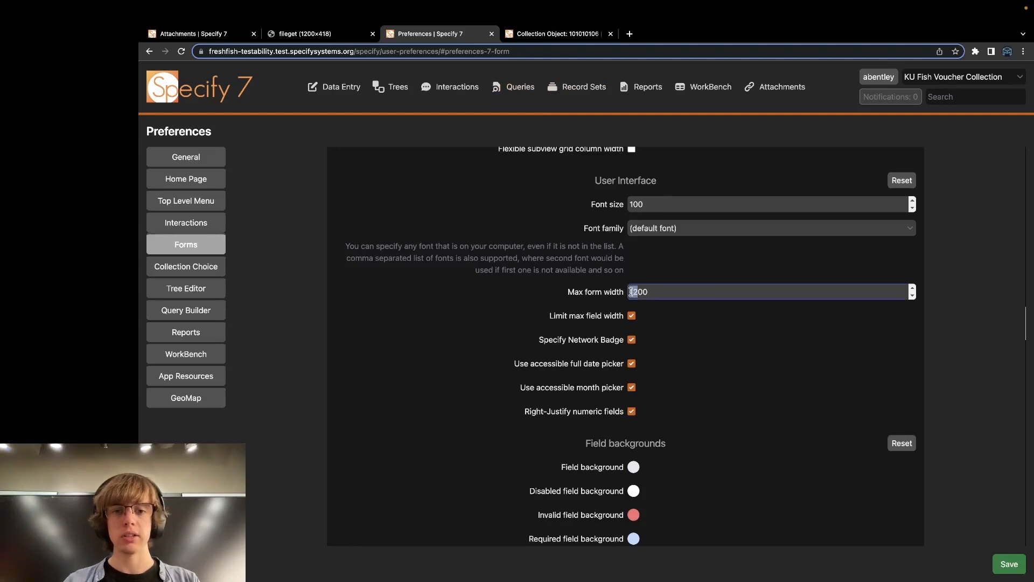
text(14)
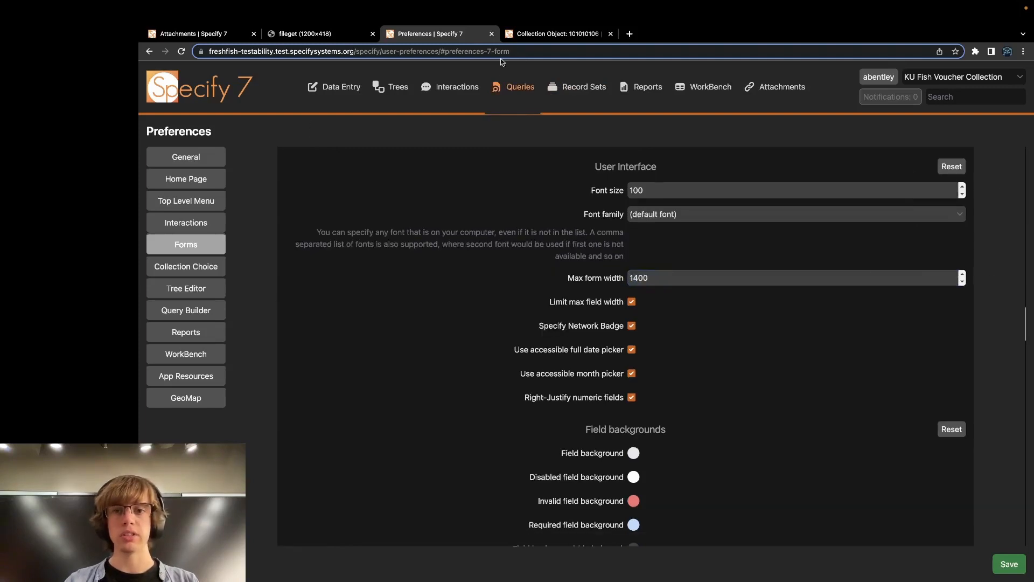
key(ctrl+Tab)
key(ctrl+shift+Tab)
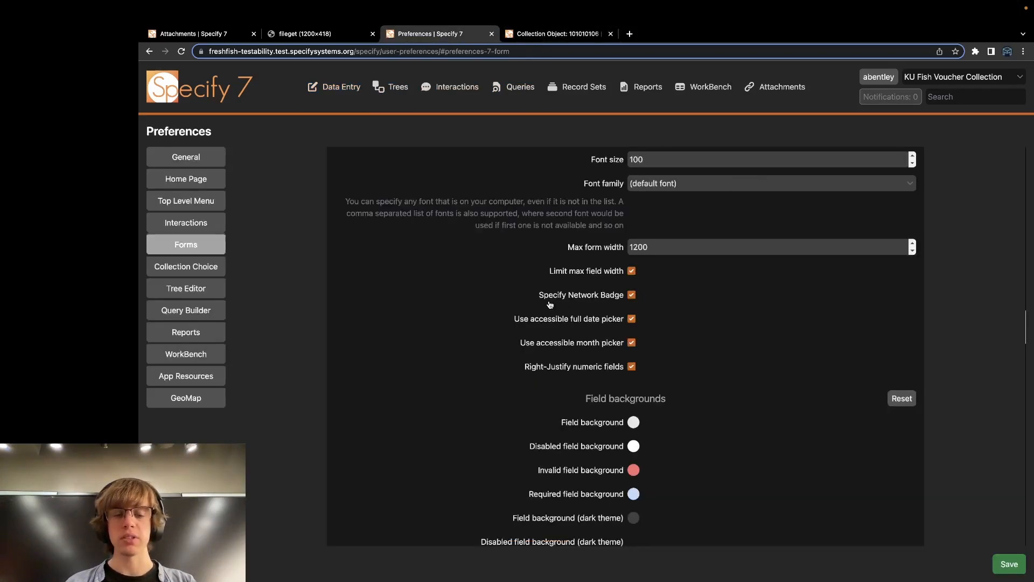
Locate the Specify Network badge on the Collection Object form and compare it with its Forms preference.
click(550, 40)
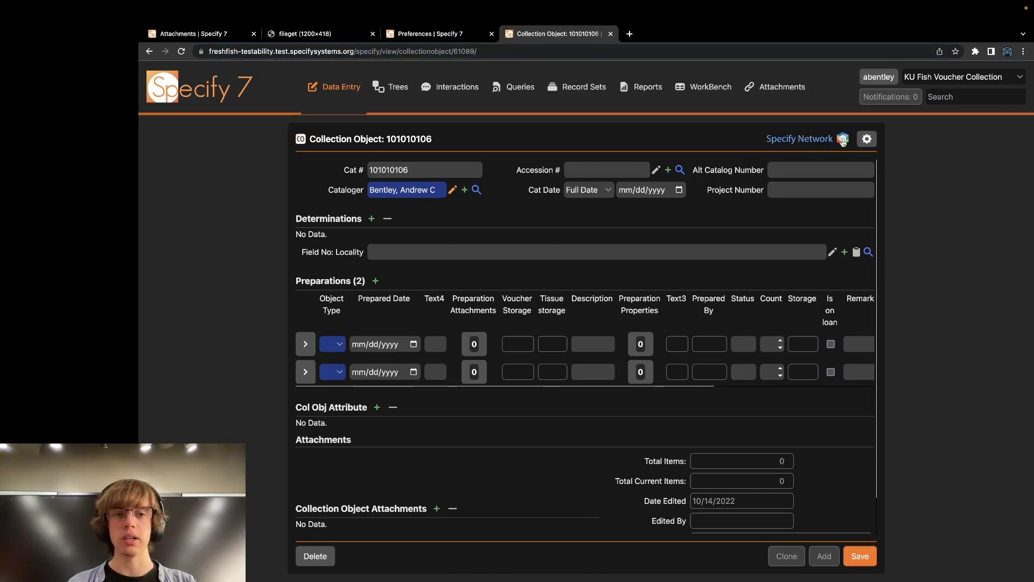
click(474, 36)
click(546, 37)
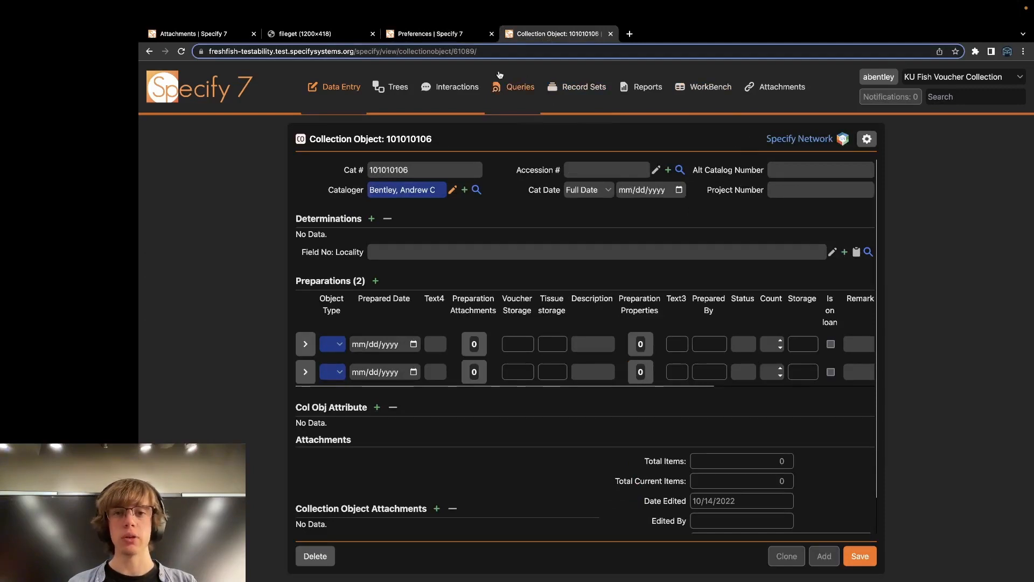
click(447, 37)
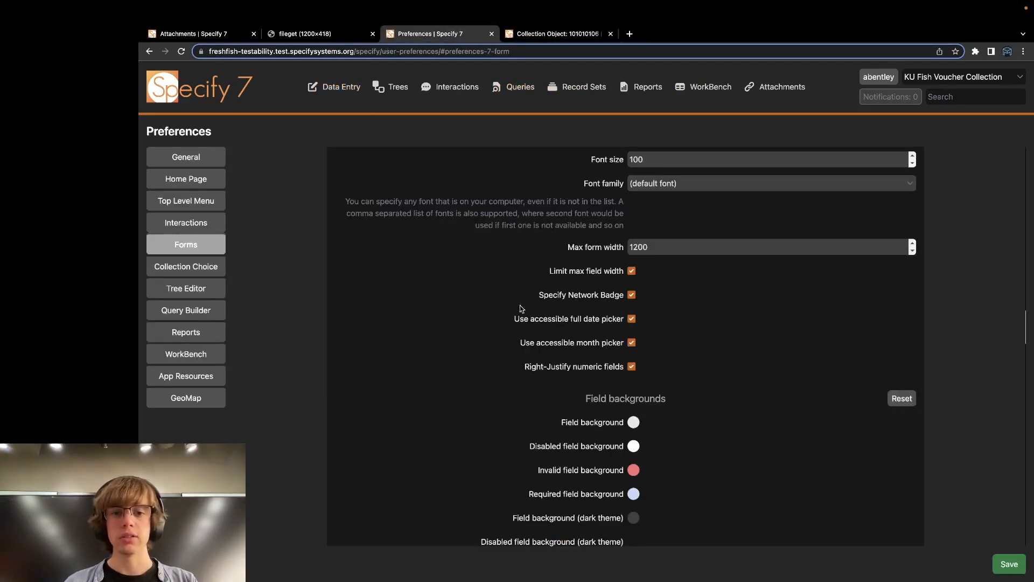
Examine the accessible full date and month picker options and the numeric field and Field backgrounds preferences.
drag(516, 307, 654, 343)
click(668, 341)
scroll(667, 338, down, 3)
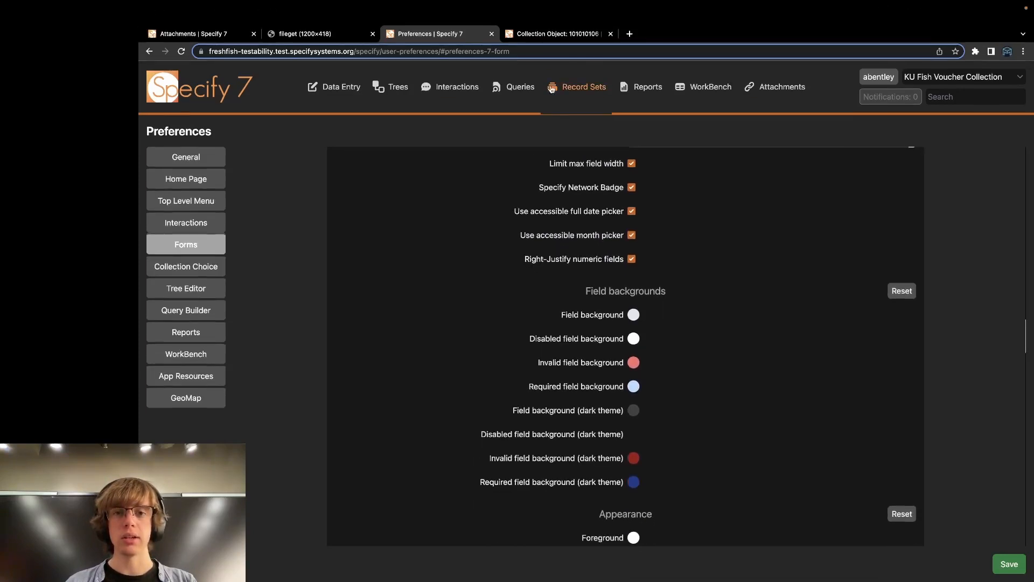
Examine the accessible full date picker's calendar on the Cat Date field of the Collection Object form.
click(551, 35)
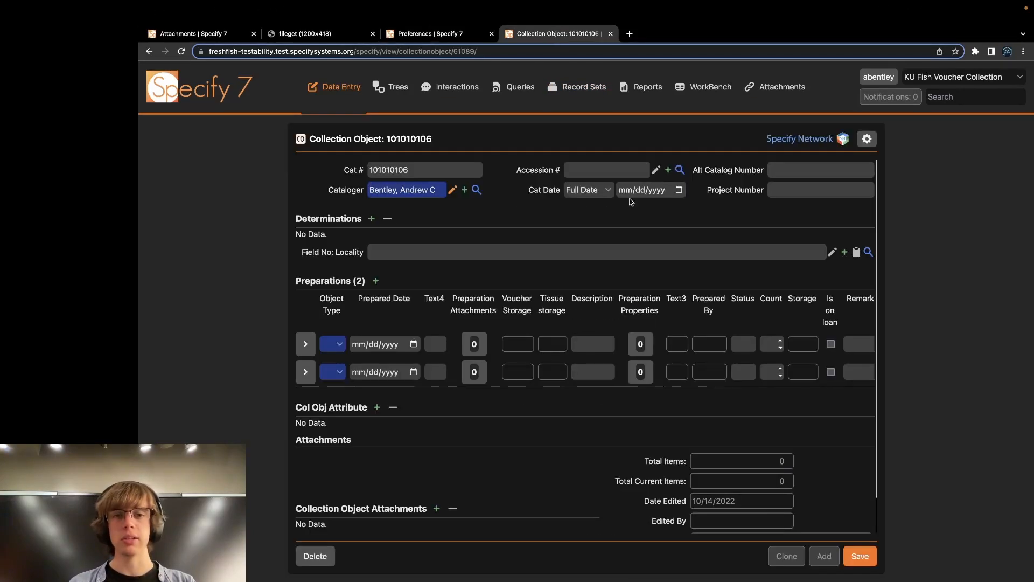
scroll(628, 201, up, 5)
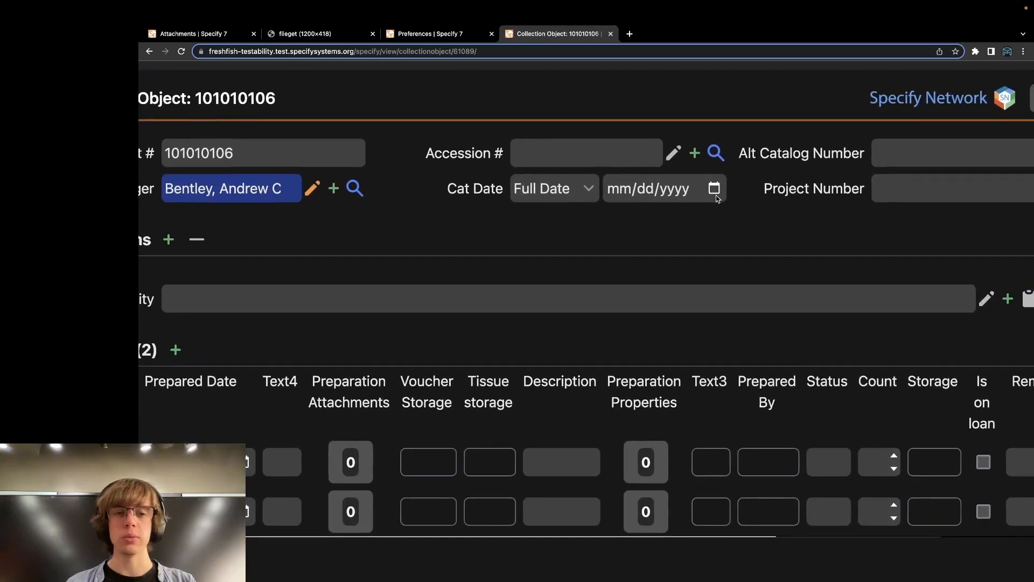
click(714, 189)
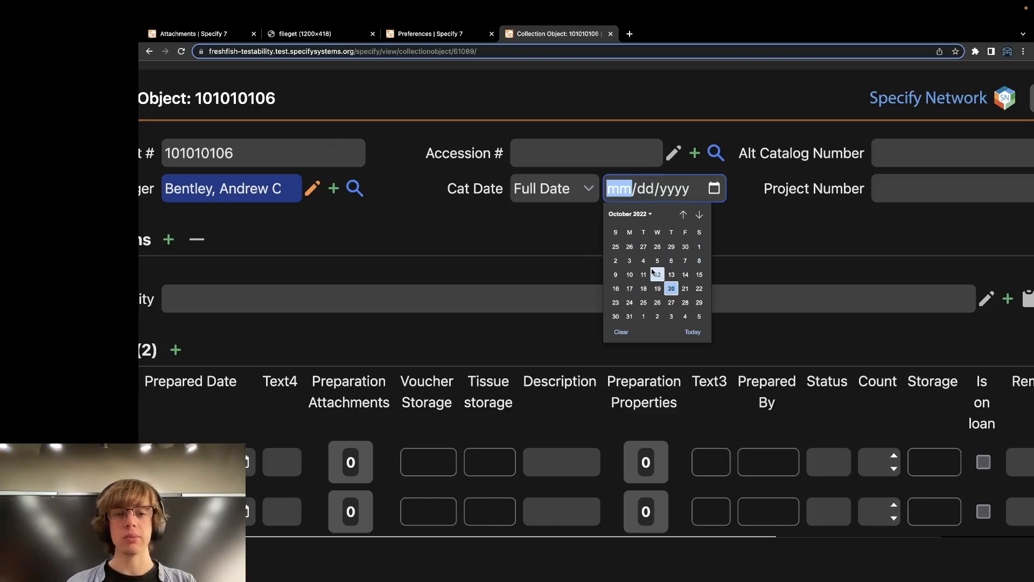
click(742, 241)
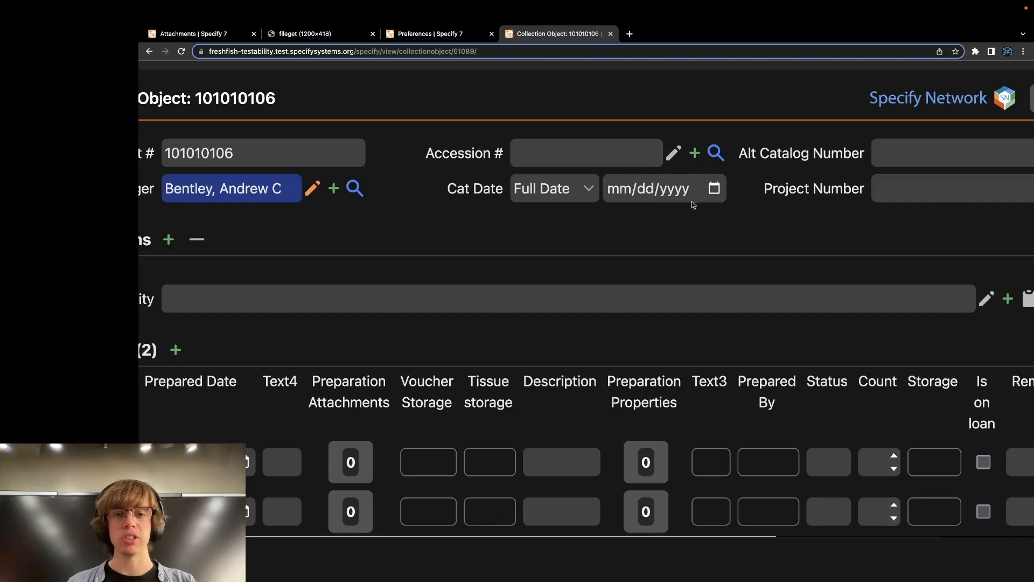
key(ctrl+minus)
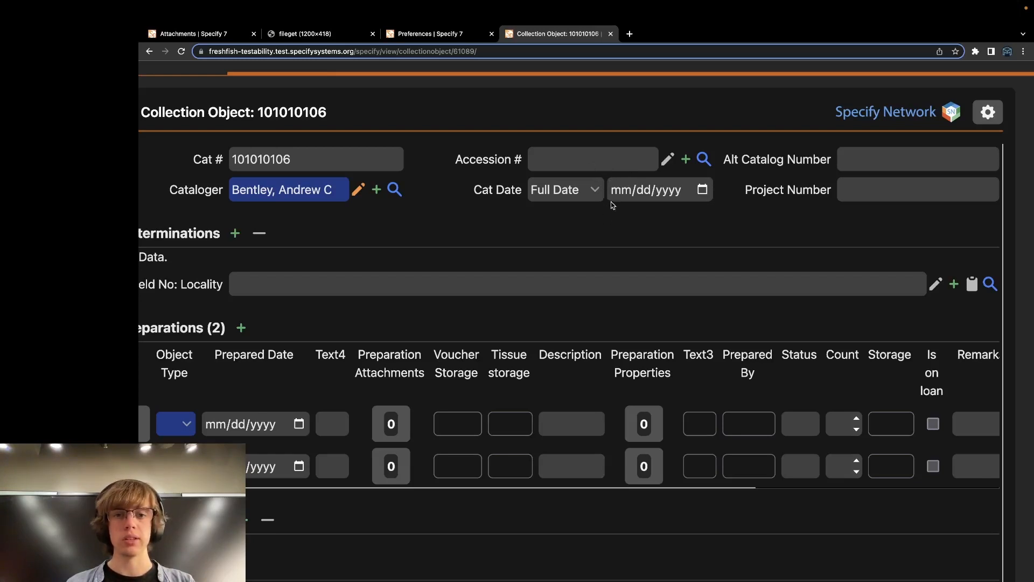
Try turning off the accessible full date picker and compare the Cat Date field on the Collection Object form.
click(456, 35)
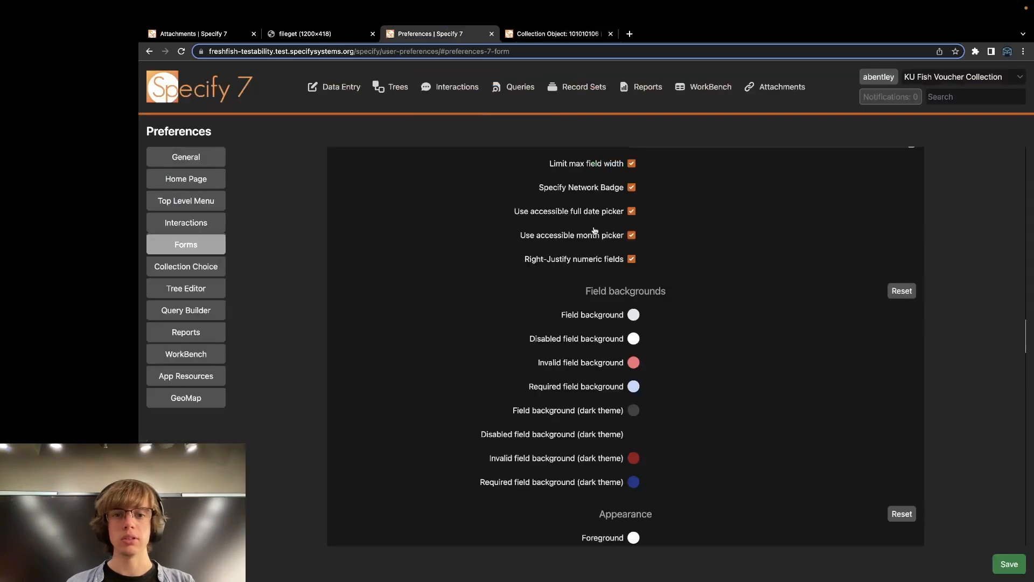
click(557, 33)
click(629, 195)
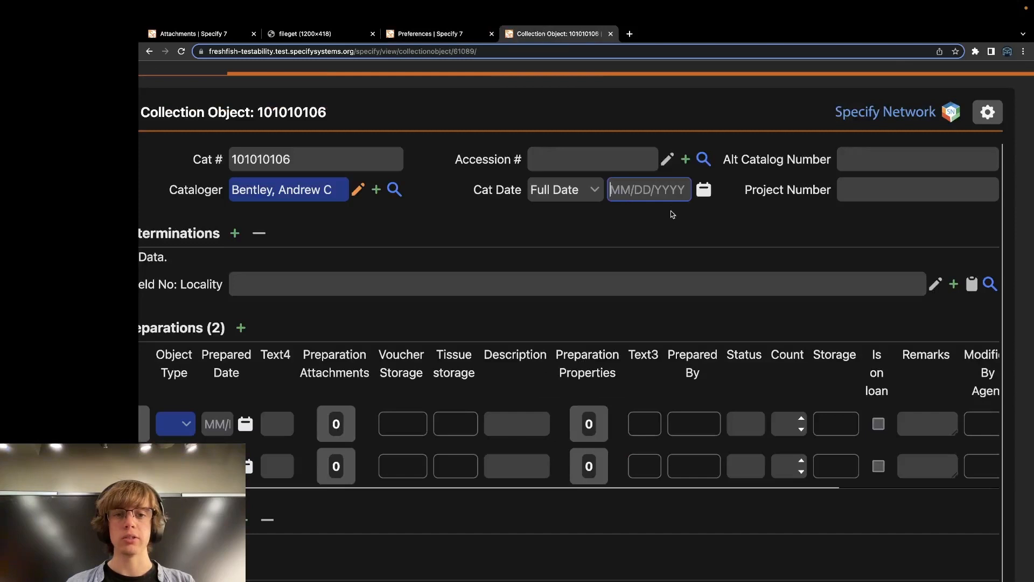
Set the Cat Date precision to Mon / Year and view its accessible month picker.
click(593, 195)
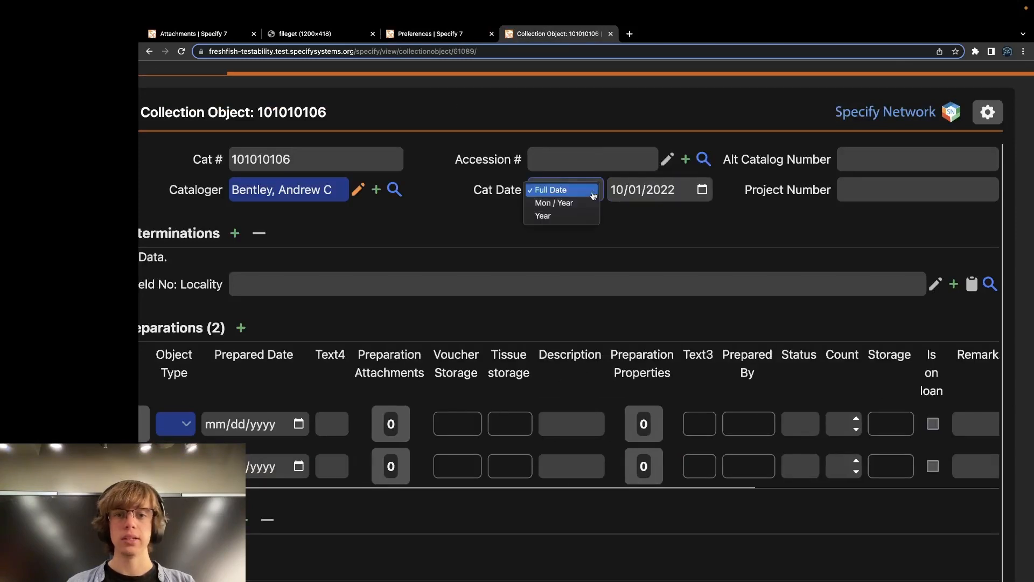
click(560, 203)
click(644, 192)
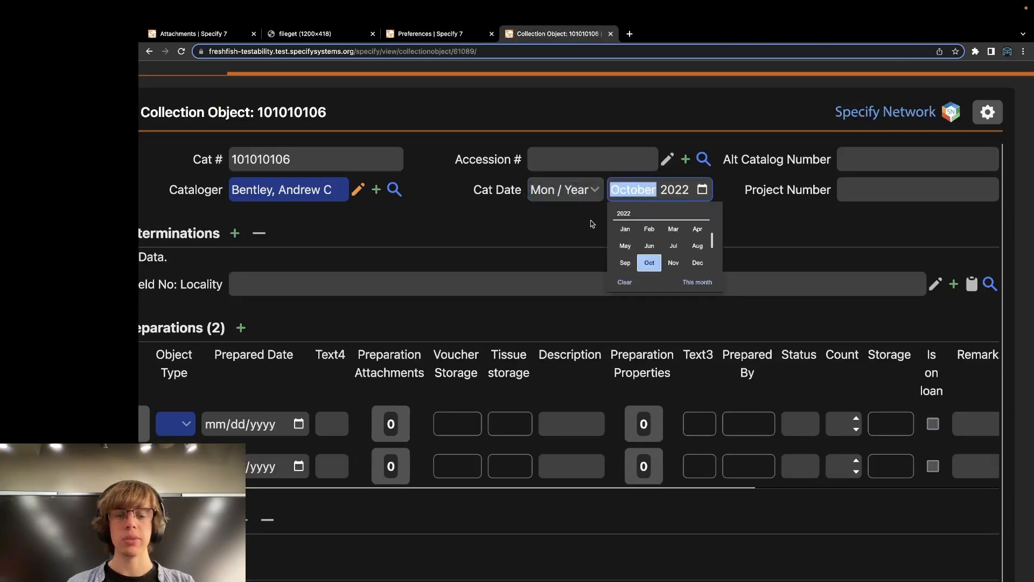
click(572, 221)
Examine the Right-Justify numeric fields option in the Forms preferences.
click(462, 36)
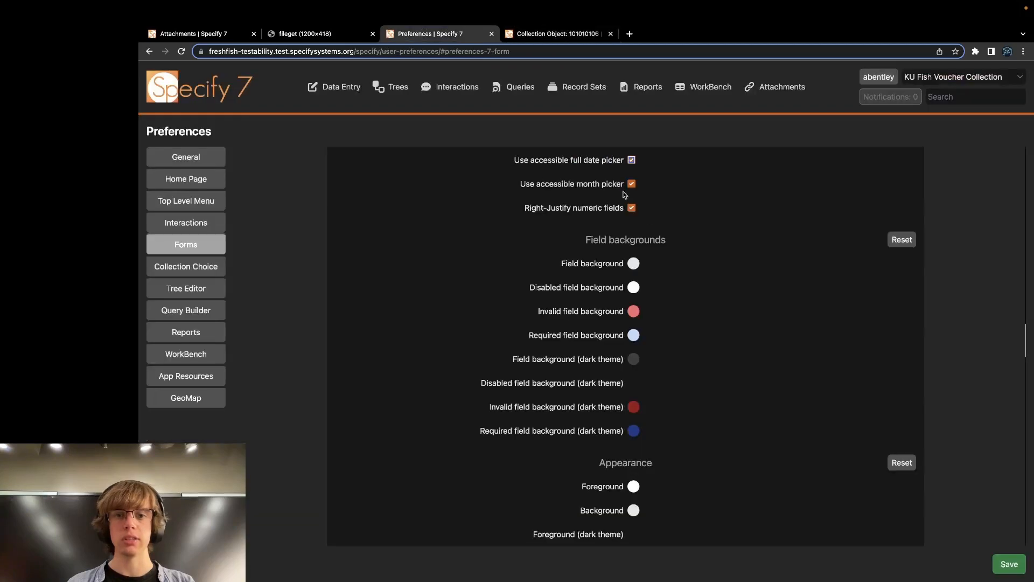
scroll(612, 213, down, 1)
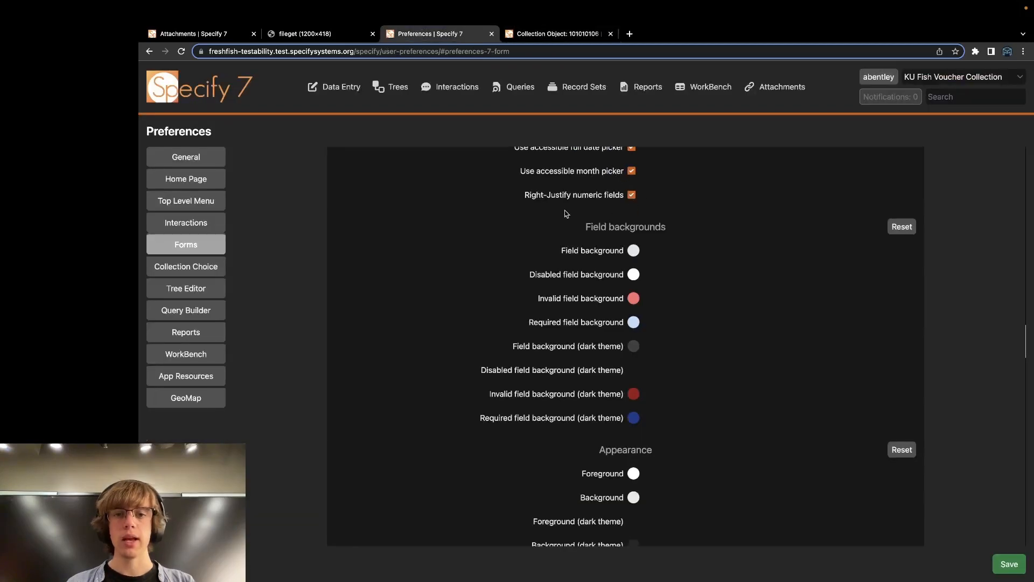
drag(515, 185, 629, 203)
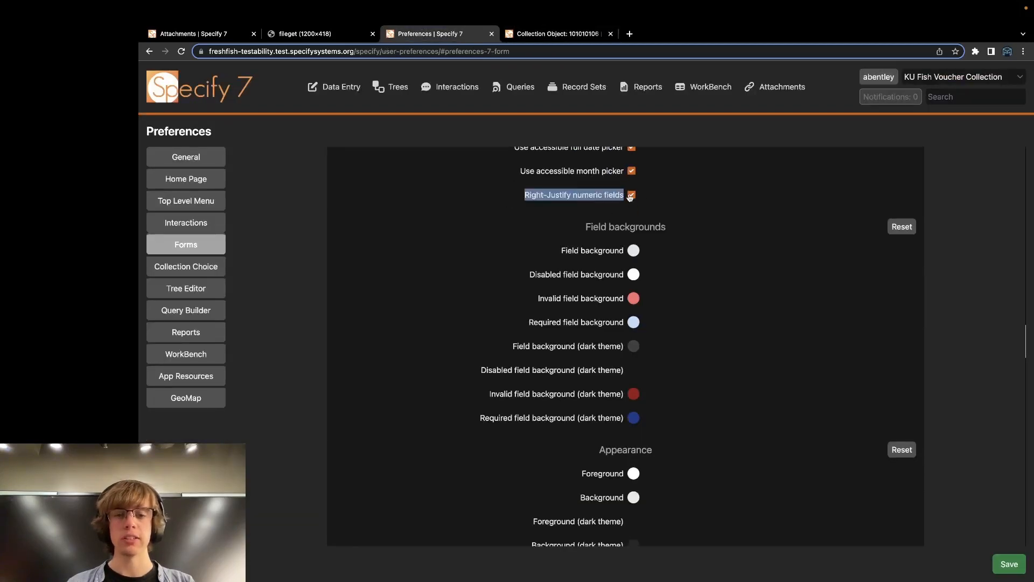
drag(519, 196, 566, 197)
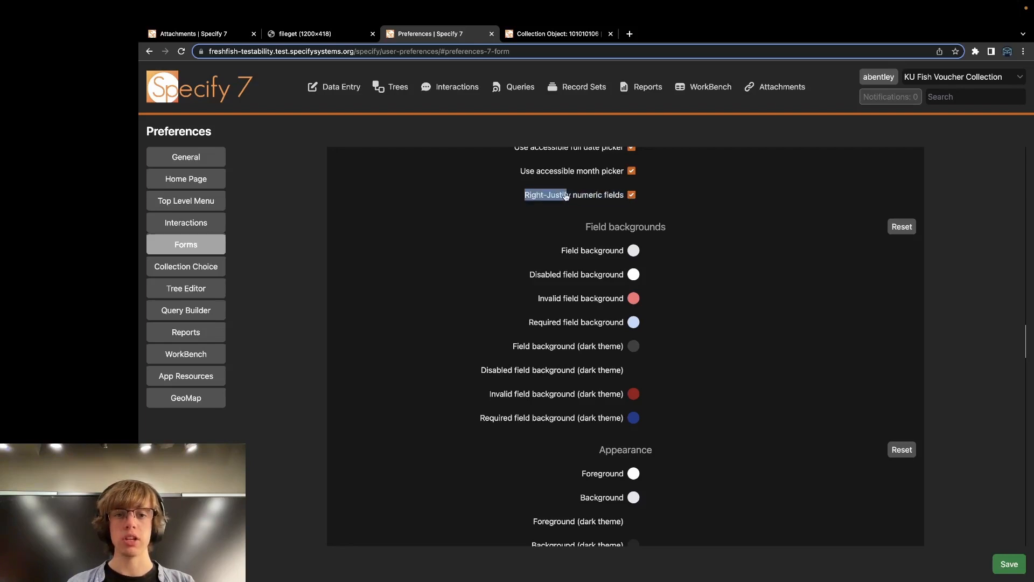
click(637, 209)
Locate the Query Combo Box preferences and compare them with the query fields on the Collection Object form.
scroll(1008, 315, down, 10)
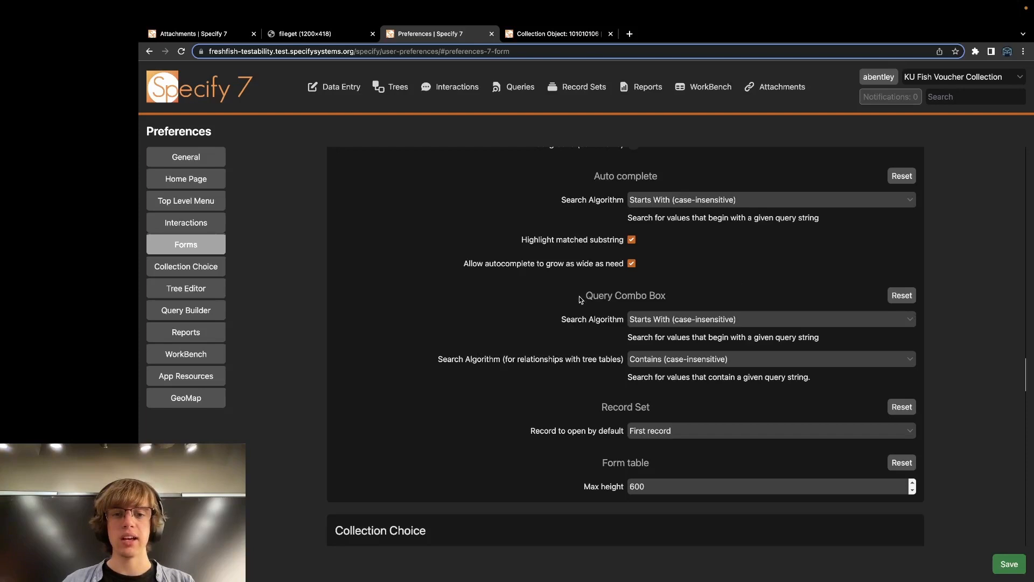
drag(577, 294, 667, 295)
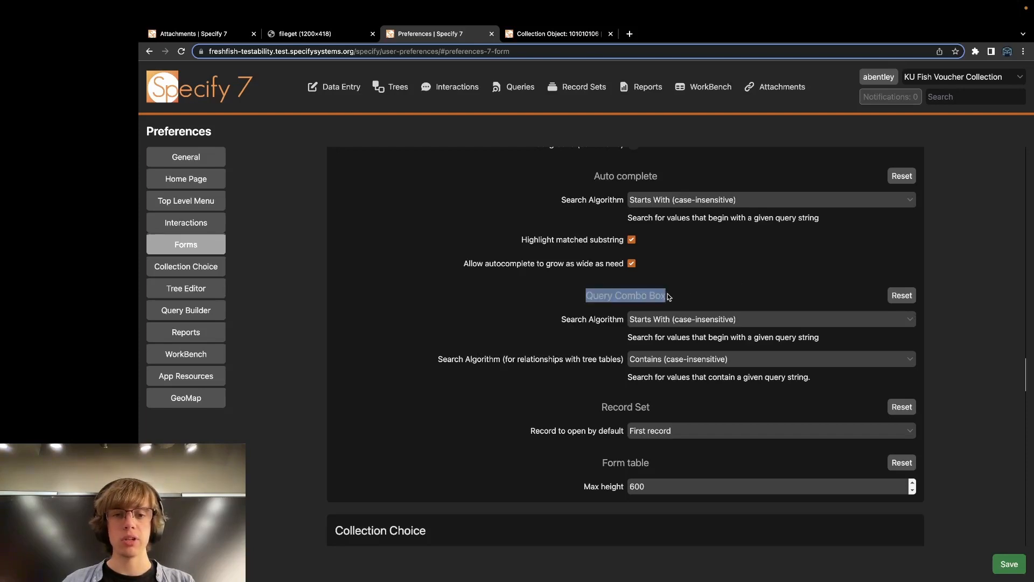
click(624, 287)
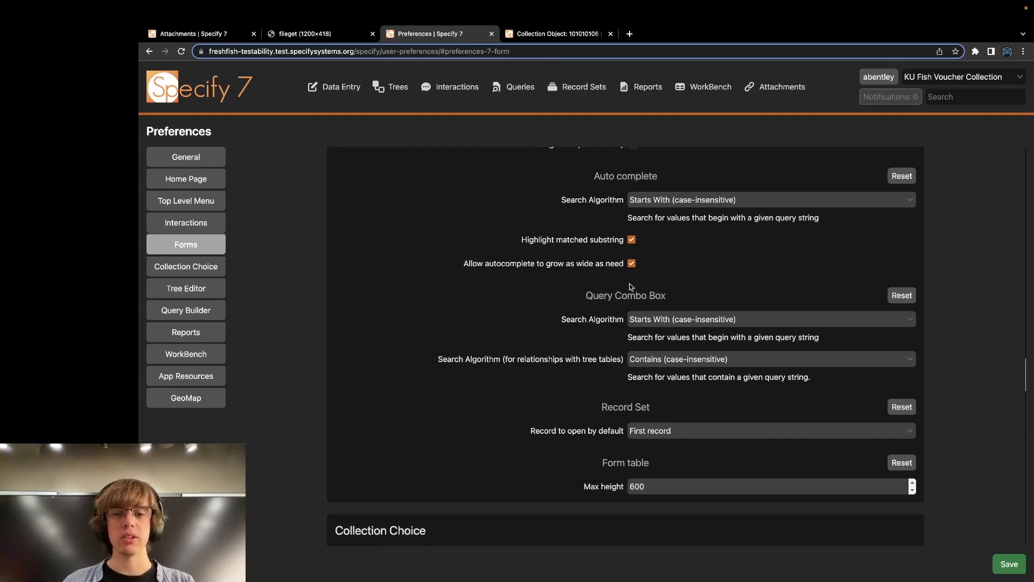
click(544, 34)
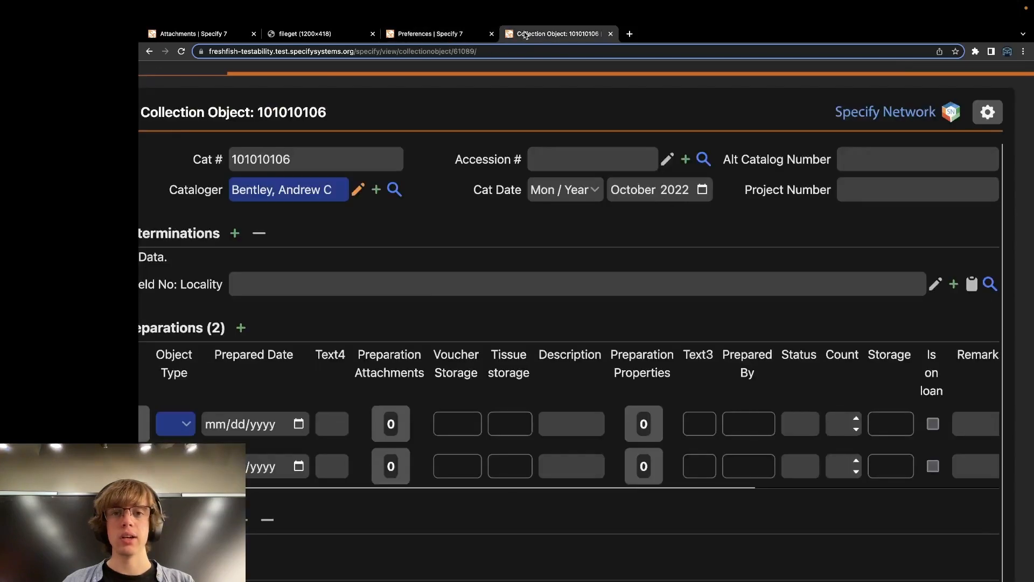
key(ctrl+shift+Tab)
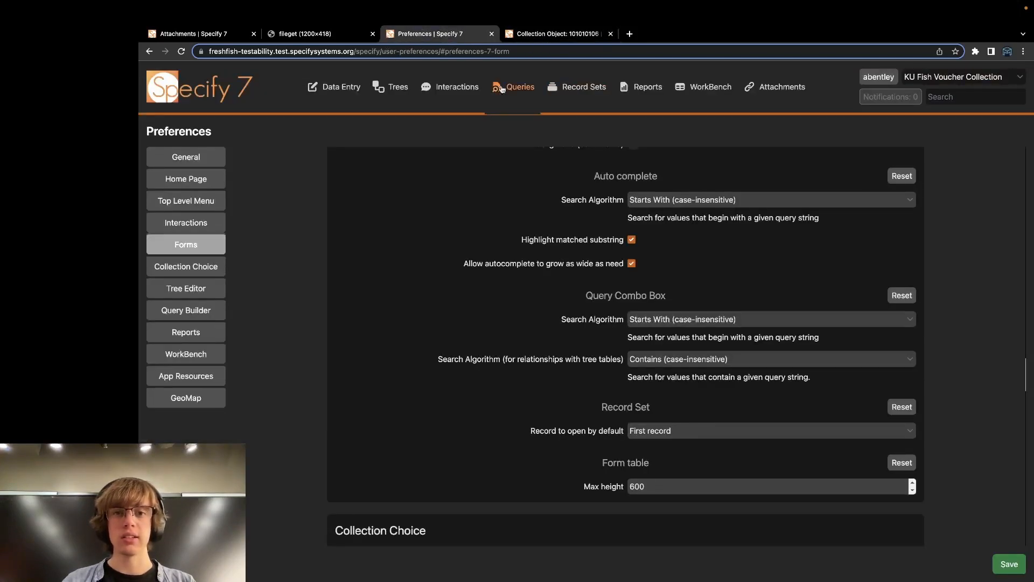
Look up accessions starting with 2020 in the Collection Object form's Accession # field.
click(525, 34)
key(BackSpace)
key(BackSpace)
key(BackSpace)
text(020)
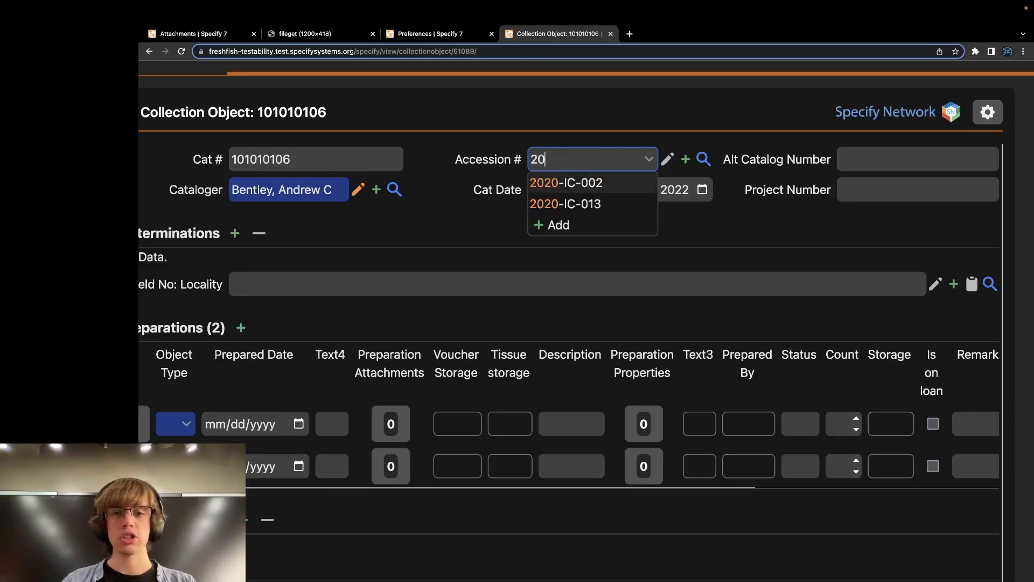
double_click(531, 160)
click(581, 162)
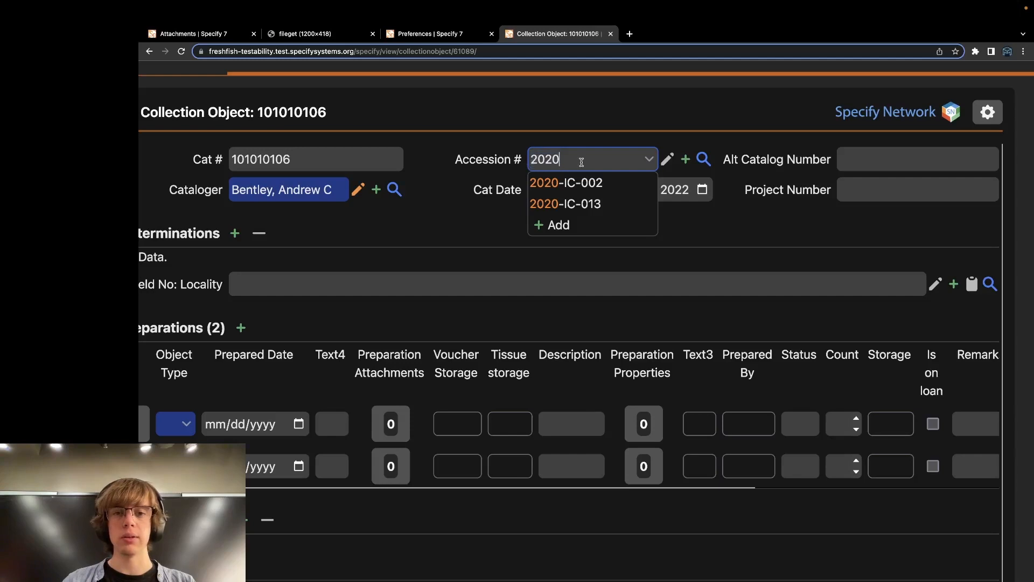
Replace the Accession # query with IC to test the search algorithm, and clear the field.
key(BackSpace)
key(BackSpace)
key(BackSpace)
key(BackSpace)
text(IC)
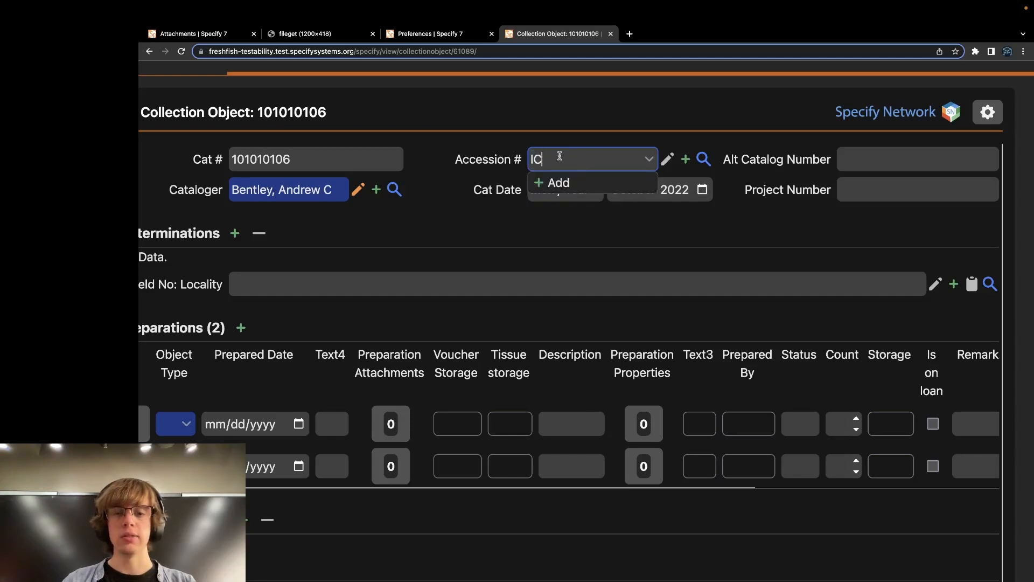
key(BackSpace)
key(BackSpace)
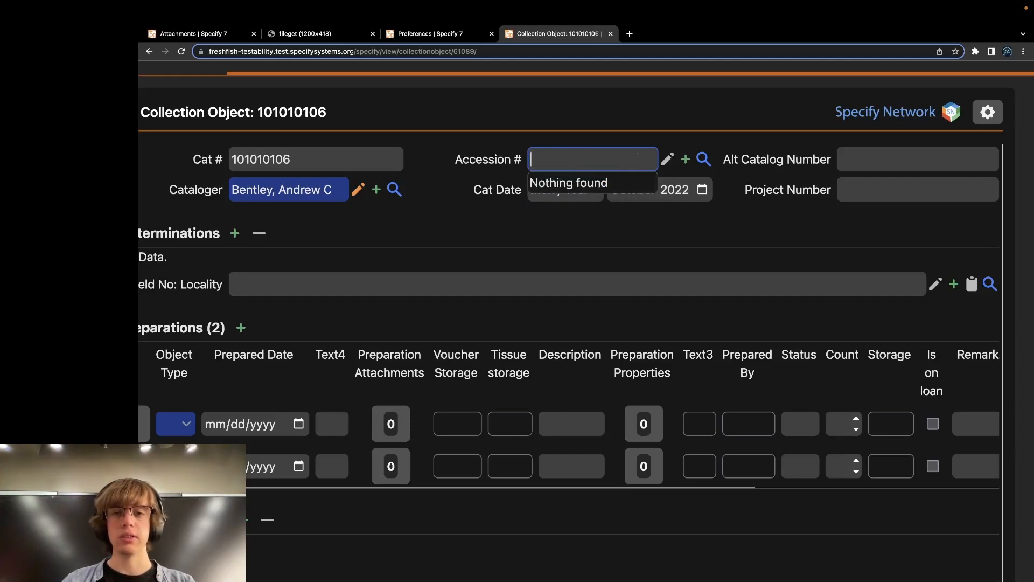
Review the Query Combo Box search algorithm choices, including those for relationships with tree tables, keeping the current selections.
key(ctrl+shift+Tab)
click(668, 319)
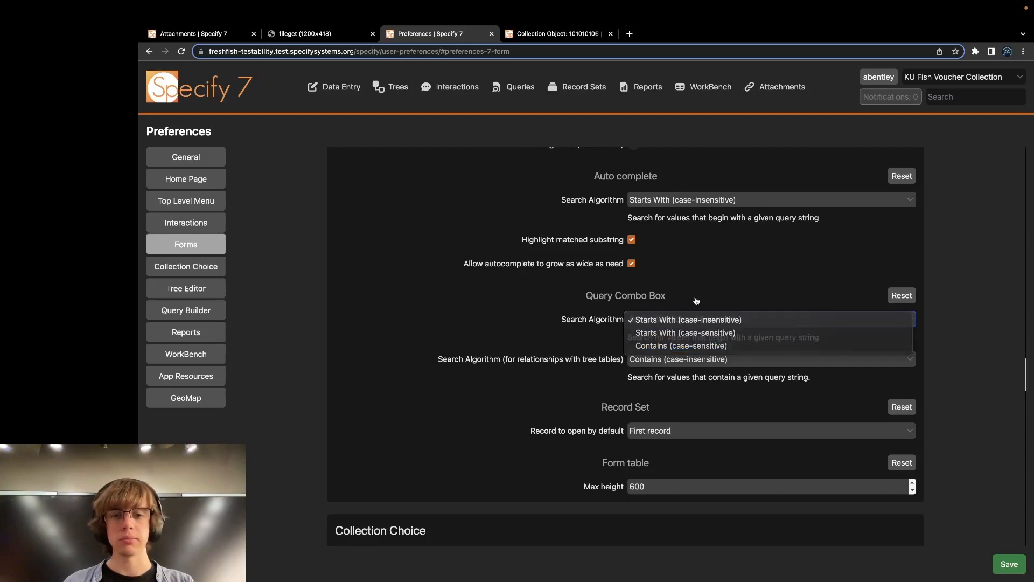
click(634, 360)
click(634, 361)
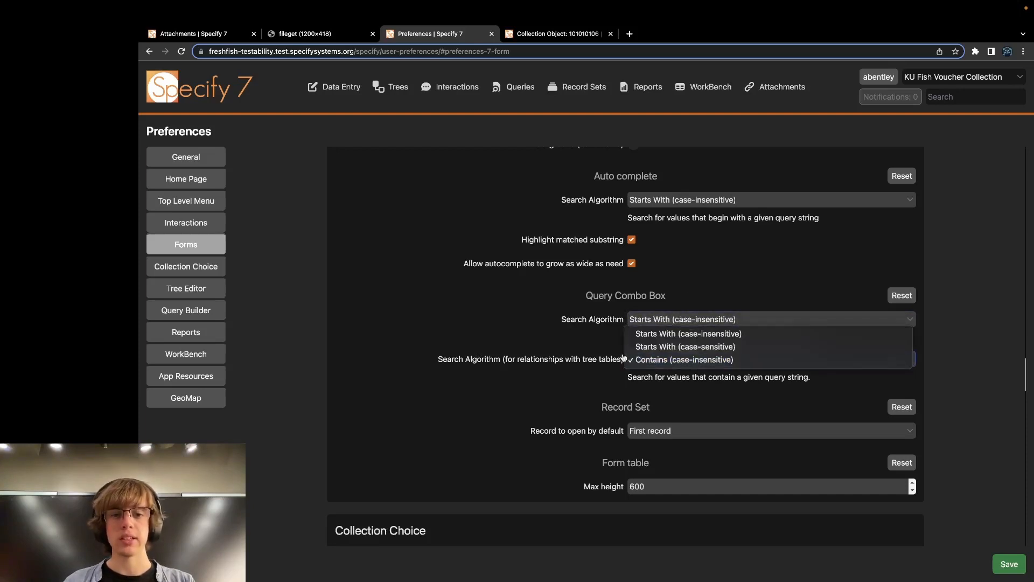
click(643, 369)
click(644, 366)
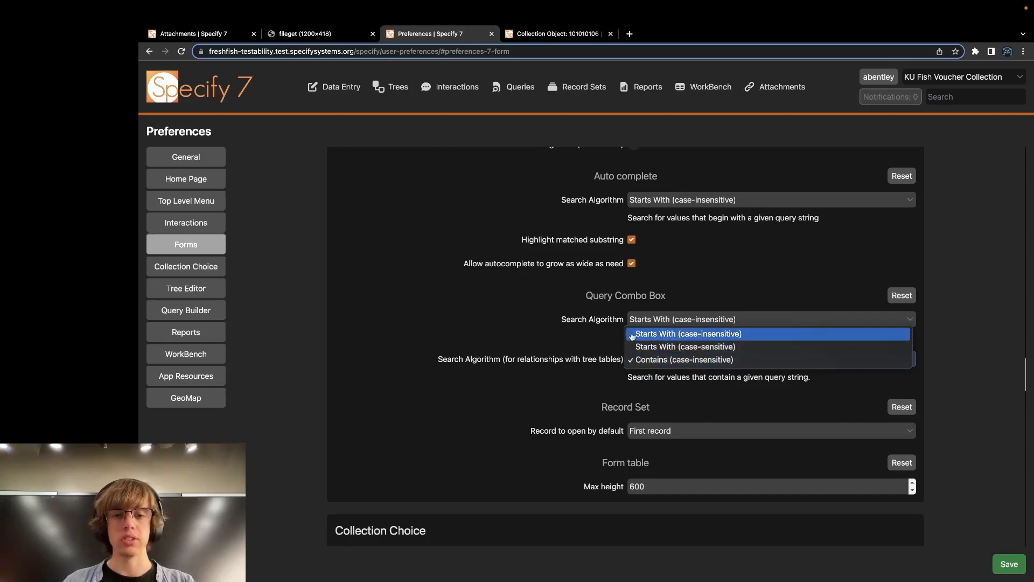
click(605, 384)
Look up 2020 in the Accession # field and compare the suggestions with the Highlight matched substring preference.
click(548, 34)
text(2020)
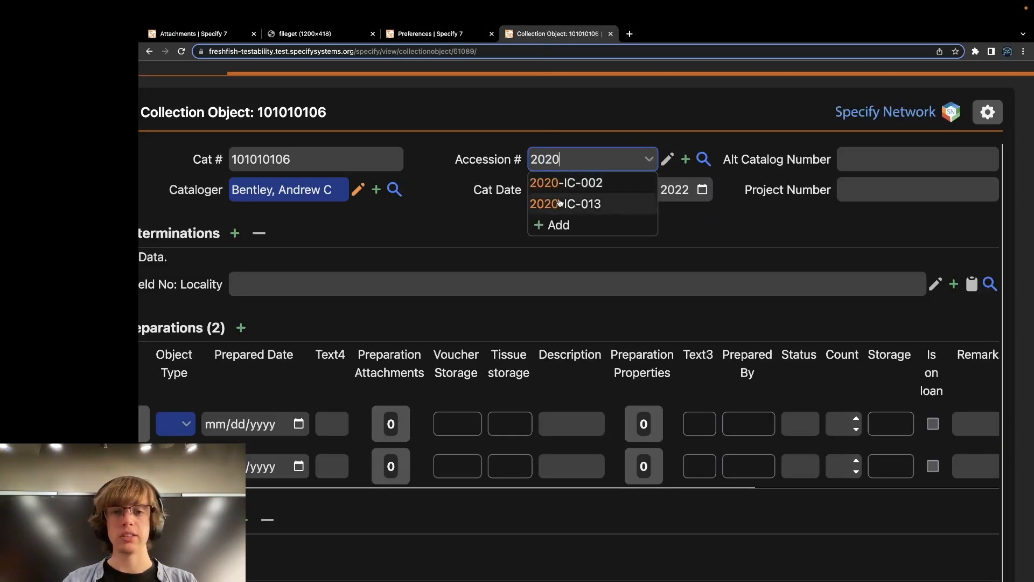
key(ctrl+shift+Tab)
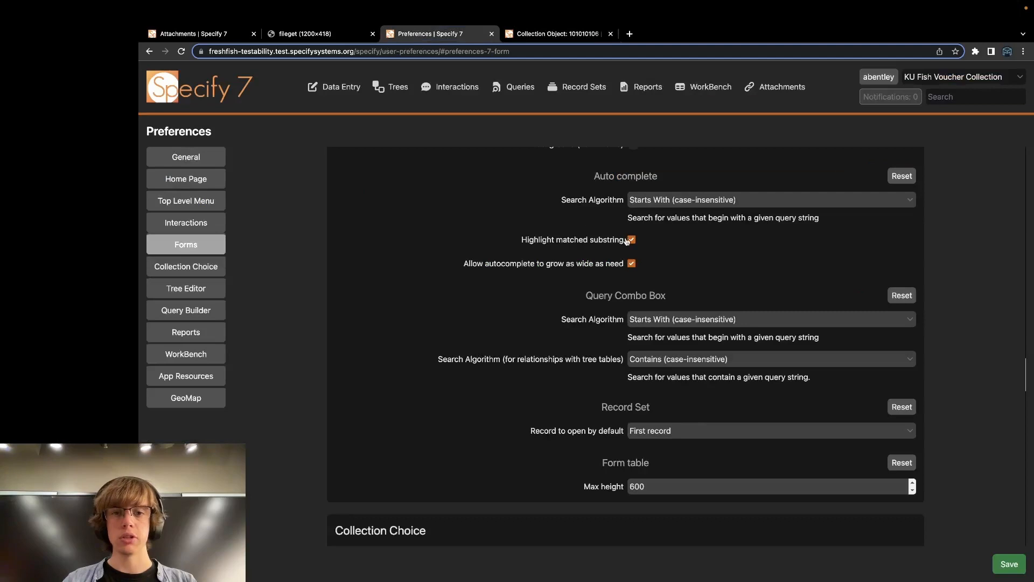
key(ctrl+Tab)
key(ctrl+shift+Tab)
Review the First record and Last record choices for the Record Set's default record to open.
scroll(548, 277, down, 5)
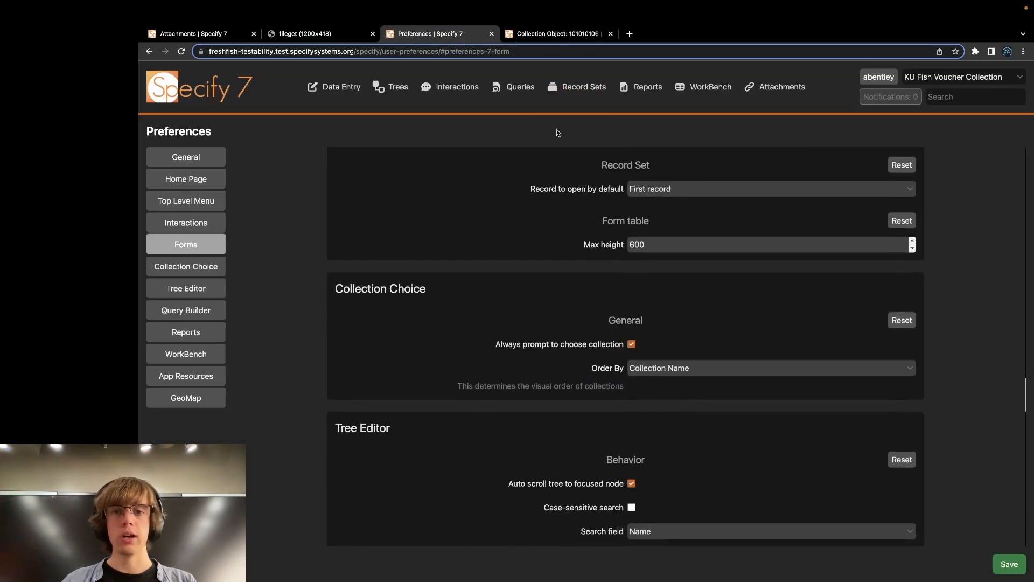
click(646, 188)
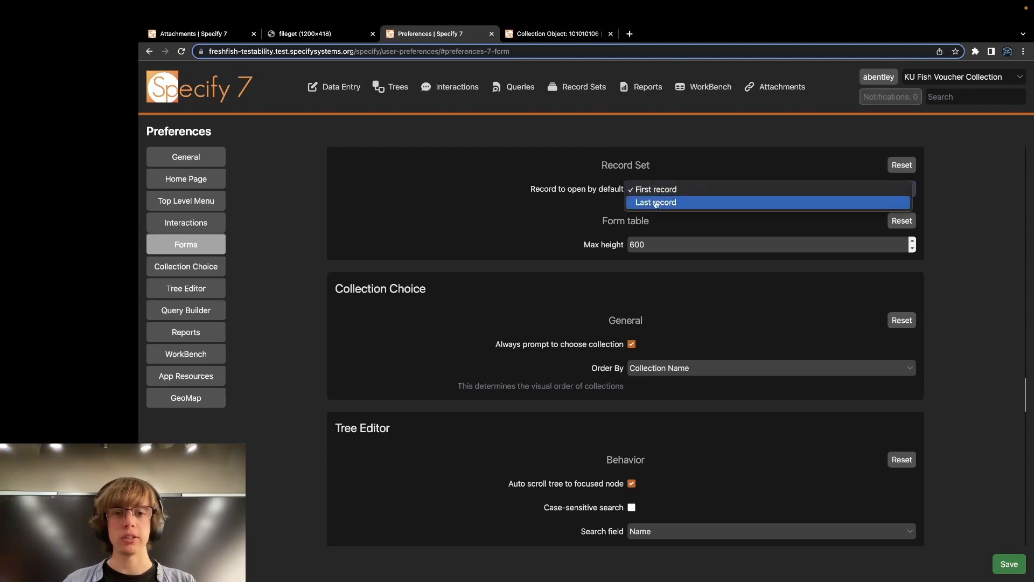
click(617, 207)
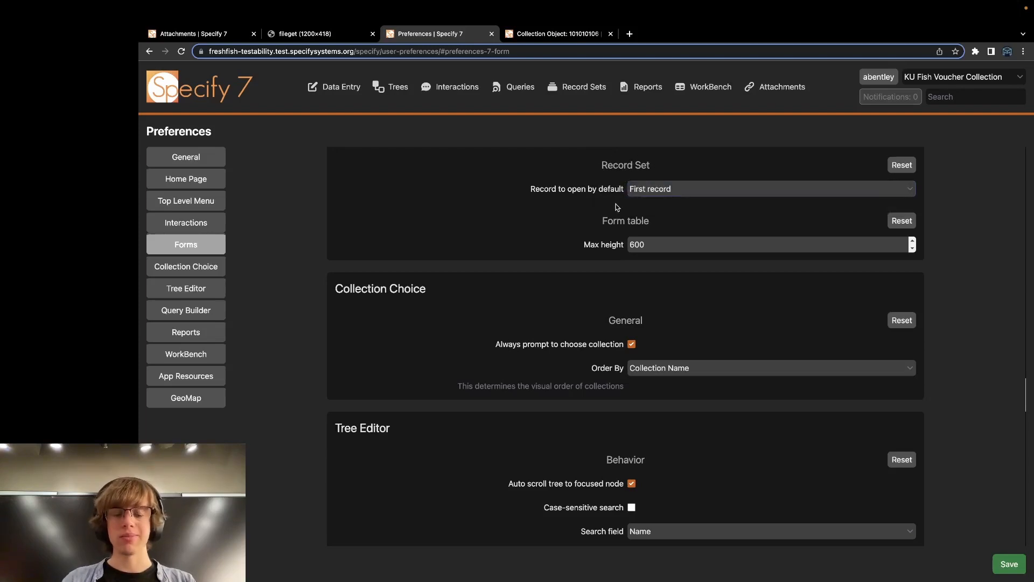
click(656, 192)
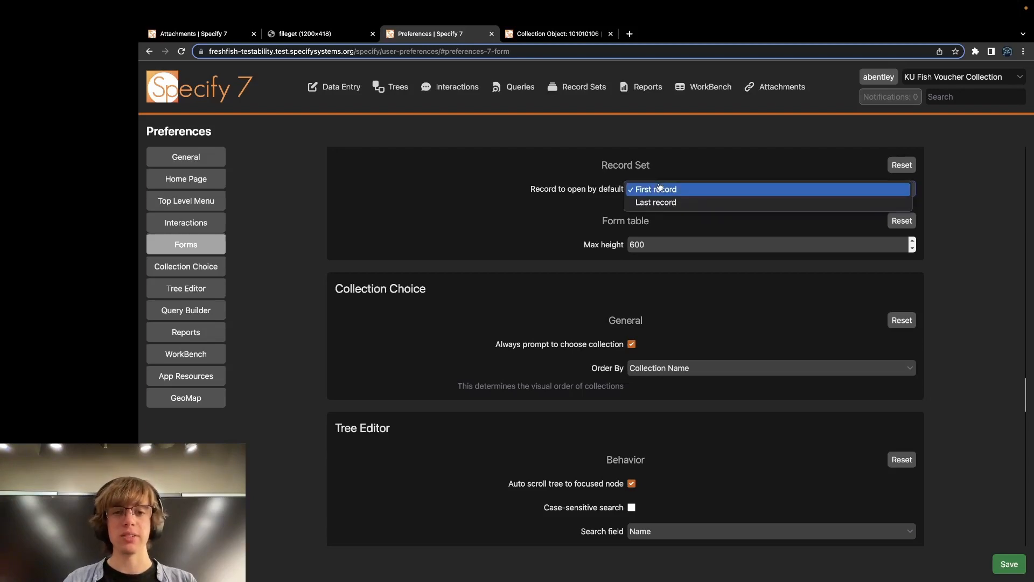
click(595, 208)
Examine the Collection Choice preferences and the list of collections available to switch to.
scroll(464, 186, down, 3)
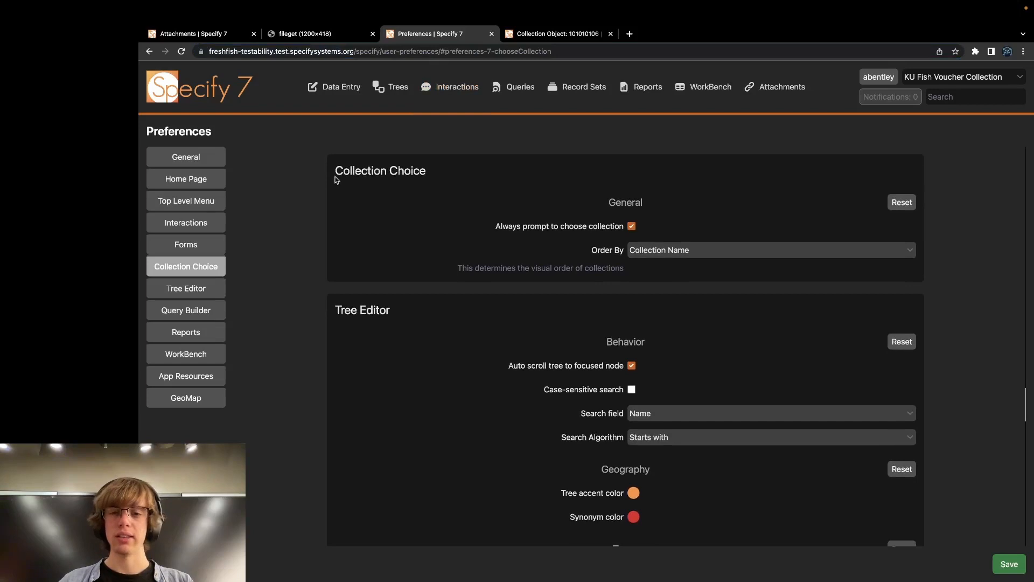
drag(338, 171, 448, 173)
click(467, 170)
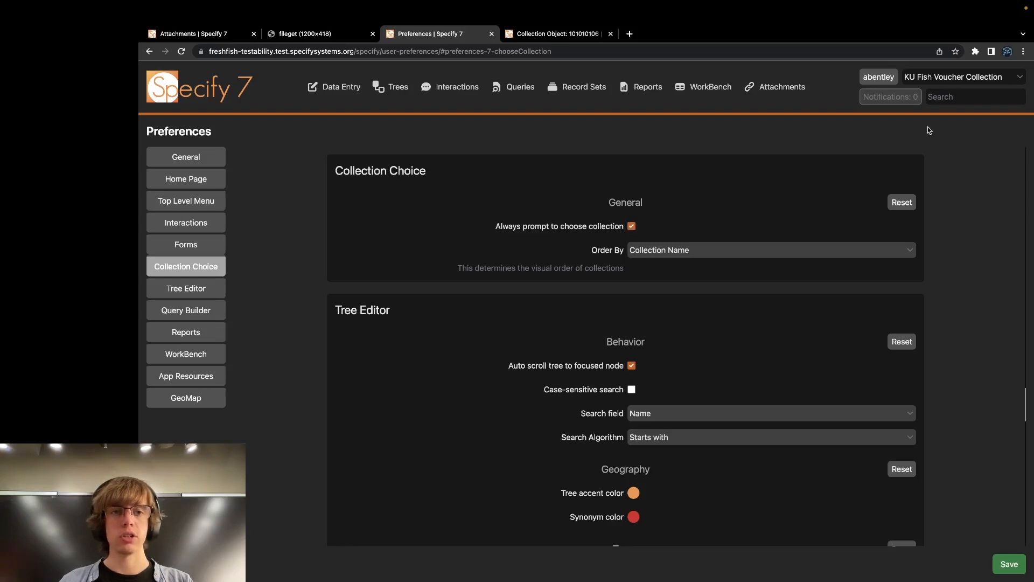
click(942, 81)
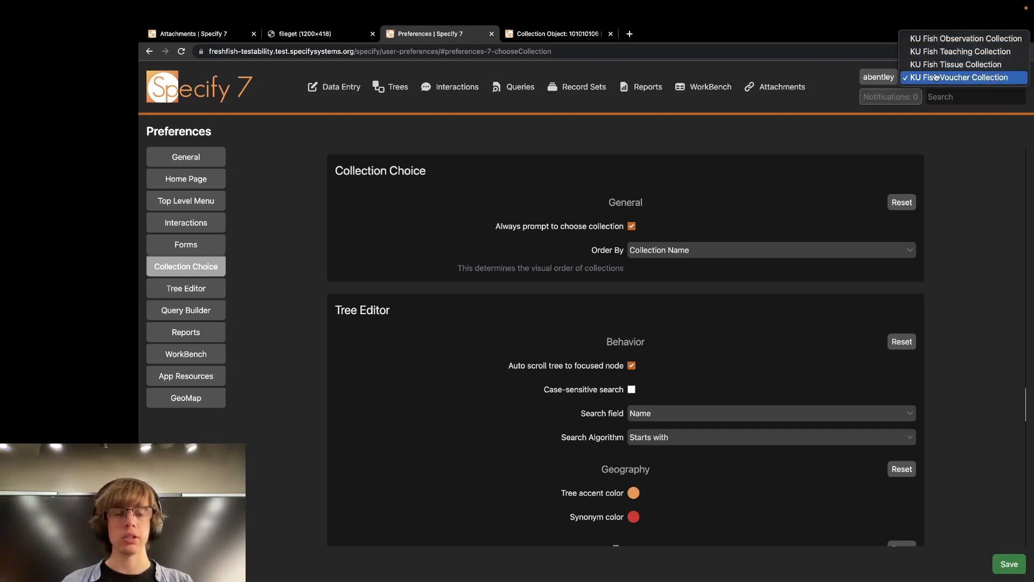
click(941, 214)
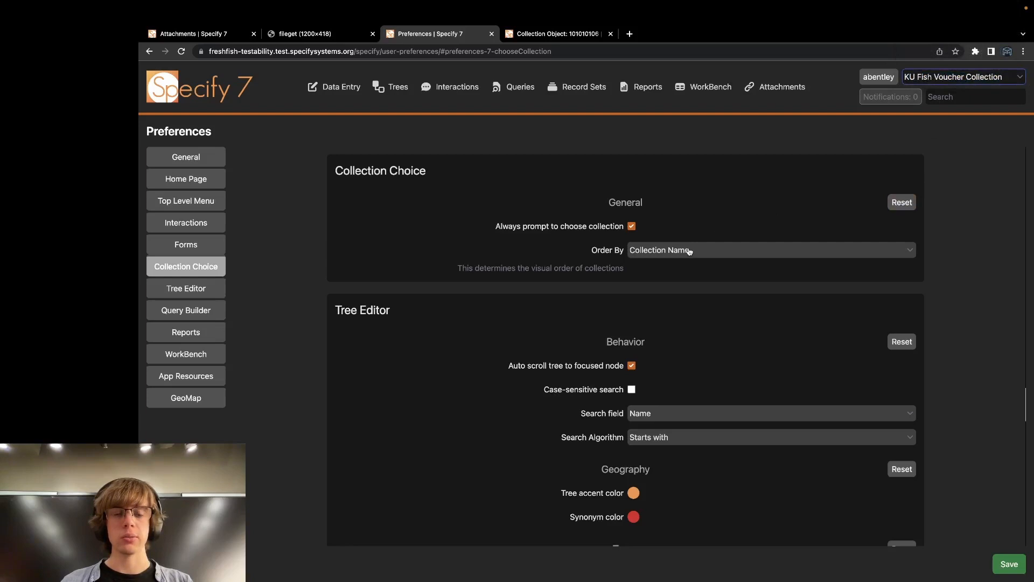
Compare the order of the collections in the collection switcher with the Collection Choice Order By preference.
click(928, 77)
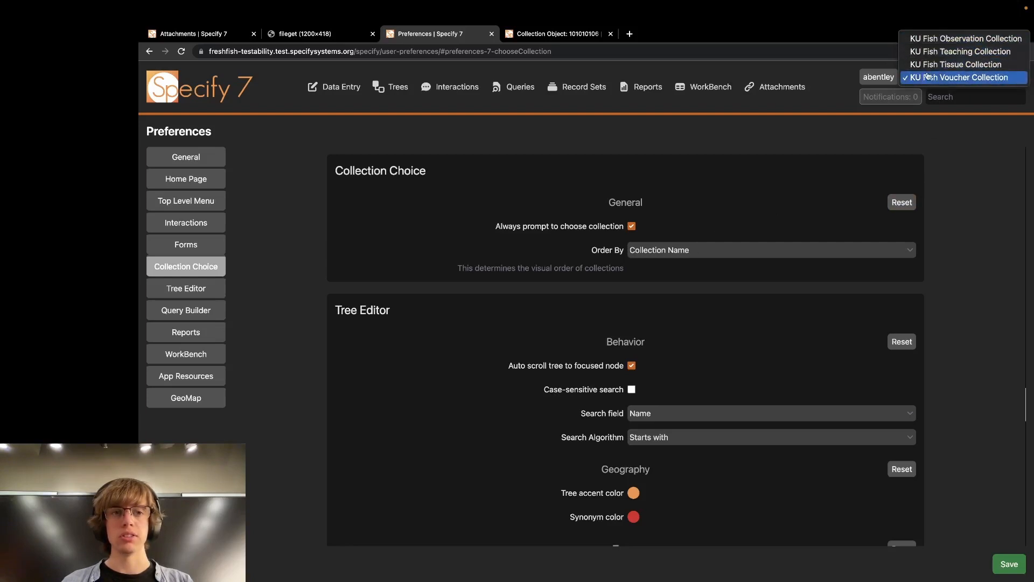
click(784, 251)
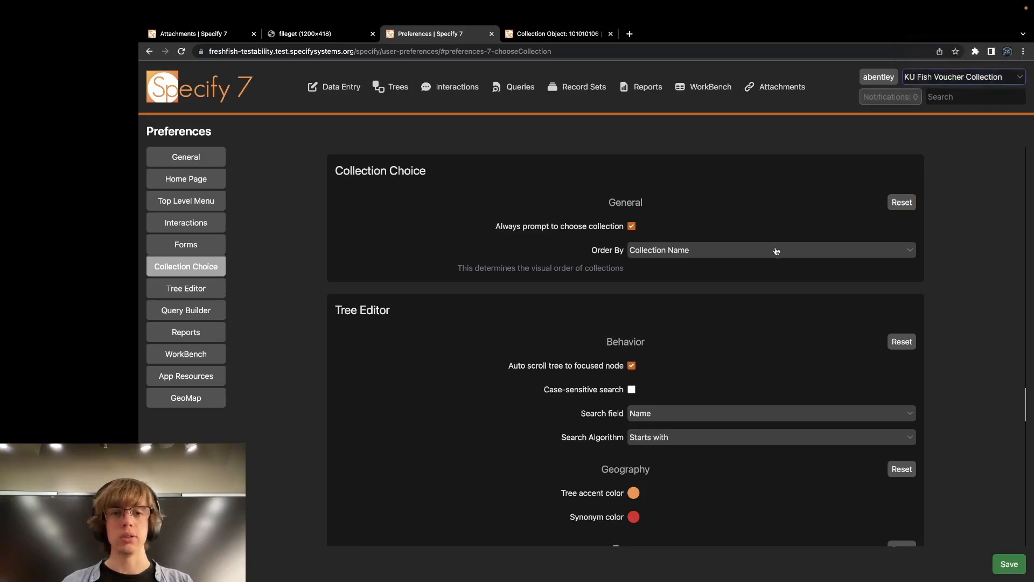
click(784, 250)
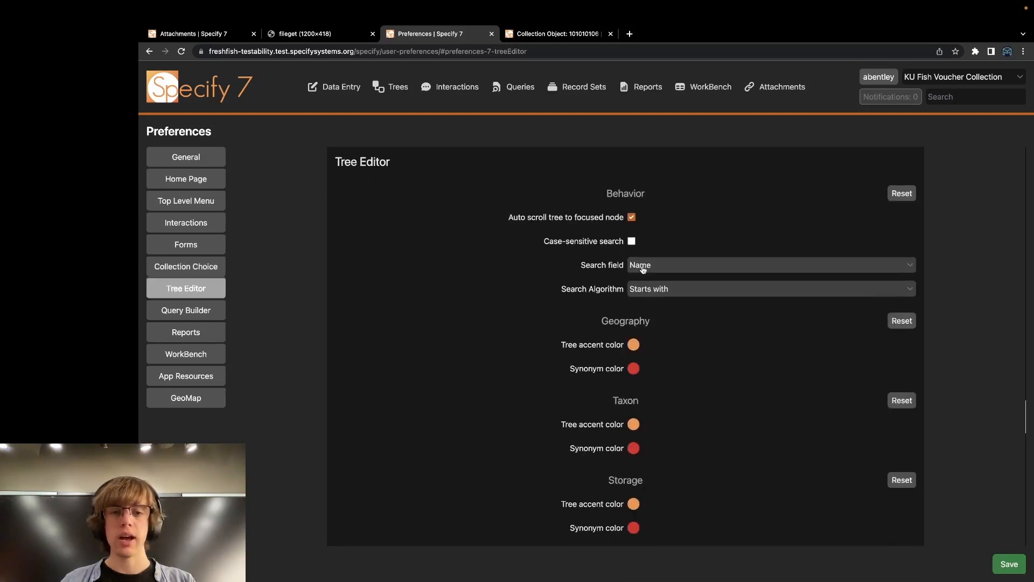
Review the Tree Editor's Search field and Search Algorithm choices, keeping Name and Starts with.
click(643, 266)
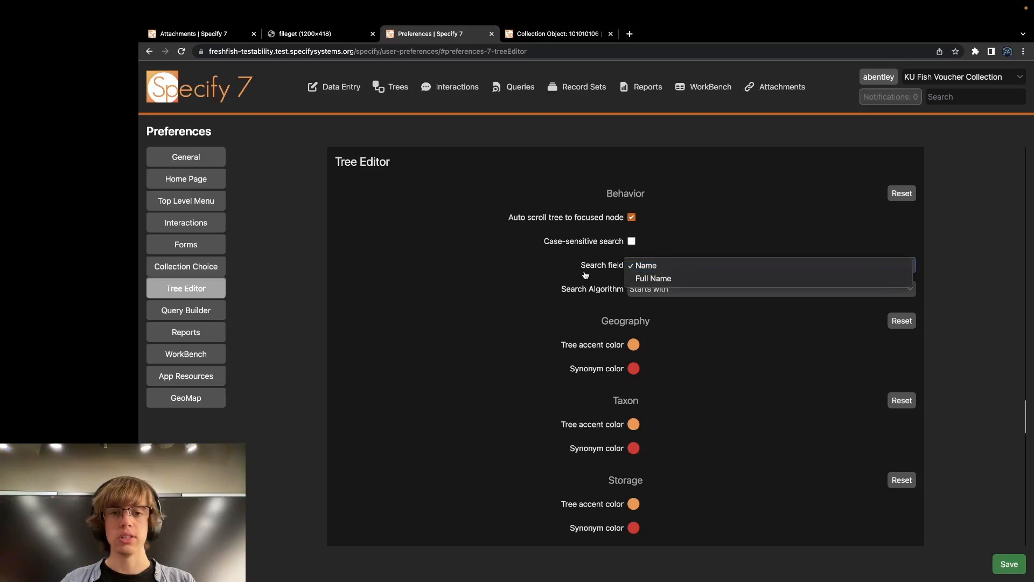
click(620, 272)
click(645, 273)
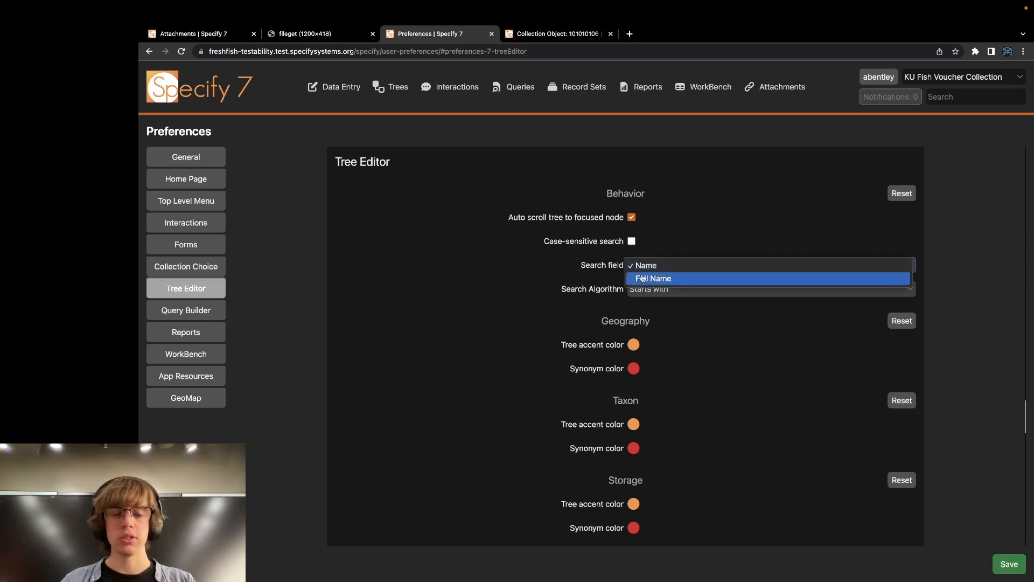
click(621, 285)
click(630, 289)
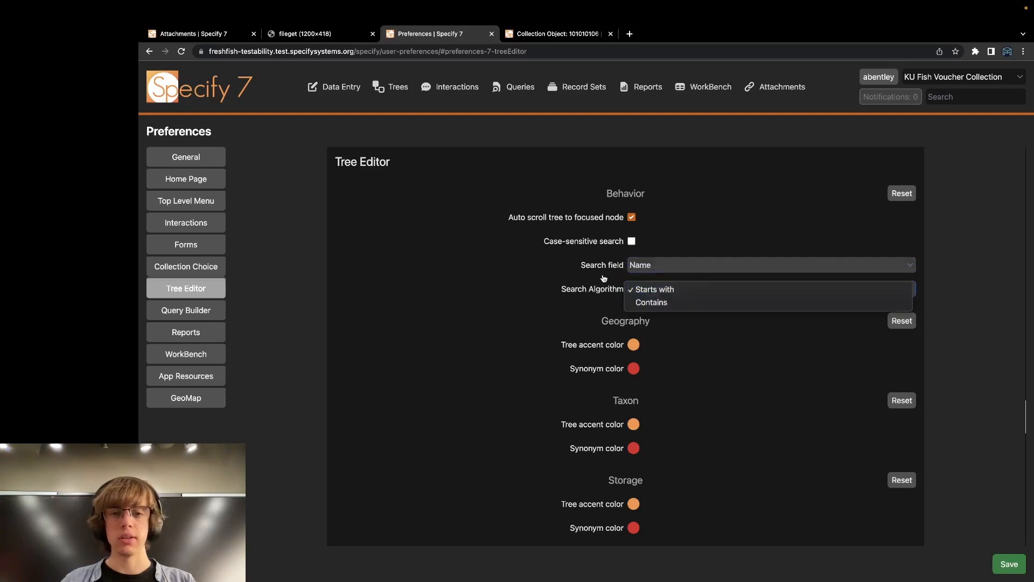
click(614, 307)
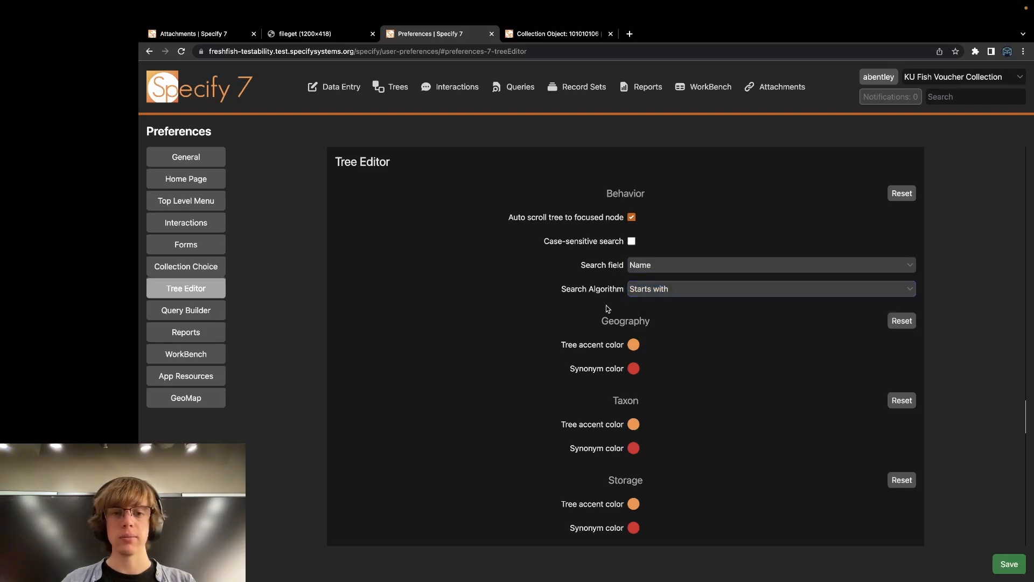
Find the Tree Editor's Geography color preferences and open the Default Geography Definition tree alongside them.
scroll(606, 305, down, 1)
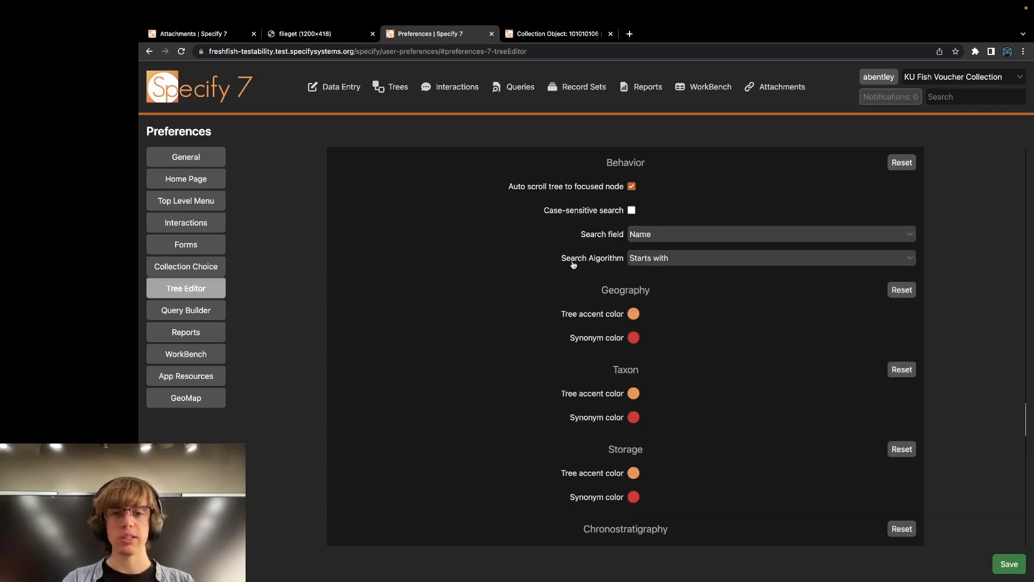
scroll(590, 273, down, 4)
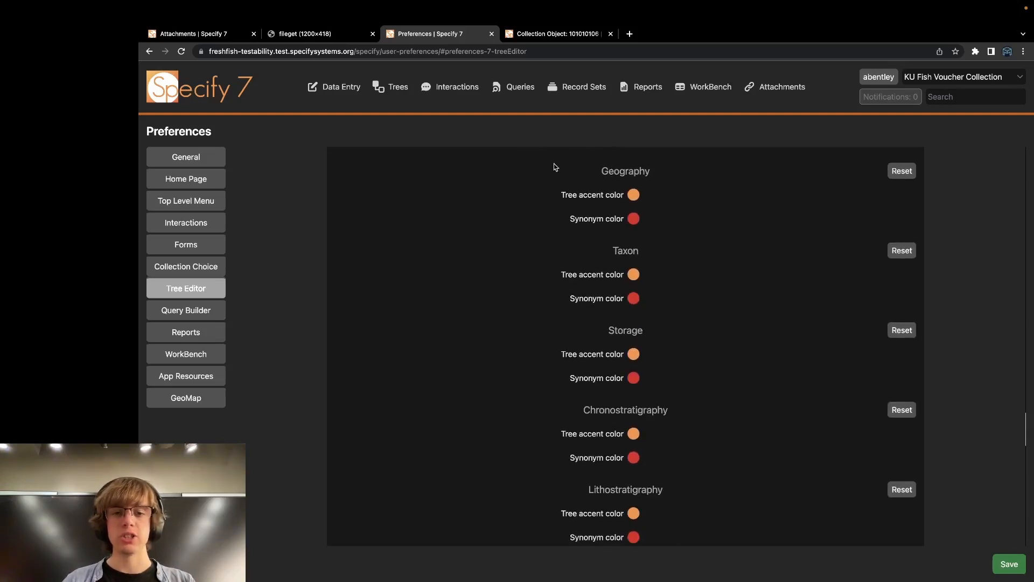
click(571, 34)
click(398, 88)
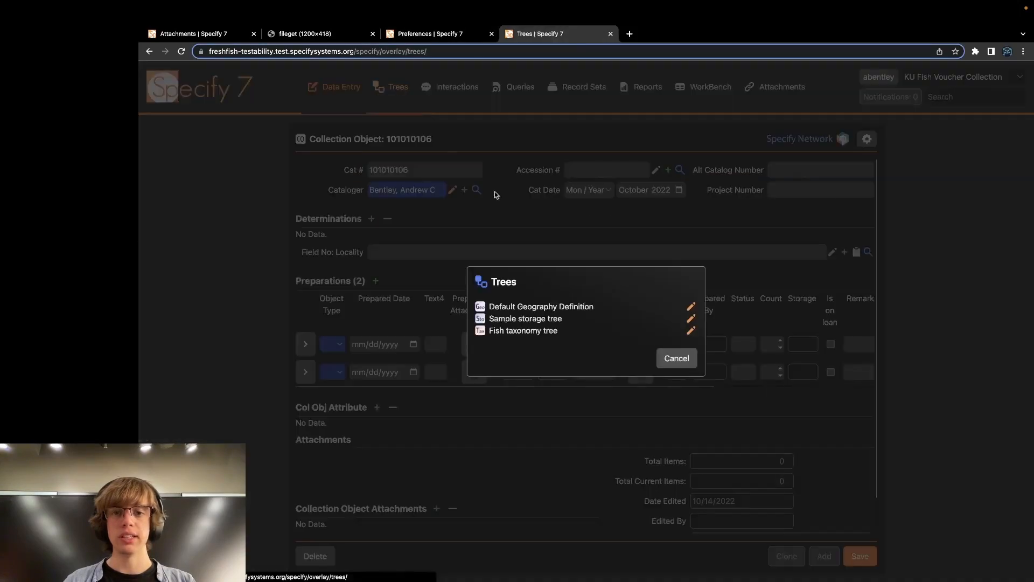
click(538, 310)
click(678, 347)
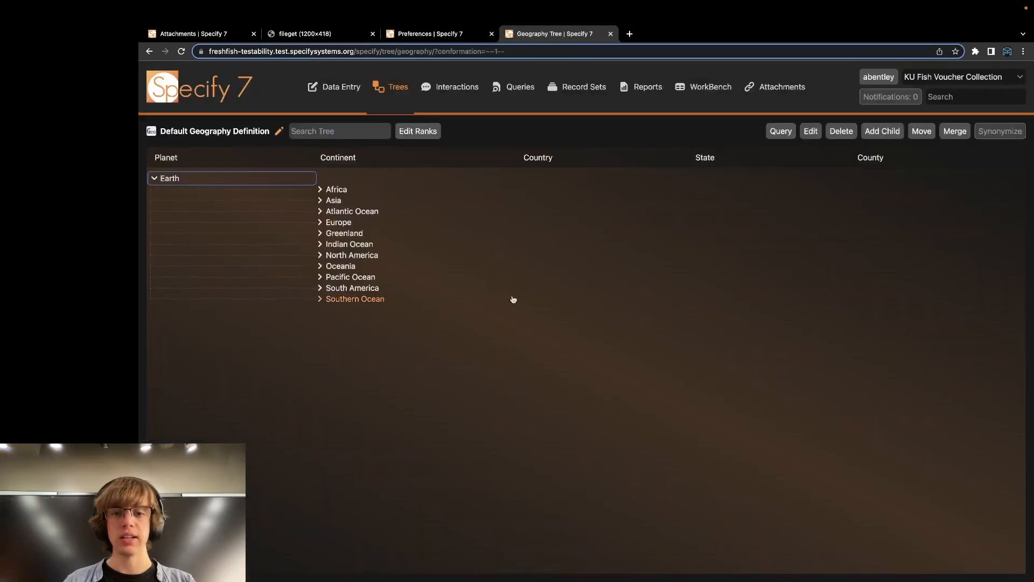
Set the Geography tree accent color to blue, RGB 81, 69, 247, in the Tree Editor preferences.
click(427, 35)
click(634, 195)
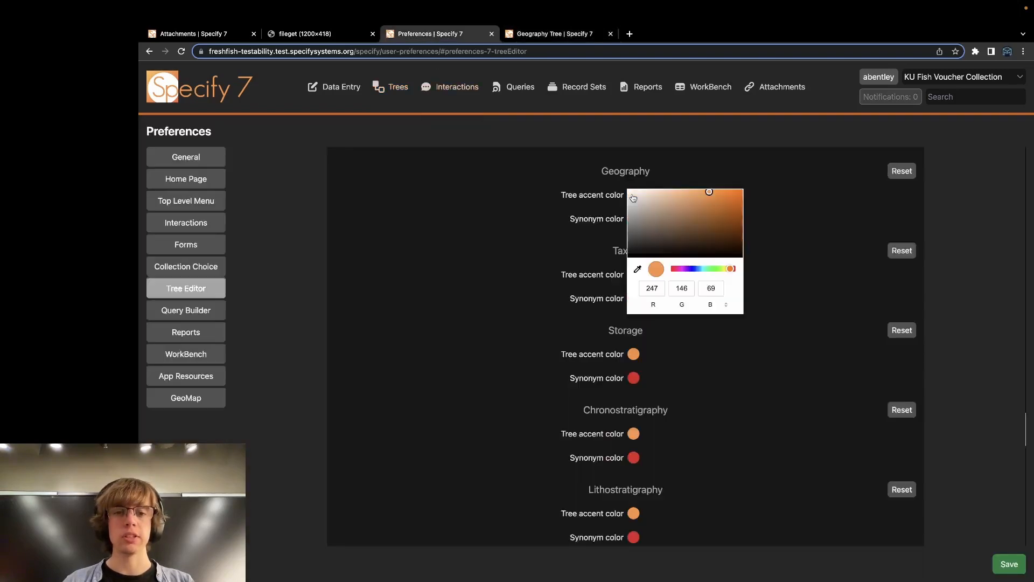
drag(695, 269, 693, 271)
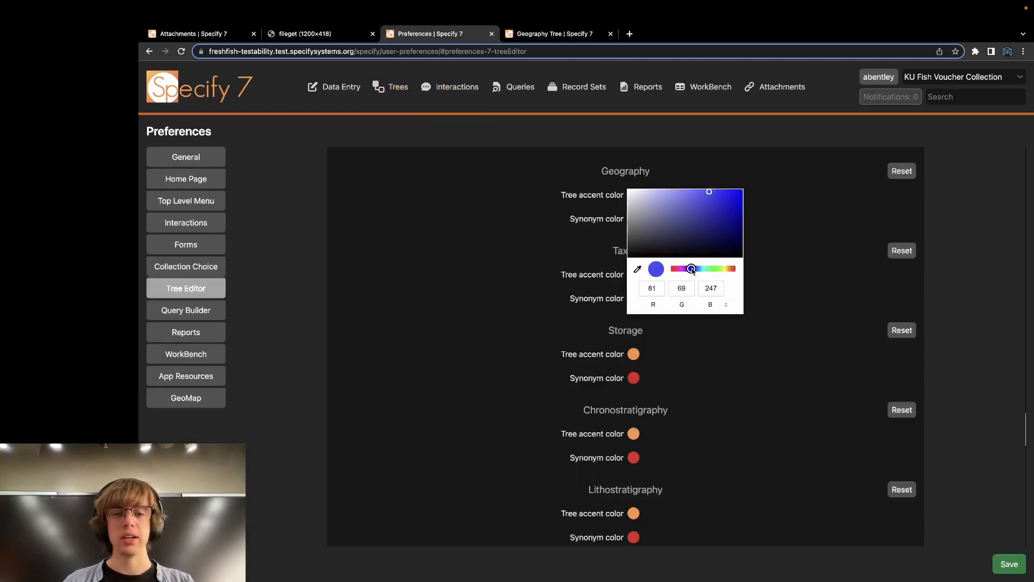
click(747, 160)
Set the Taxon tree accent color to mint green, RGB 69, 247, 170, and check the Geography tree's accent color.
click(635, 276)
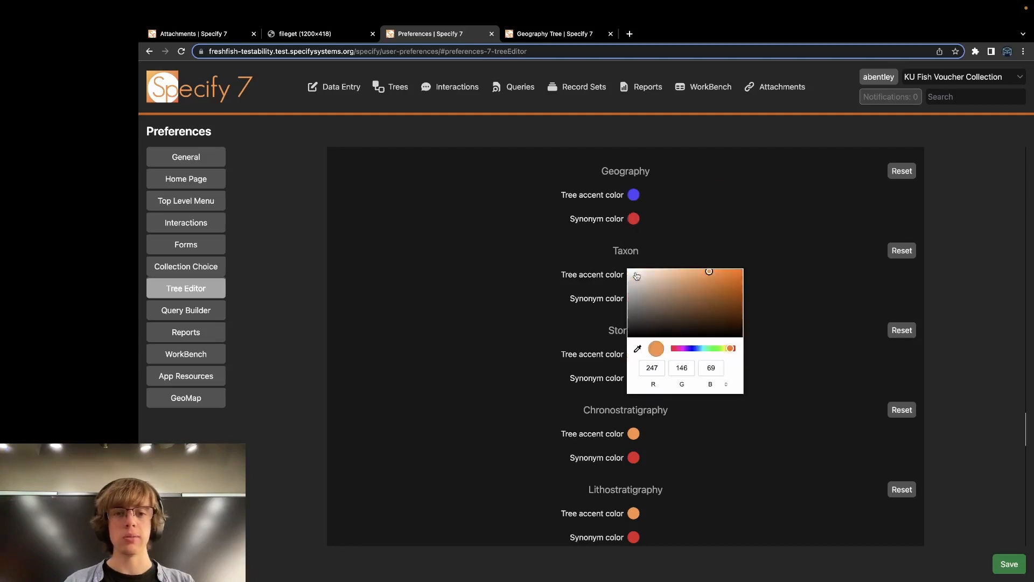
drag(706, 348, 709, 347)
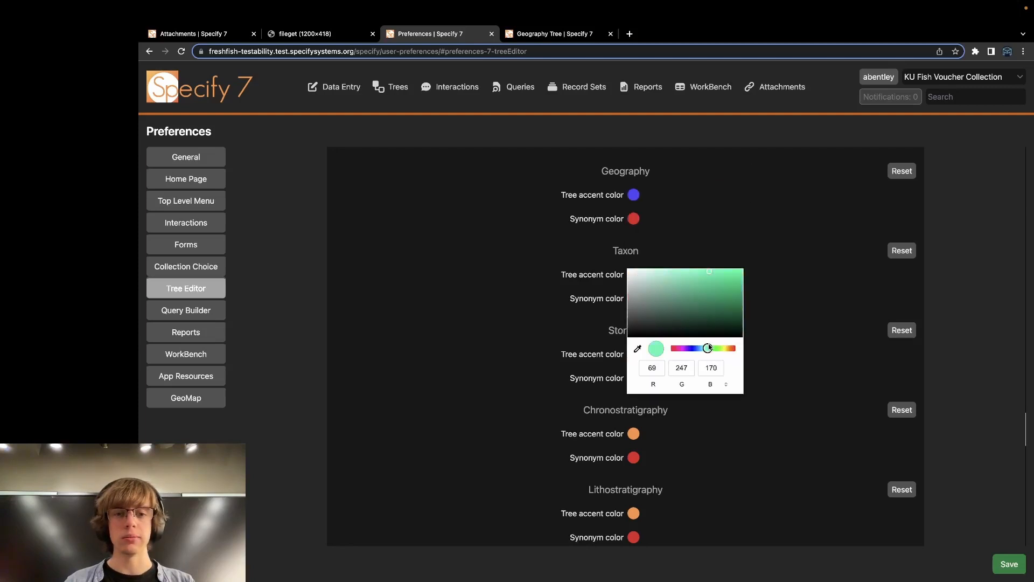
click(712, 191)
key(ctrl+Tab)
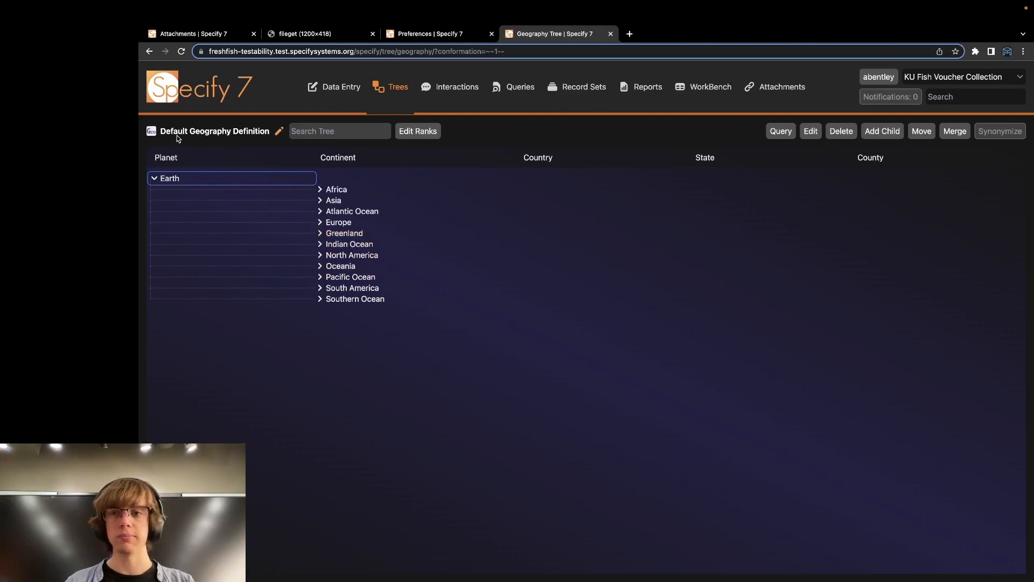
Examine the Query Builder preferences No restrictions mode and Show tables without "Read" access, including the data loss warning.
key(ctrl+shift+Tab)
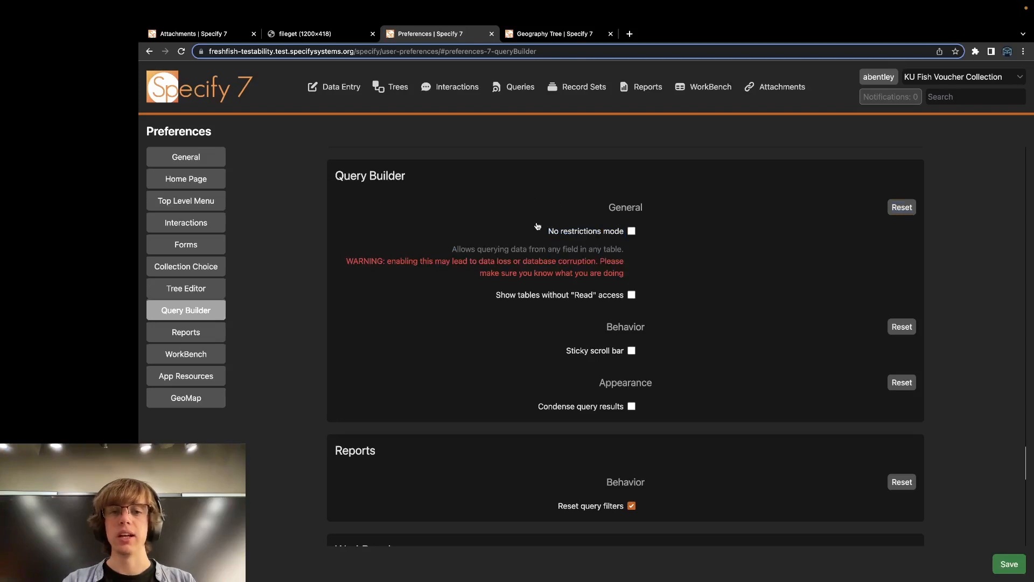
drag(537, 227, 642, 277)
click(638, 270)
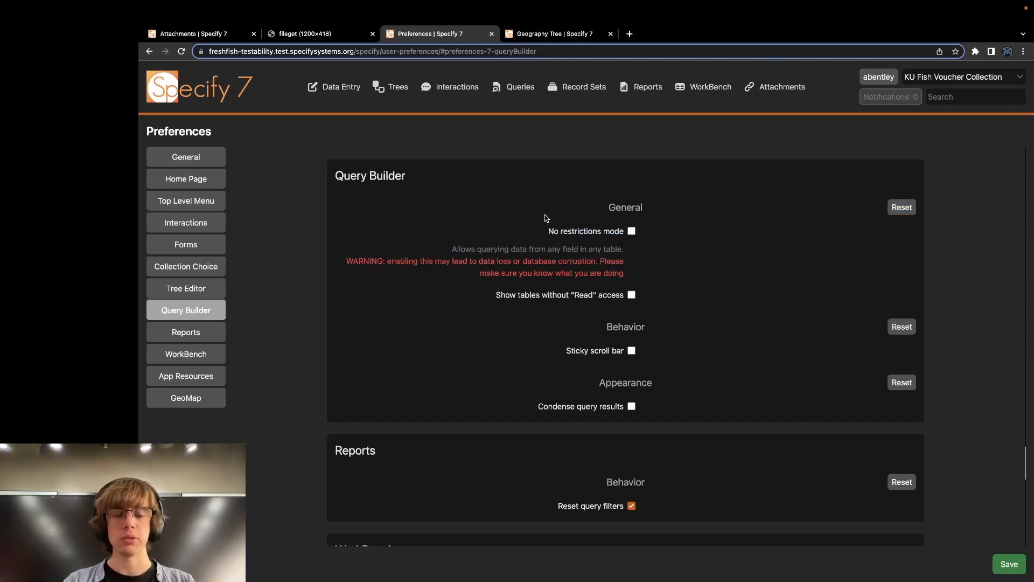
drag(545, 218, 598, 232)
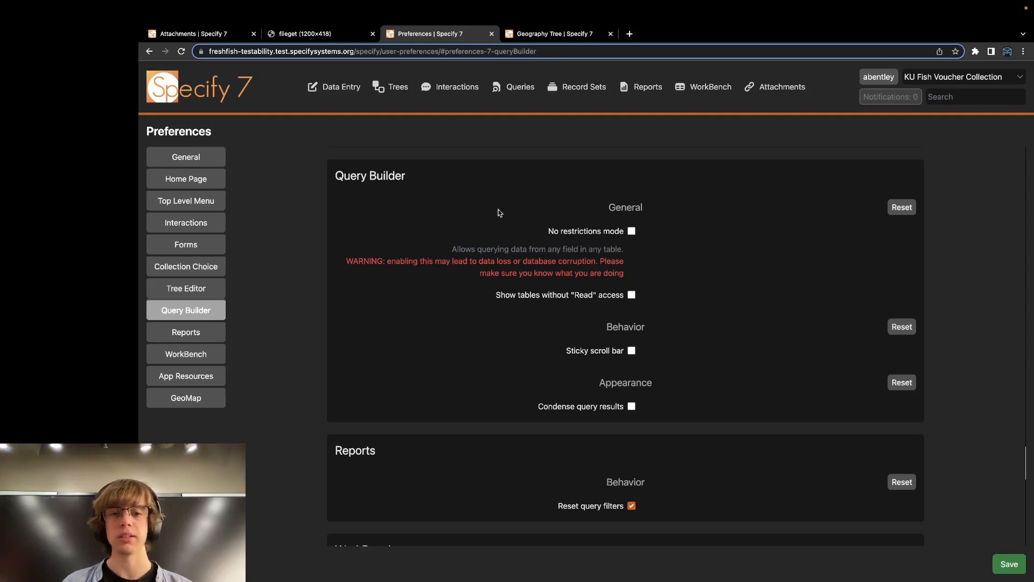
click(468, 178)
drag(334, 176, 398, 176)
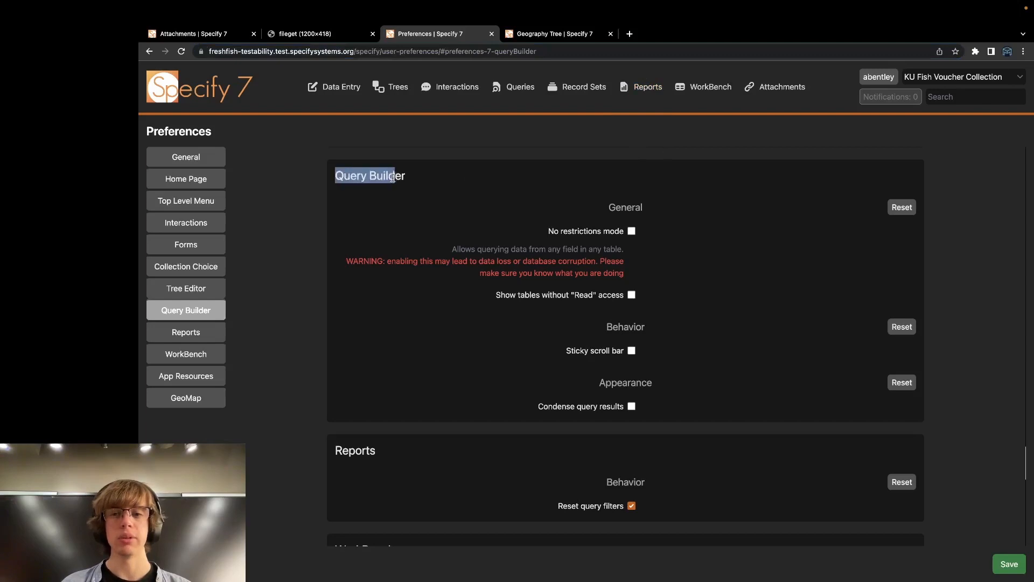
click(439, 184)
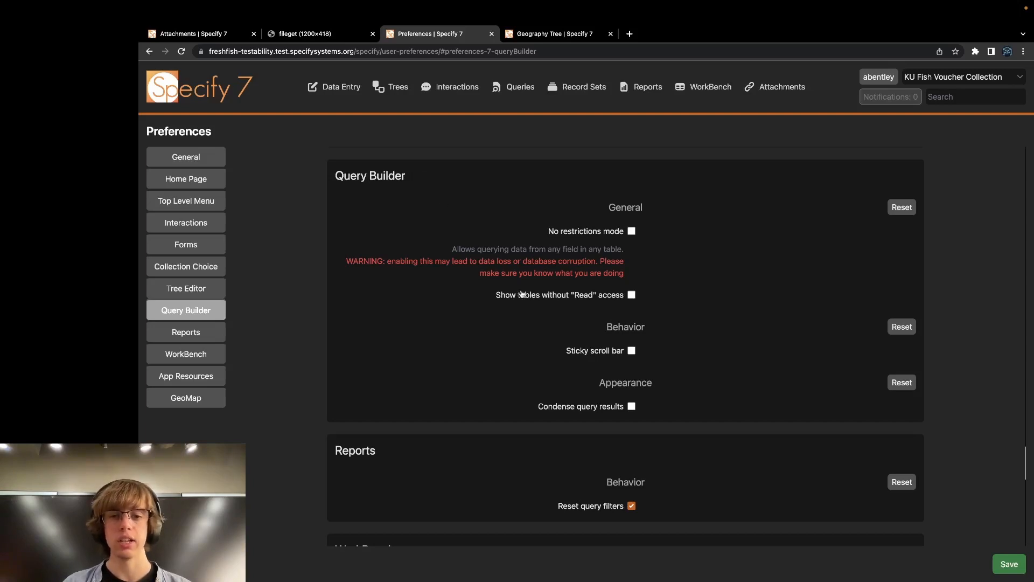
drag(491, 288, 631, 297)
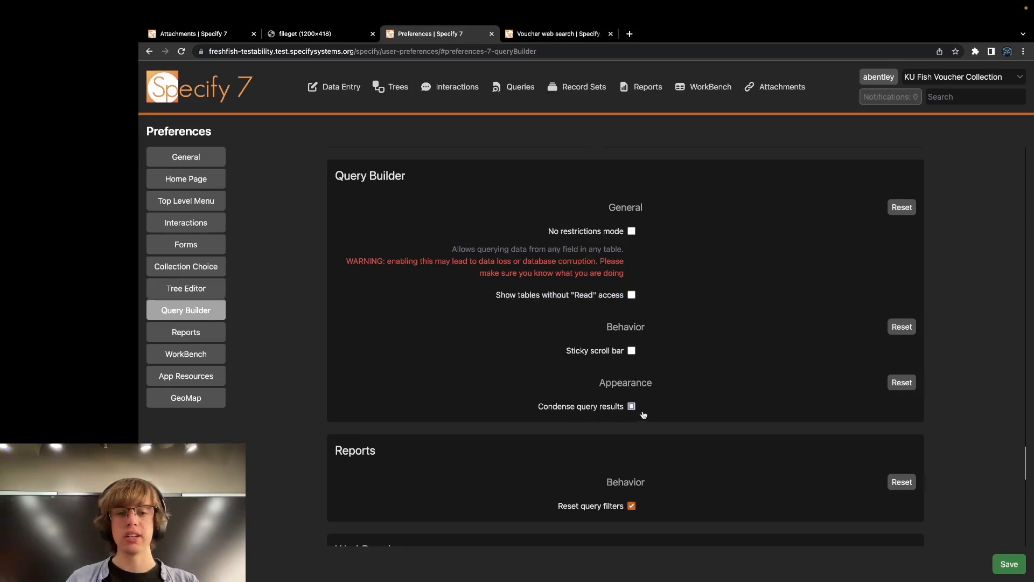
Enable Condense query results and compare the Voucher web search results before and after the change.
click(555, 31)
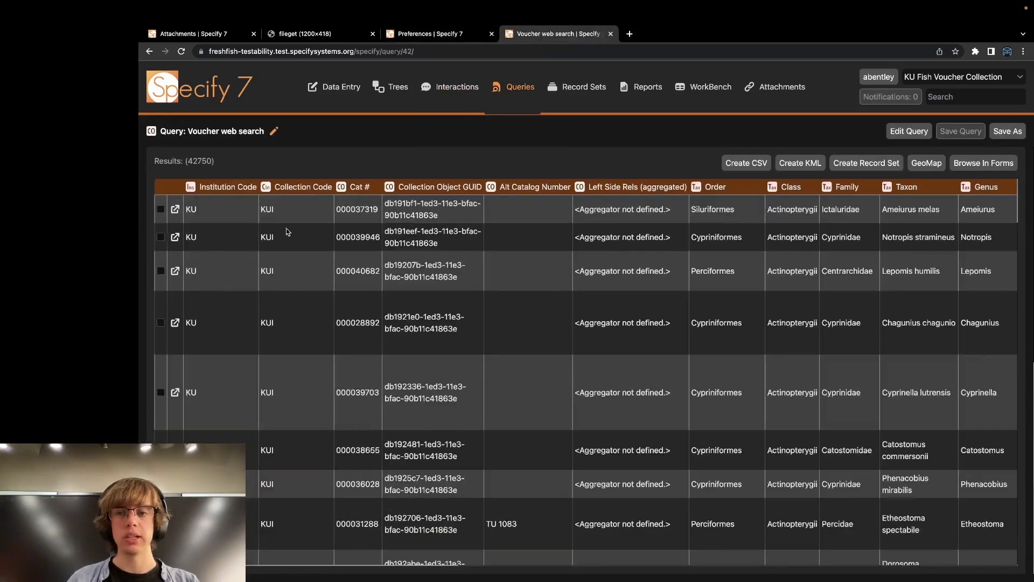
click(436, 41)
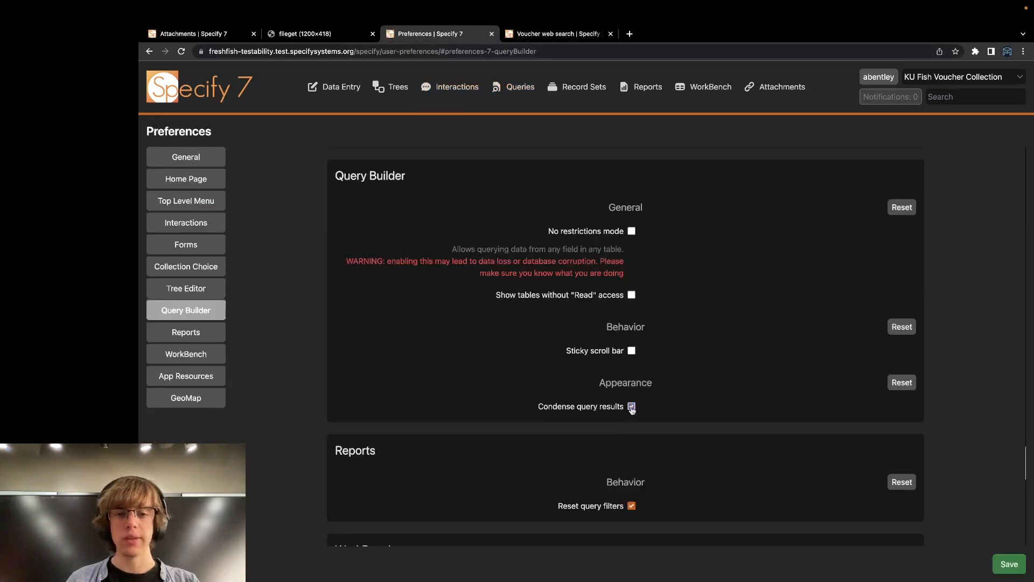
click(554, 33)
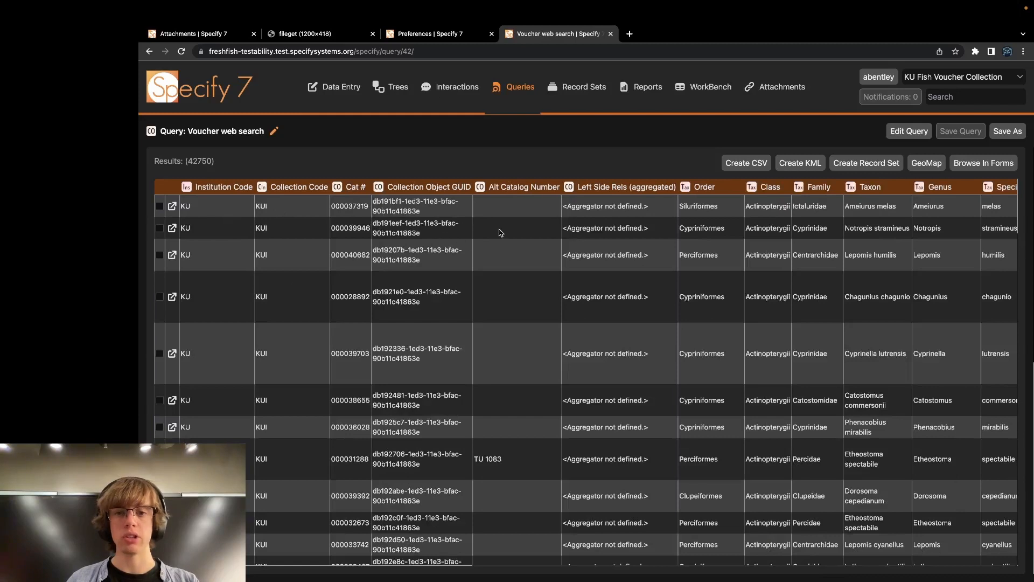
Examine the WorkBench Spreadsheet preferences, such as the number of blank rows at the end and the movement directions.
key(ctrl+shift+Tab)
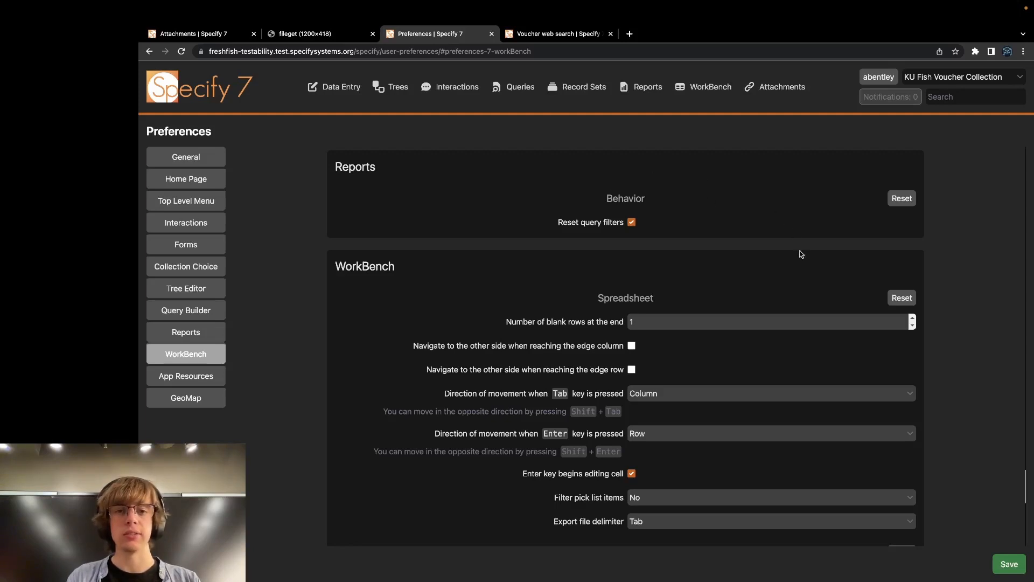
scroll(631, 243, down, 2)
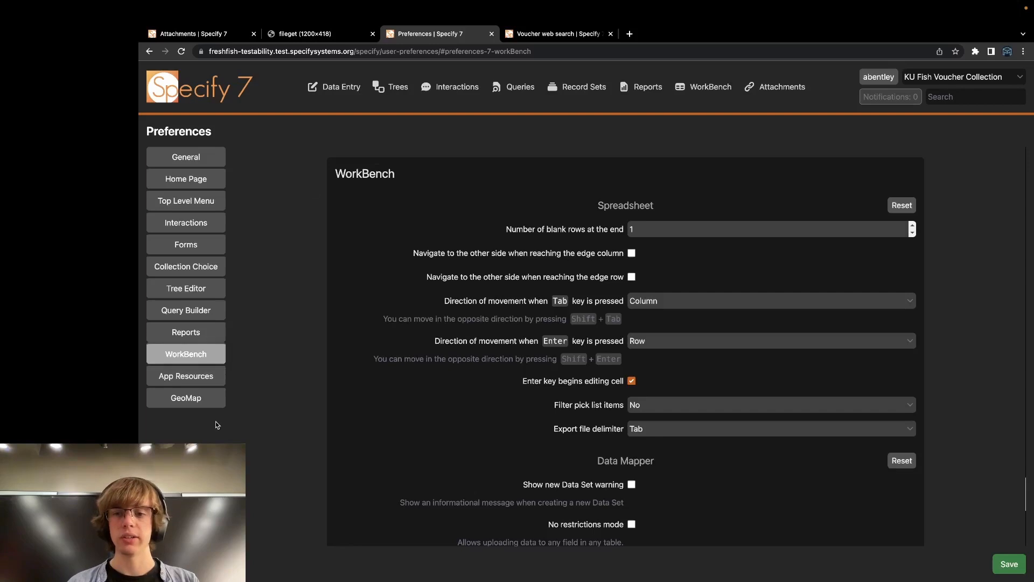
drag(334, 173, 431, 180)
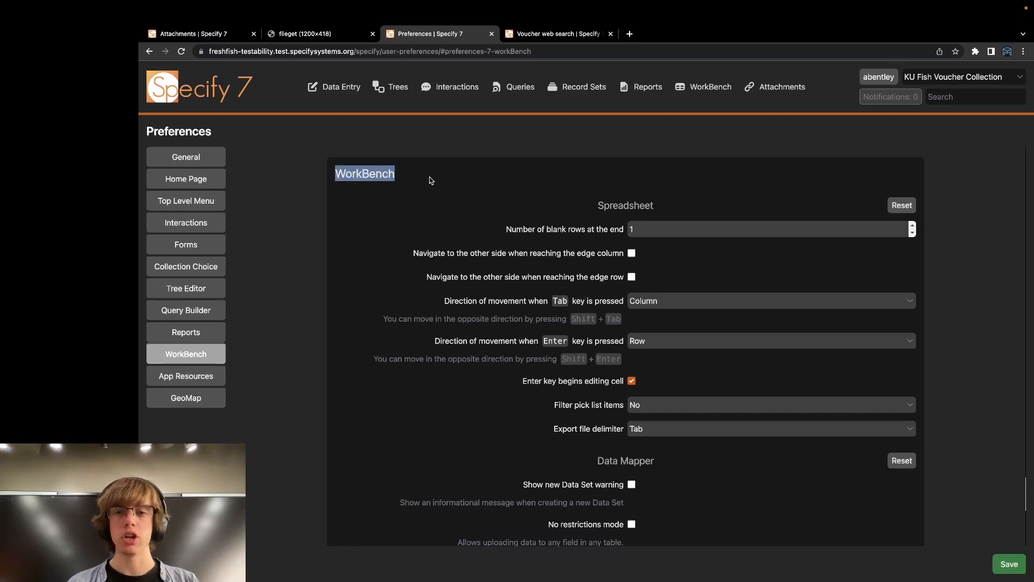
click(333, 175)
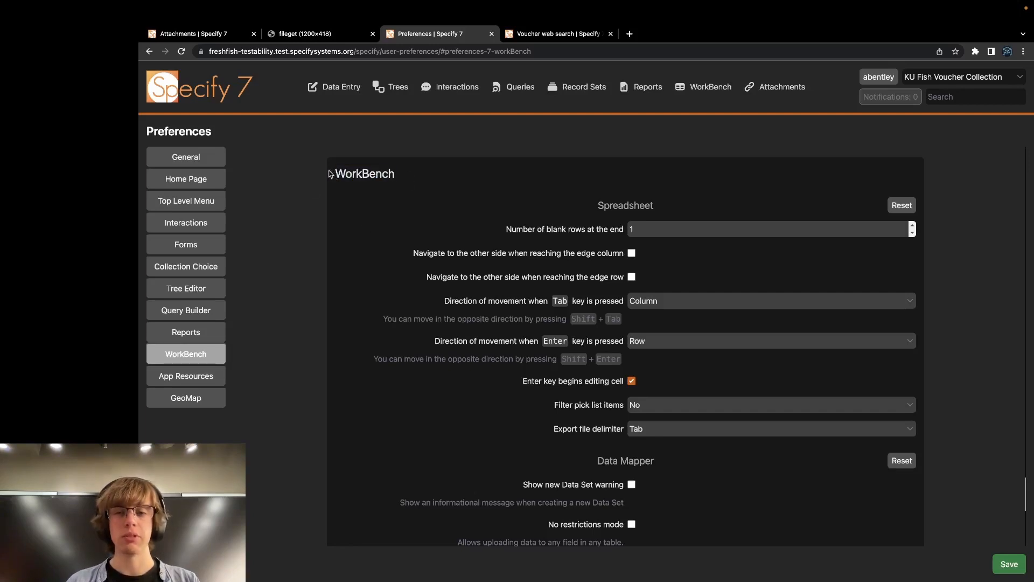
drag(334, 175, 404, 174)
click(422, 185)
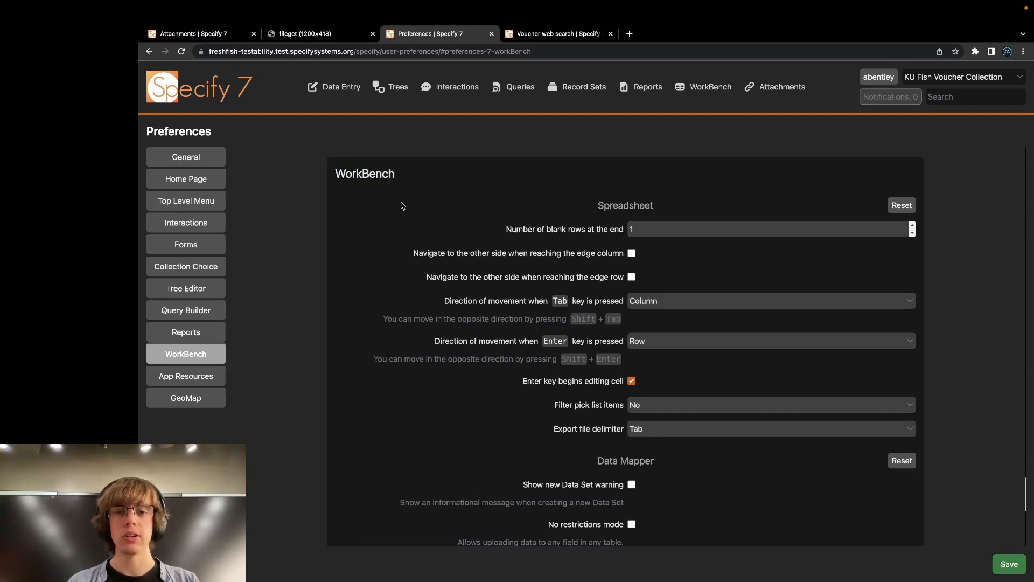
scroll(401, 205, down, 1)
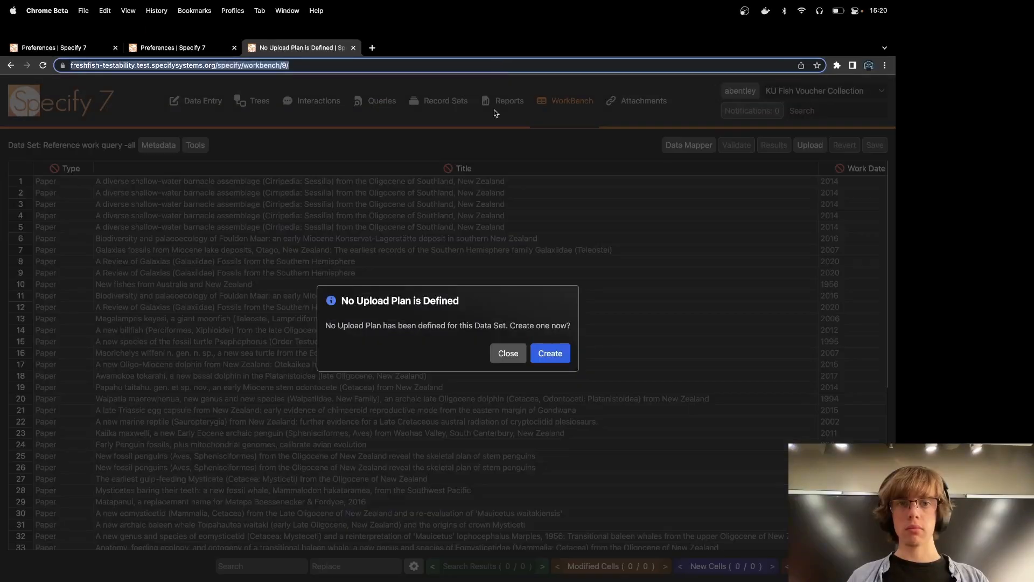
Decline creating an upload plan, and enter 1 and 2 in the Type column of rows 57 and 58 in the data set.
click(506, 352)
scroll(197, 356, down, 5)
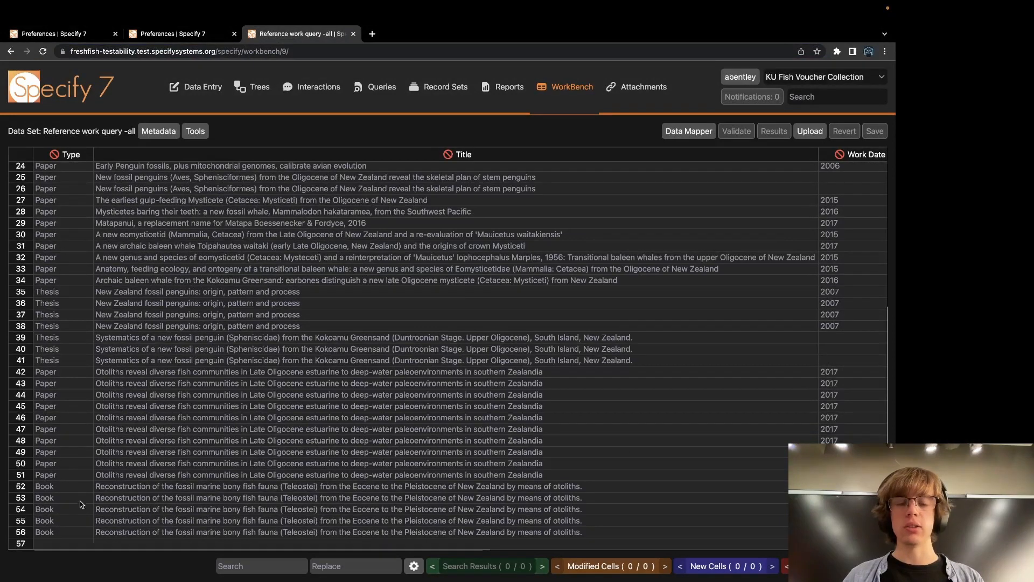
mouse_move(60, 544)
mouse_down()
mouse_move(261, 546)
mouse_move(70, 543)
mouse_up()
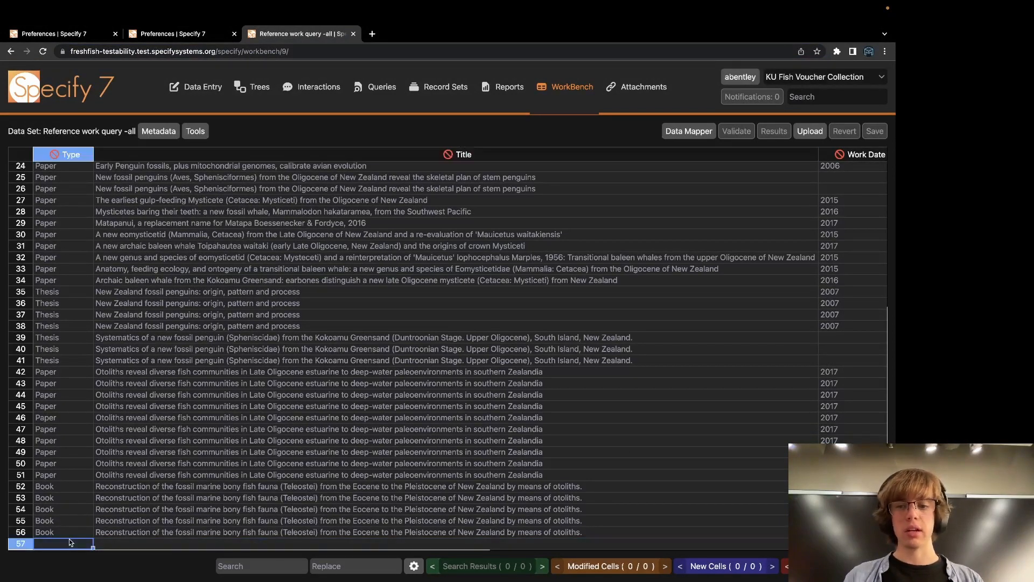
text(1)
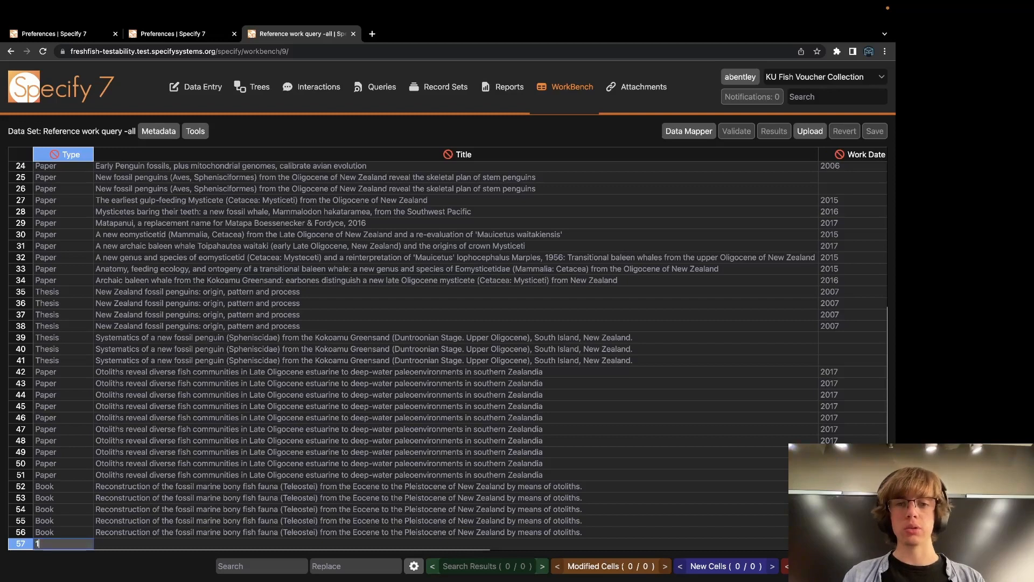
key(Return)
text(2)
key(Return)
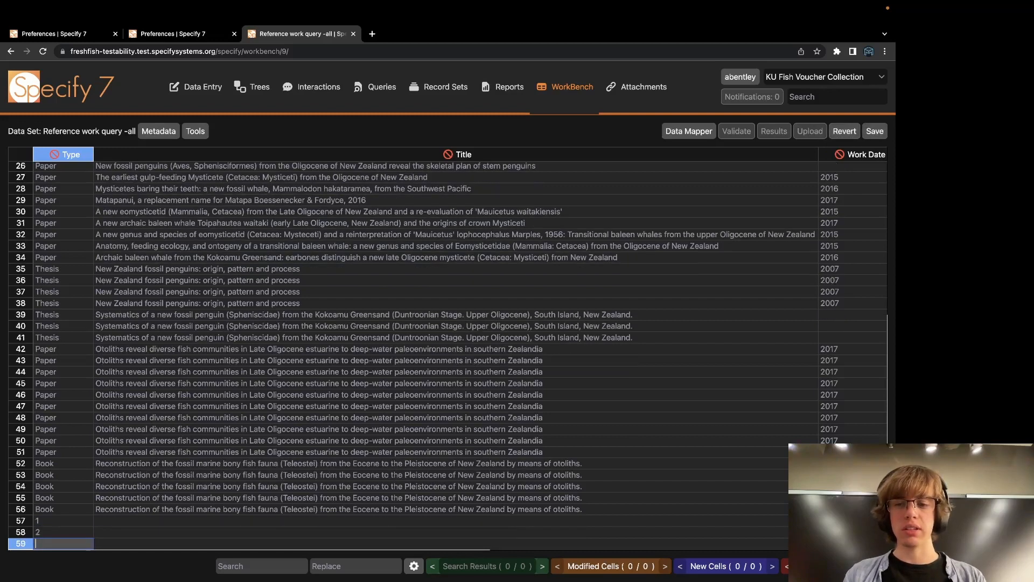
Fill the Type value Book from row 54 down through row 59 of the data set.
click(89, 508)
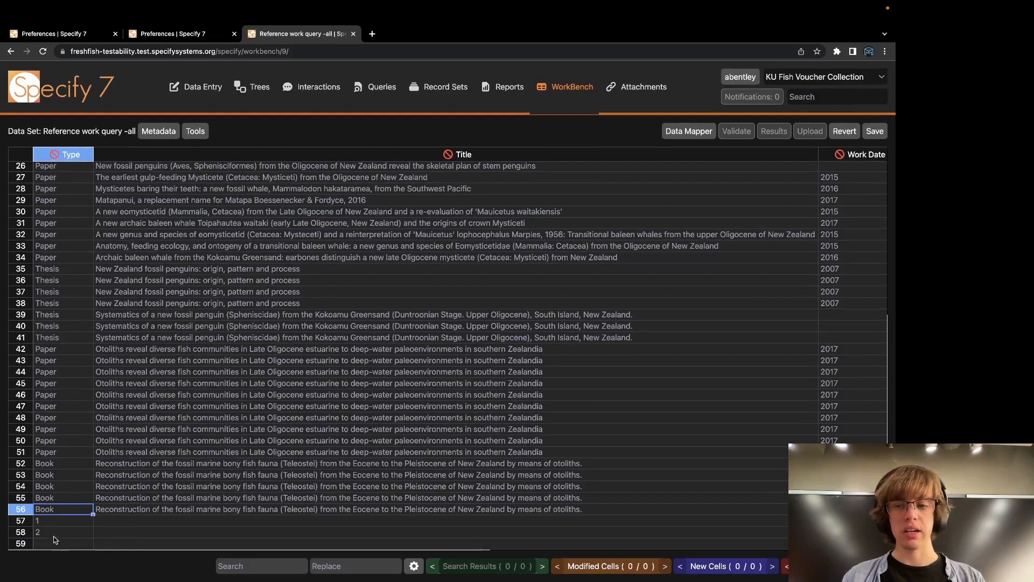
click(72, 488)
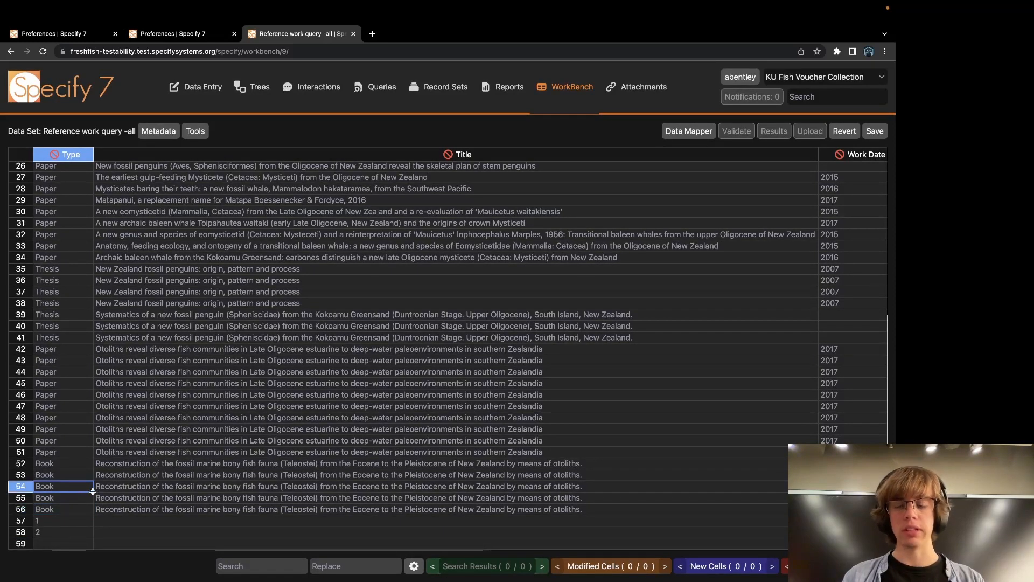
drag(93, 491, 93, 545)
click(143, 534)
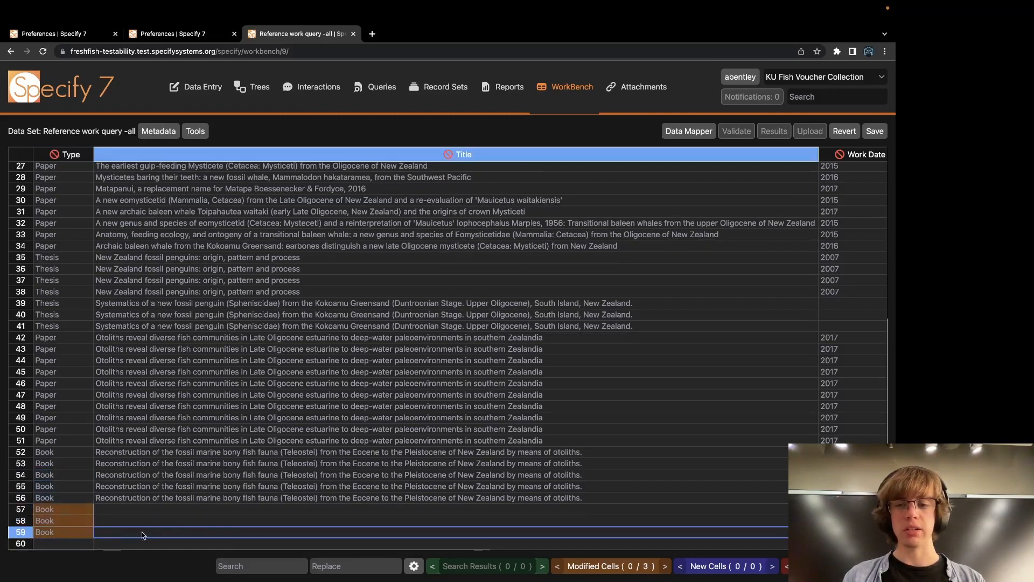
click(367, 508)
click(348, 534)
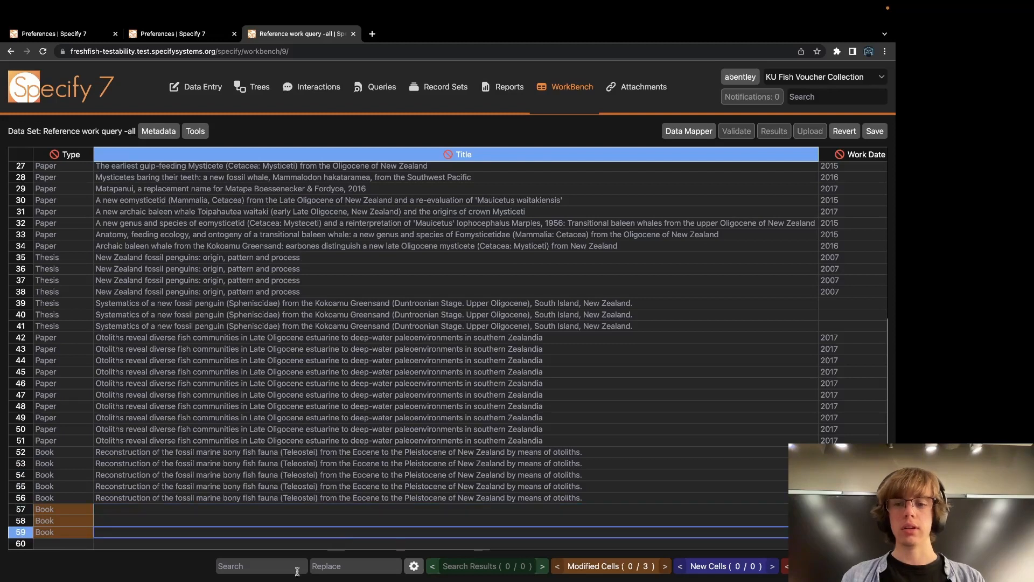
Set the WorkBench preference Number of blank rows at the end to 0.
key(ctrl+shift+Tab)
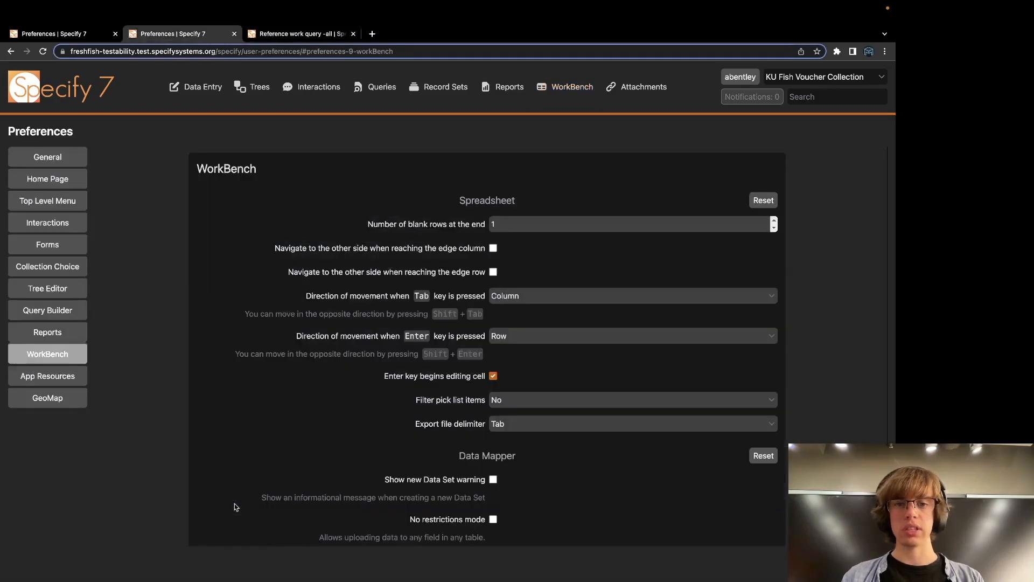
drag(368, 221, 480, 231)
key(Down)
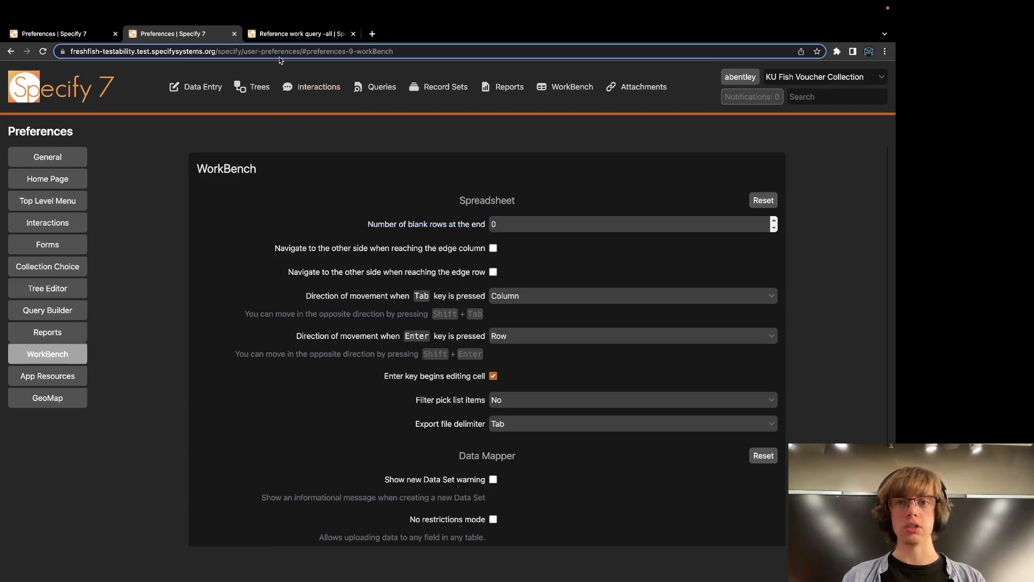
Test cell-by-cell movement in the data set, starting from the Type cell of row 32.
click(276, 37)
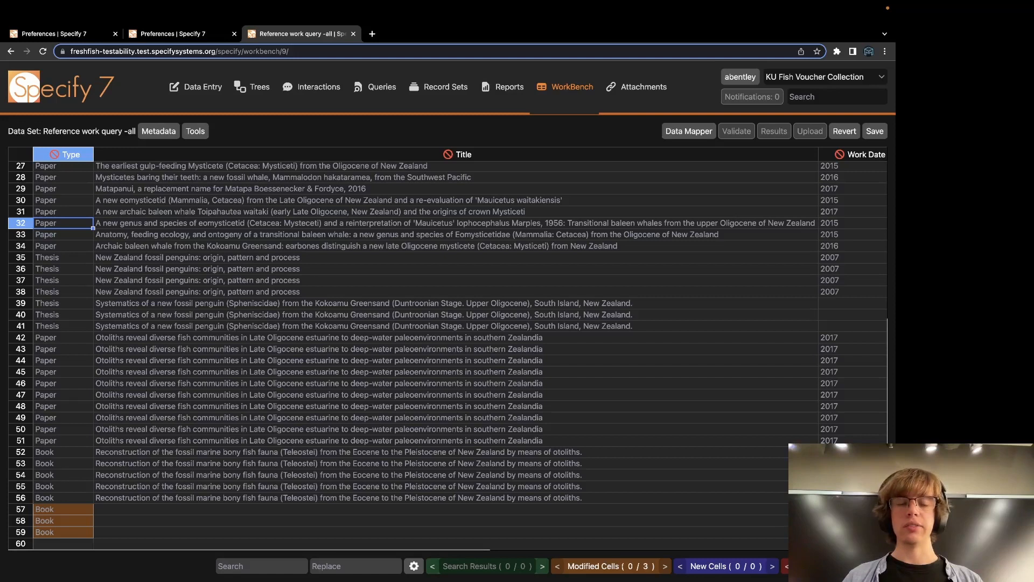
key(Tab)
key(Tab)
key(Tab)
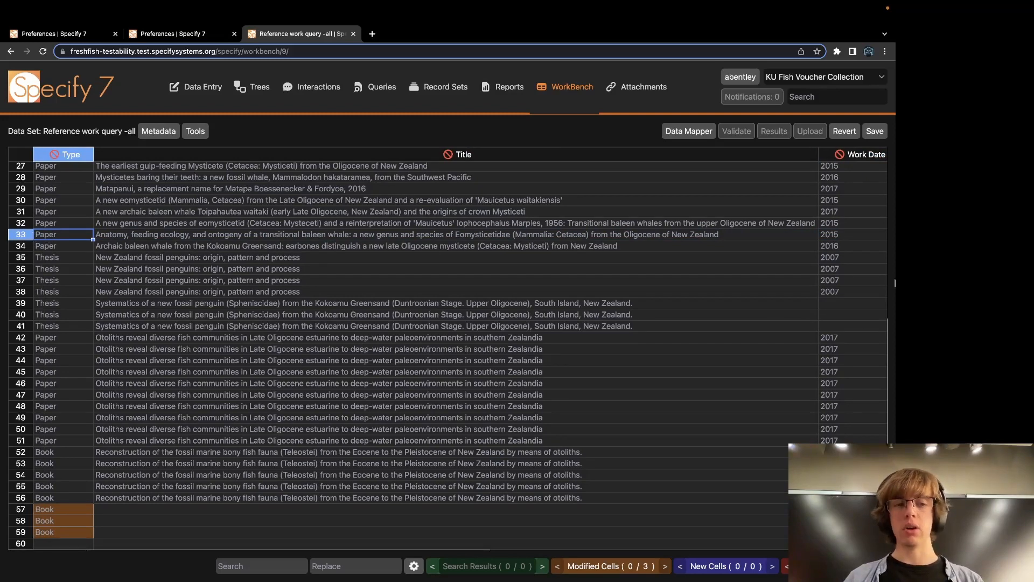
Enable navigating to the other side when reaching the edge column and the edge row.
key(ctrl+shift+Tab)
click(493, 248)
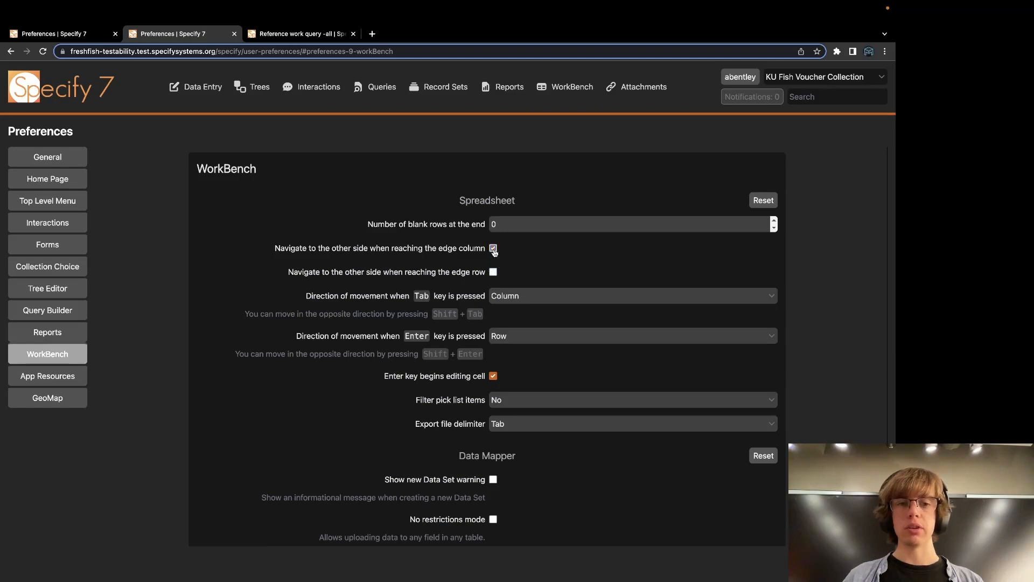
click(494, 272)
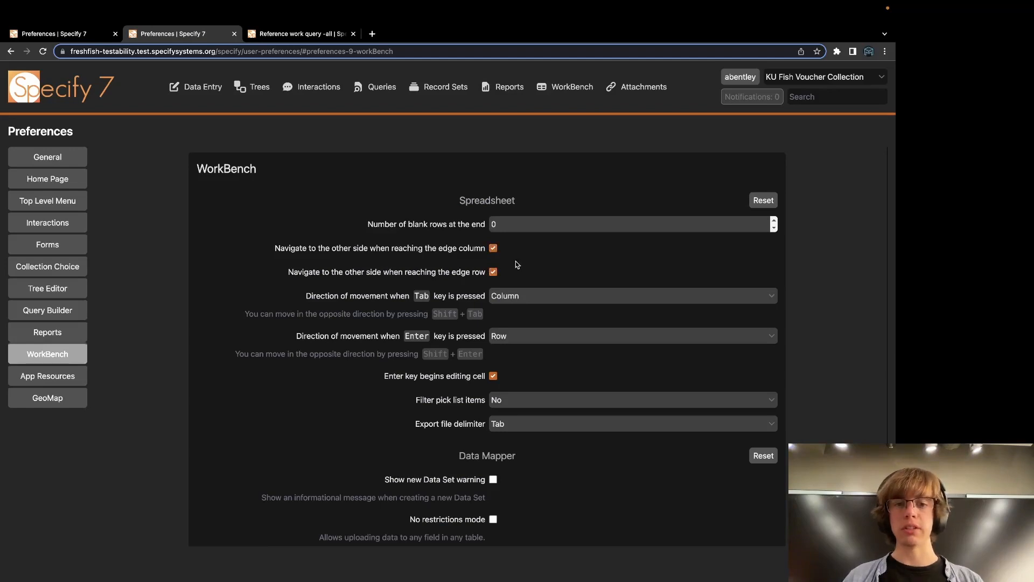
Examine the movement direction options for Tab and Enter and the Enter key begins editing cell preference.
scroll(516, 264, down, 1)
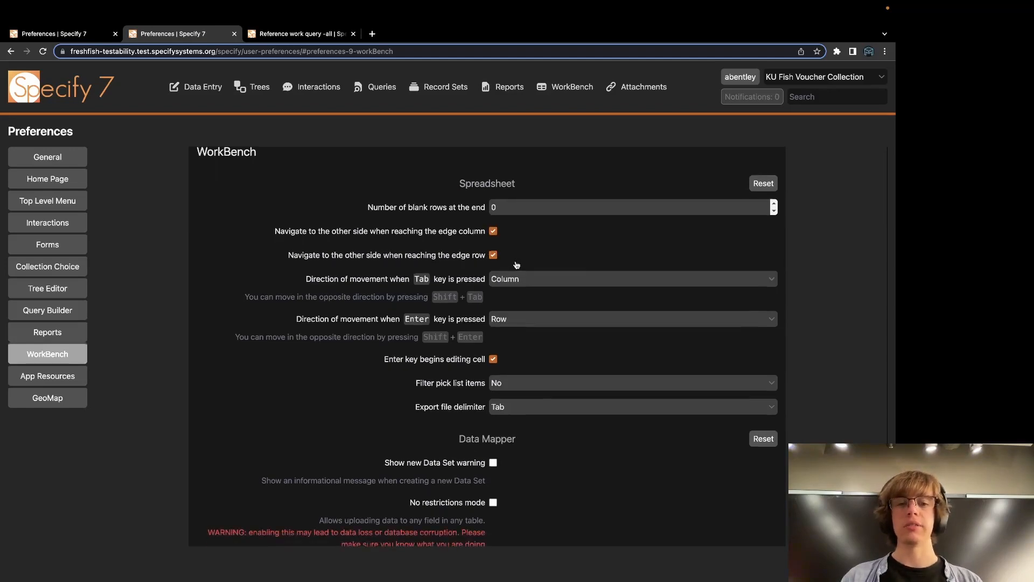
scroll(516, 264, down, 1)
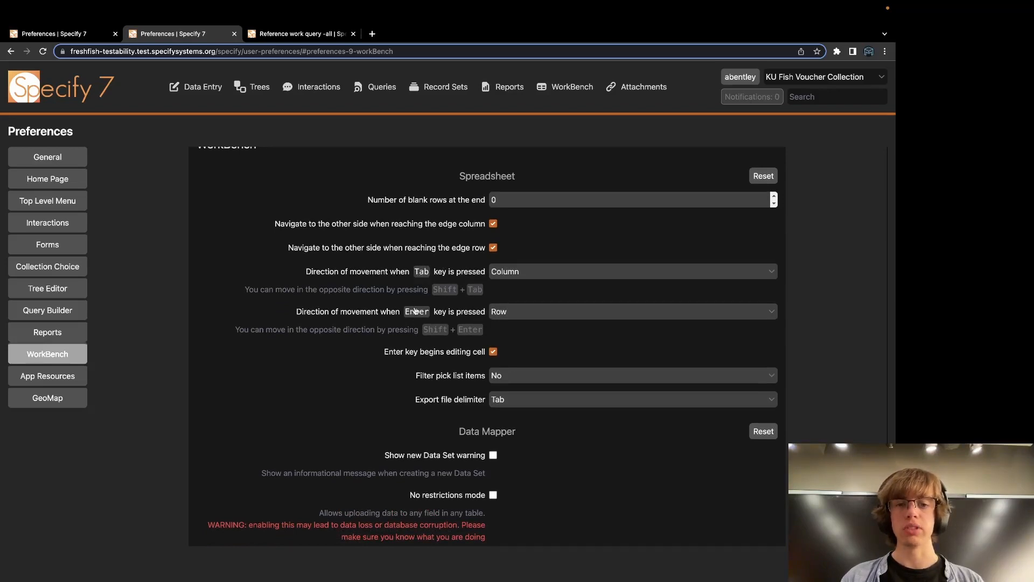
click(531, 272)
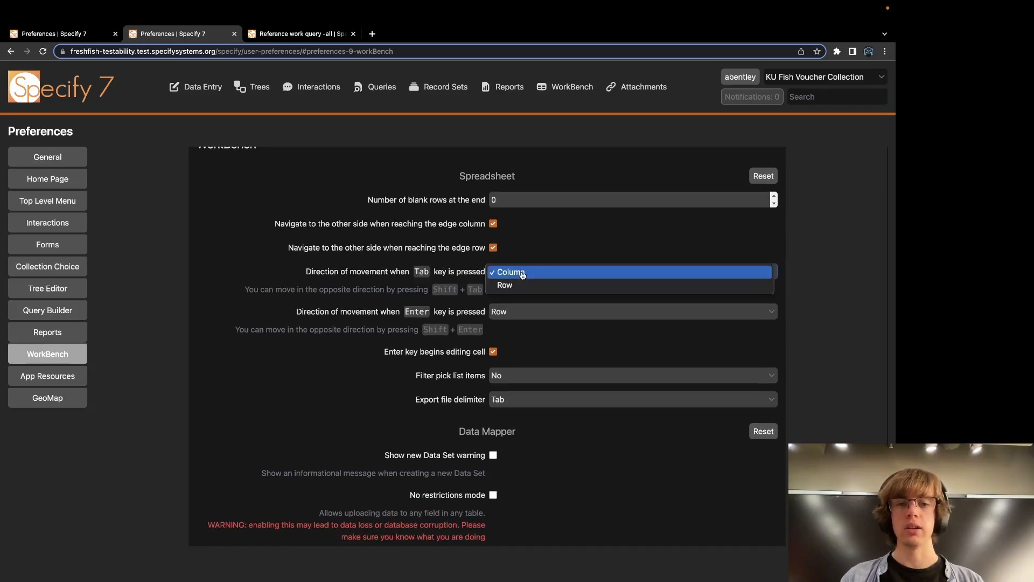
click(491, 311)
click(461, 313)
scroll(460, 313, down, 2)
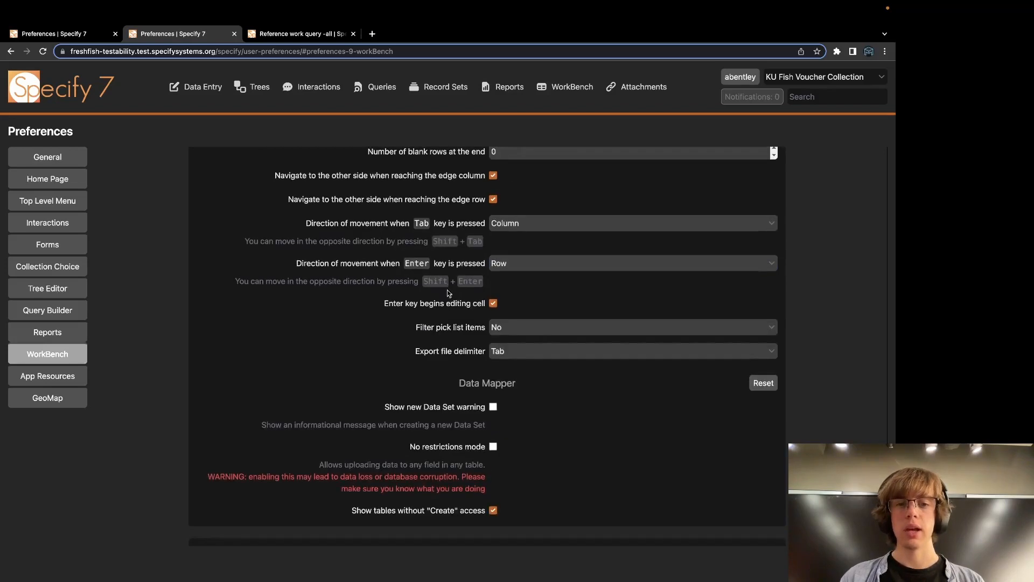
drag(384, 304, 485, 305)
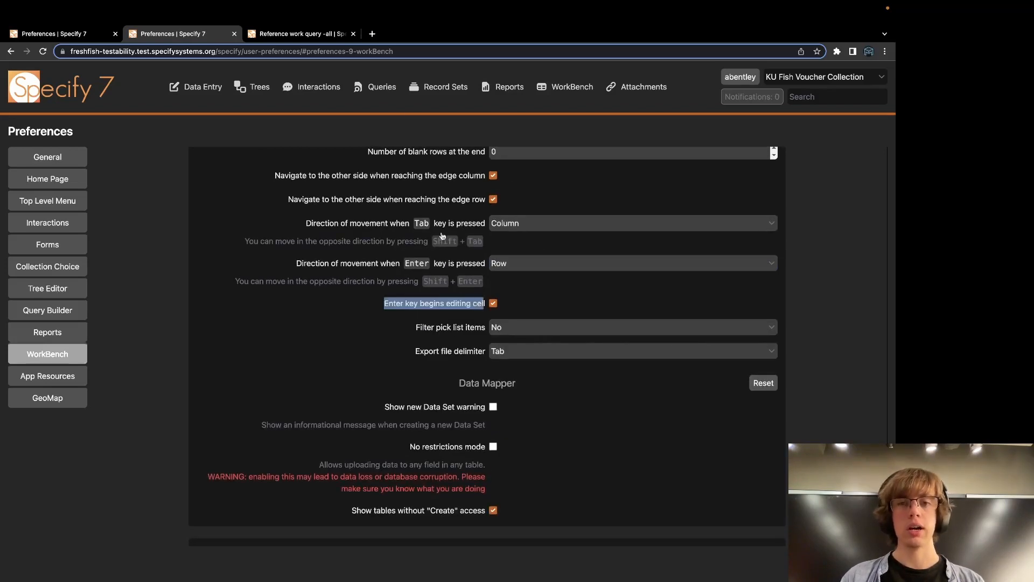
Append "jdkfs" to the Title in row 37 of the Reference work query -all data set.
click(302, 35)
click(316, 282)
key(Return)
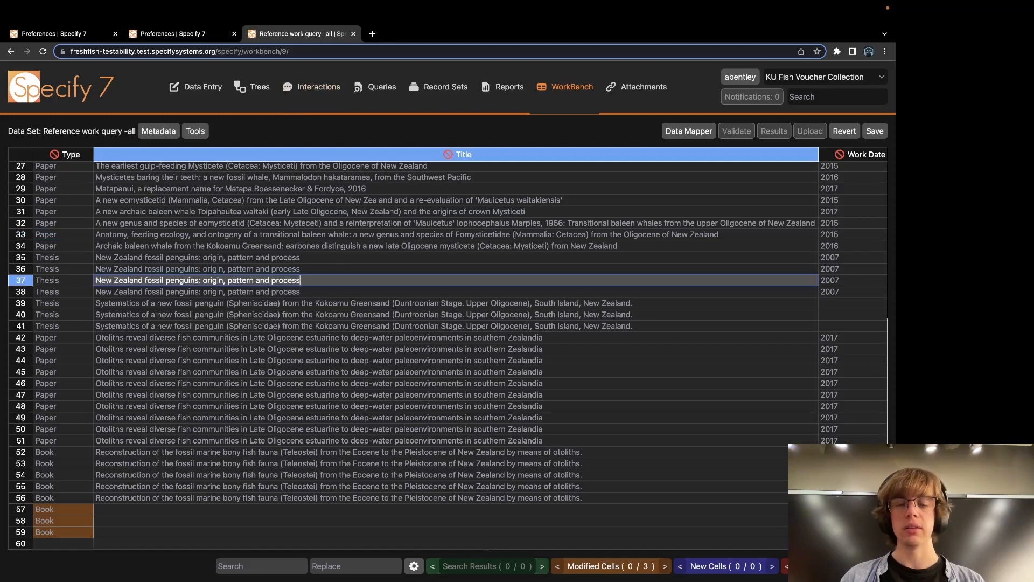
text(jdkfs)
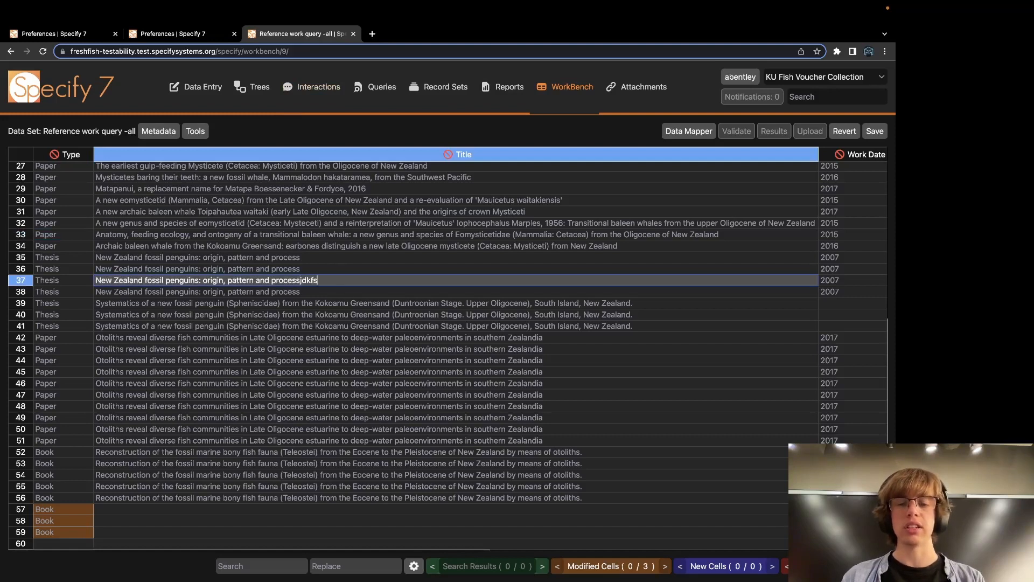
key(Return)
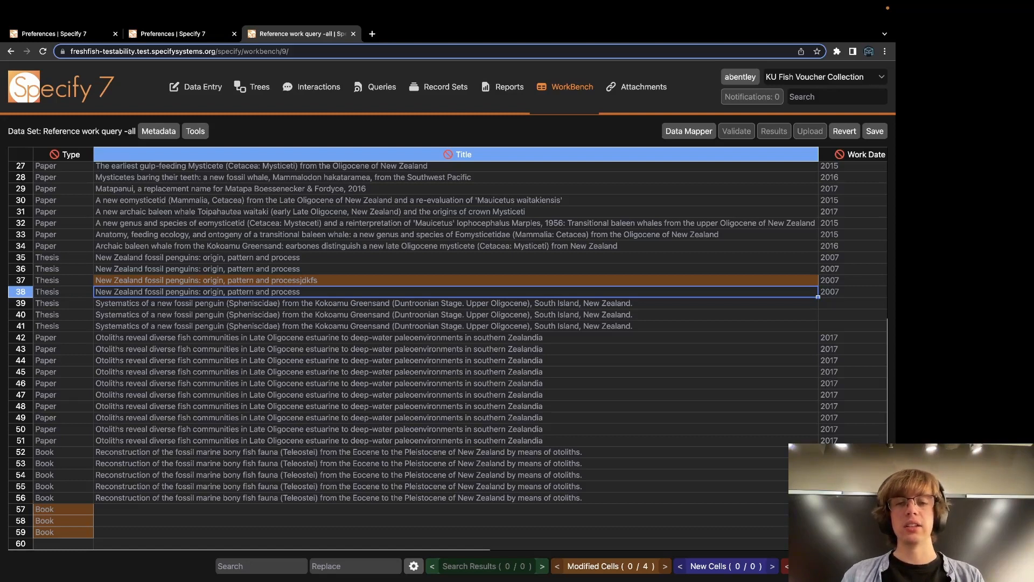
Disable Enter key begins editing cell and set Filter pick list items to Case-insensitive.
key(ctrl+shift+Tab)
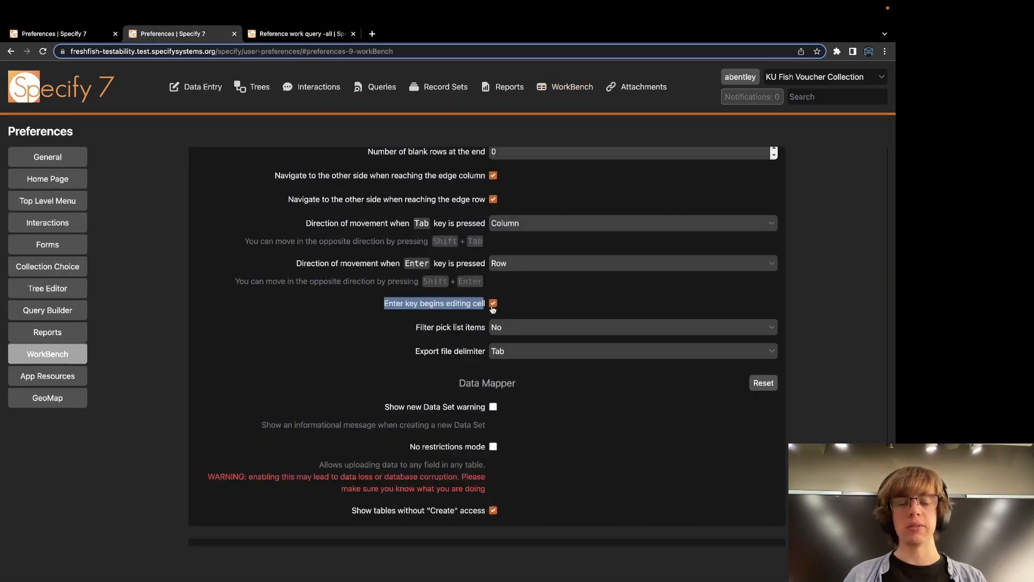
click(493, 305)
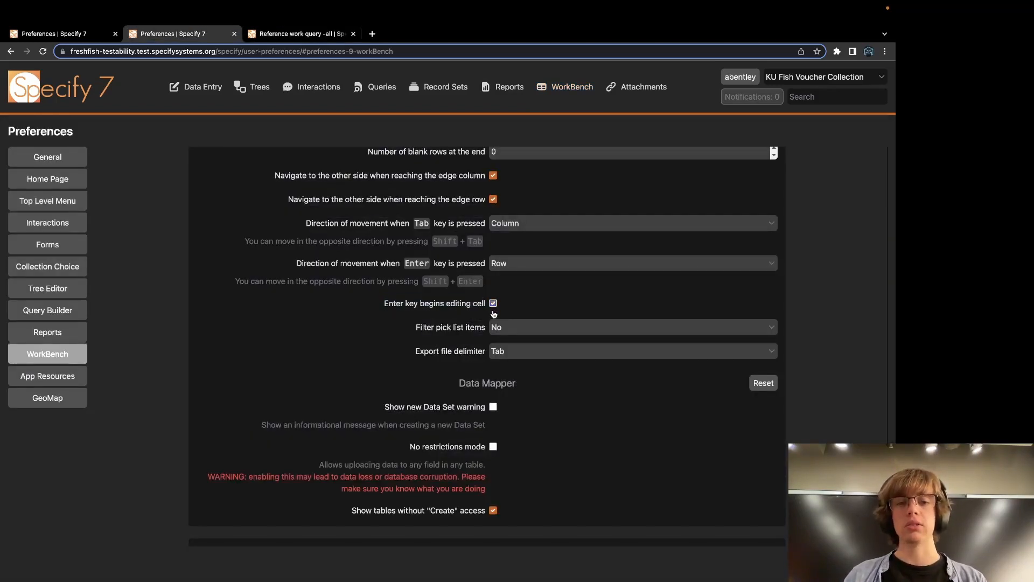
scroll(512, 313, down, 3)
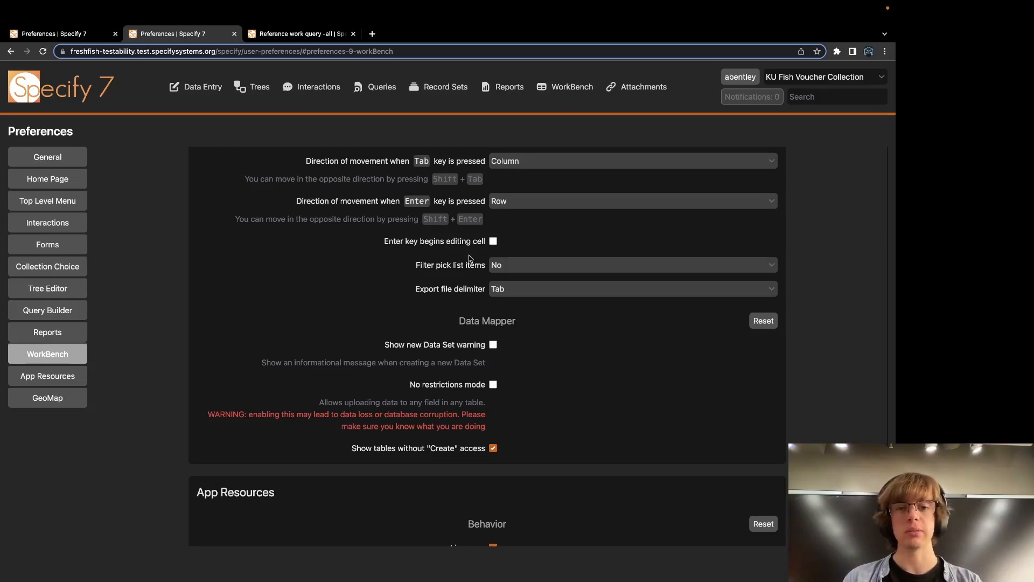
click(496, 268)
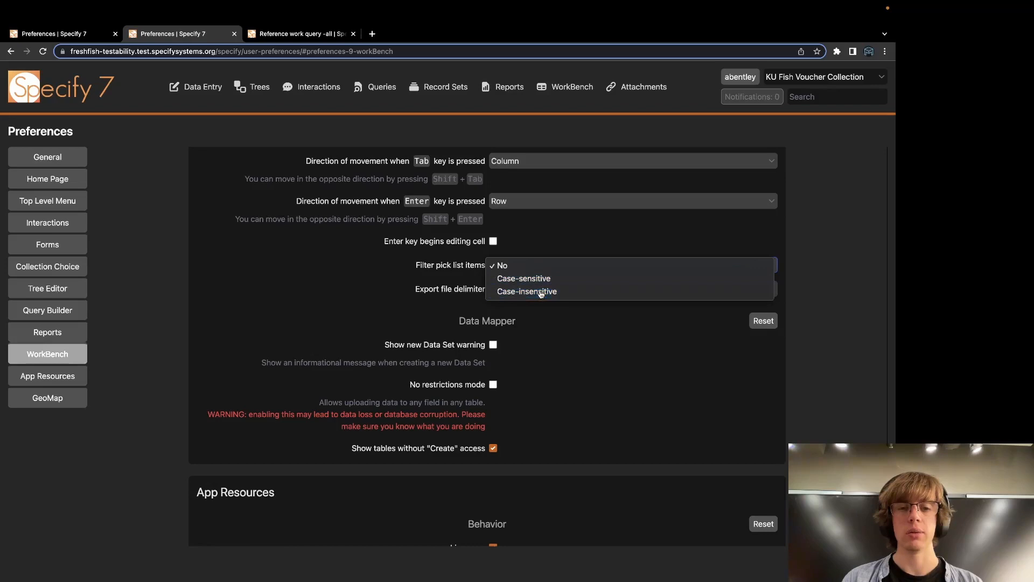
click(543, 291)
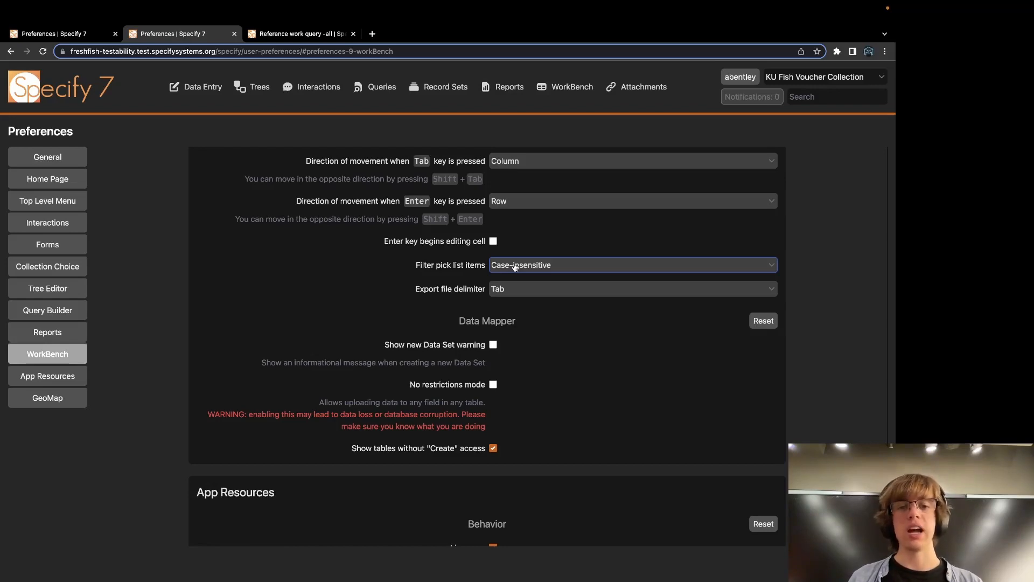
Export the Reference work query -all data set to a file.
scroll(488, 256, down, 1)
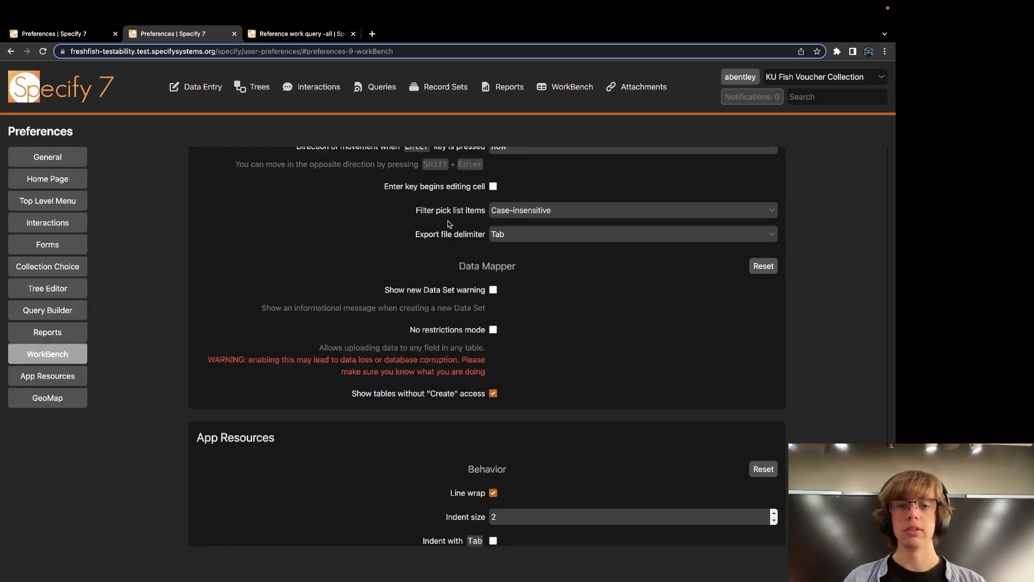
click(301, 33)
click(195, 131)
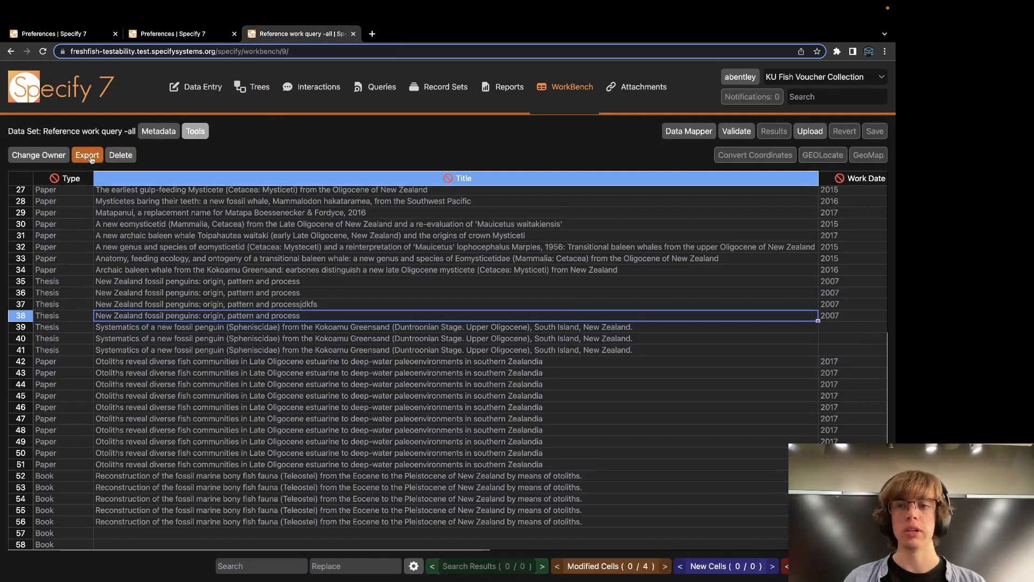
click(86, 156)
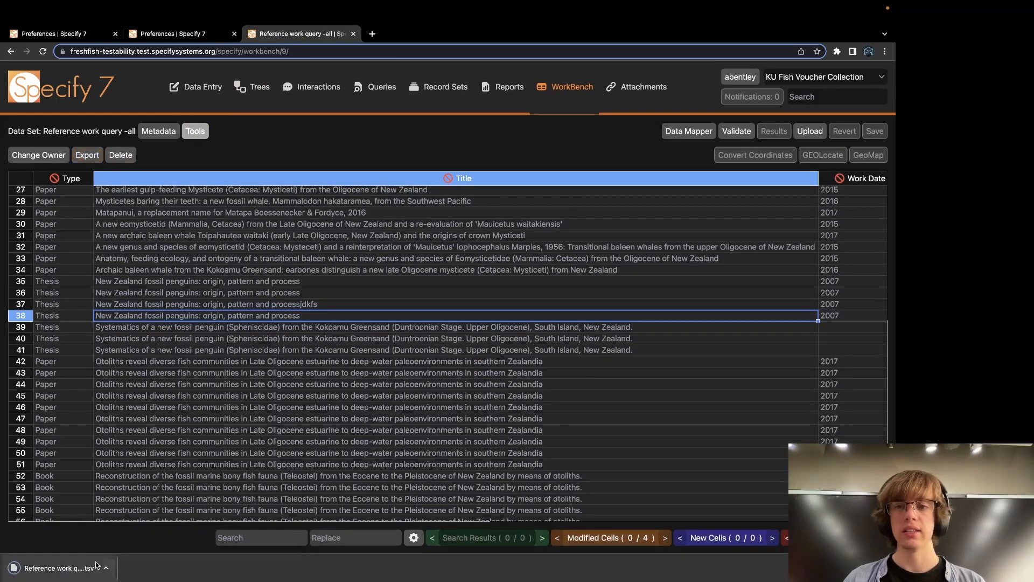
Examine the available Export file delimiter choices in the WorkBench preferences.
click(181, 35)
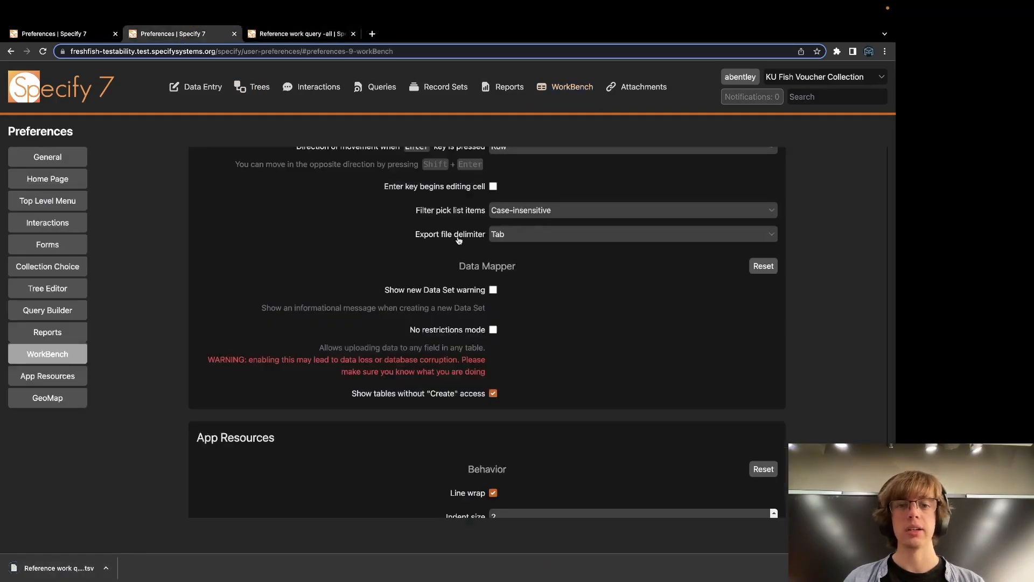
click(507, 240)
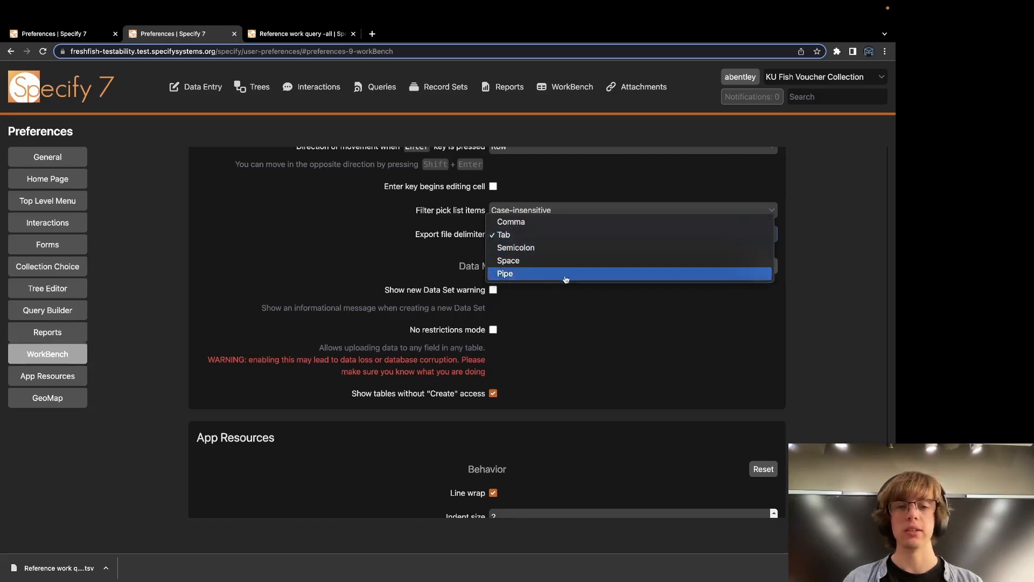
click(477, 254)
click(498, 240)
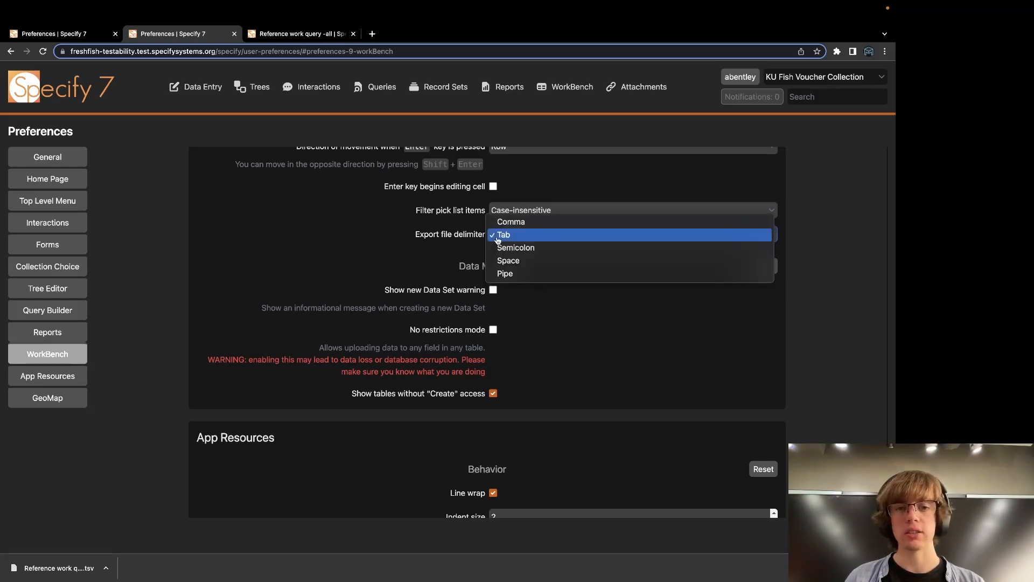
click(461, 252)
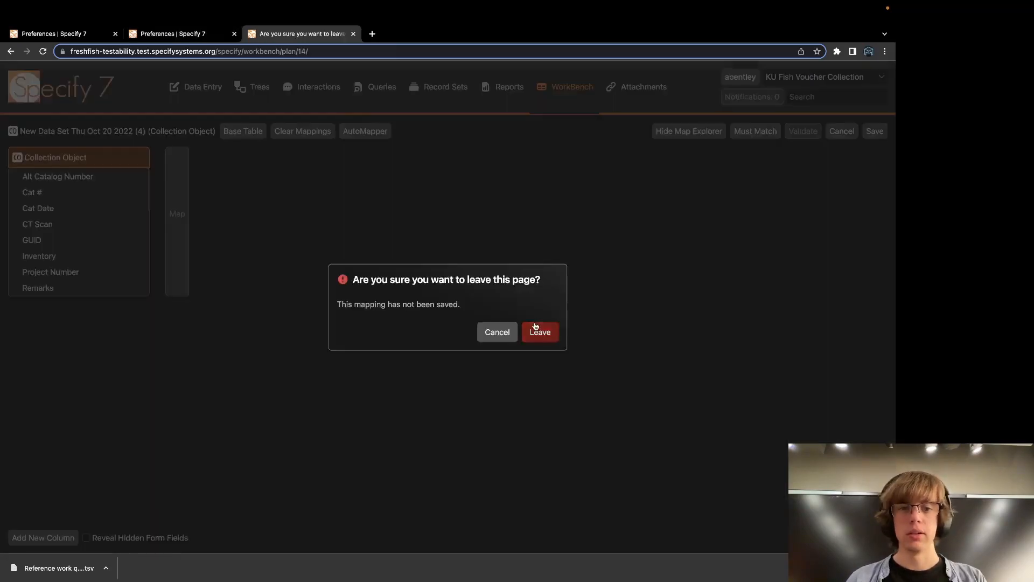
Leave the unsaved mapping, create a new data set based on Collection Object, and dismiss the Empty Data Set notice.
key(Return)
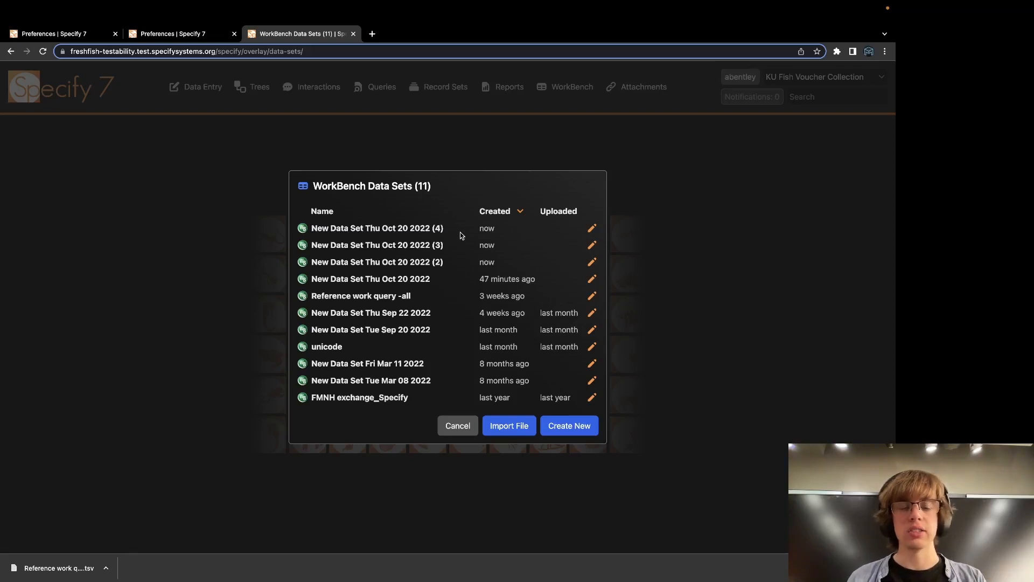
click(569, 426)
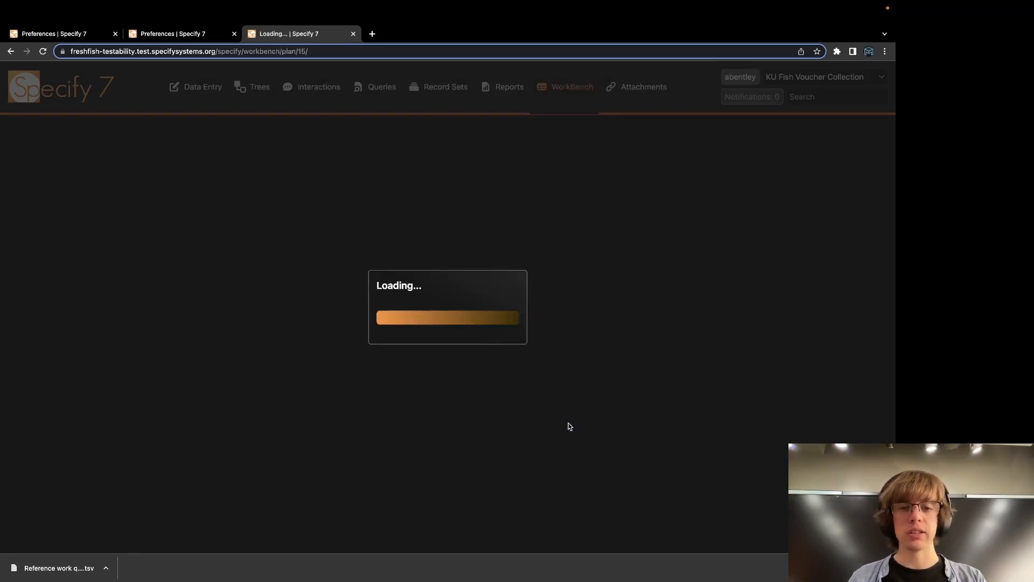
click(418, 293)
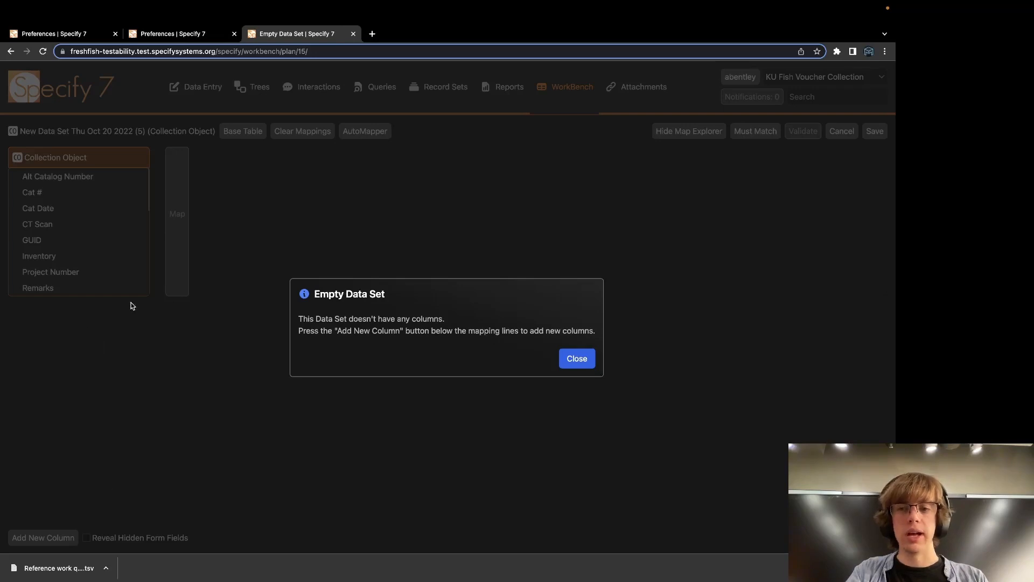
click(577, 359)
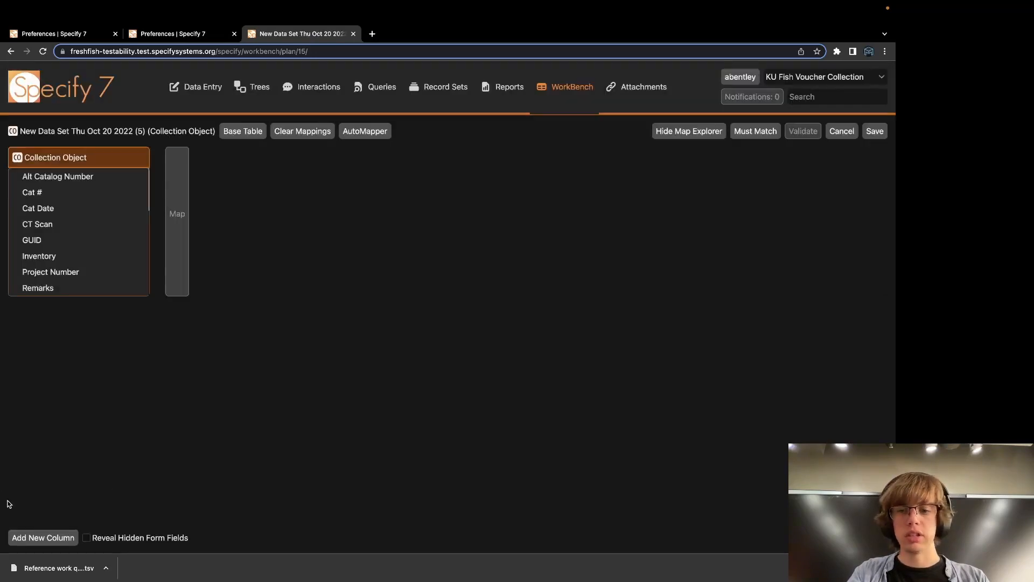
Add three new unmapped columns to the new data set.
click(37, 538)
click(37, 538)
click(37, 538)
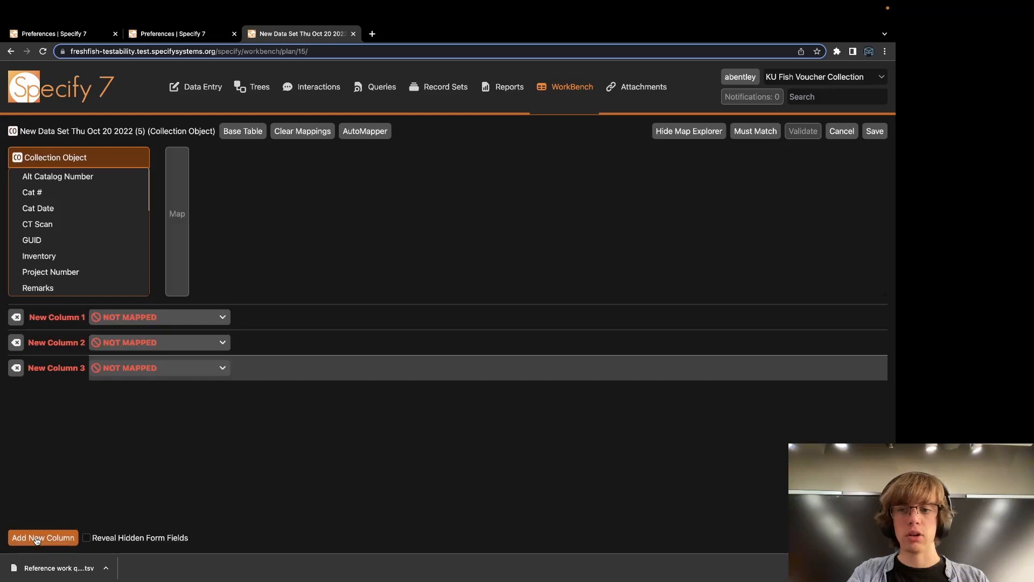
Map New Column 1 to GUID, New Column 2 to CT Scan and New Column 3 to Cat #.
click(262, 322)
double_click(135, 192)
double_click(141, 210)
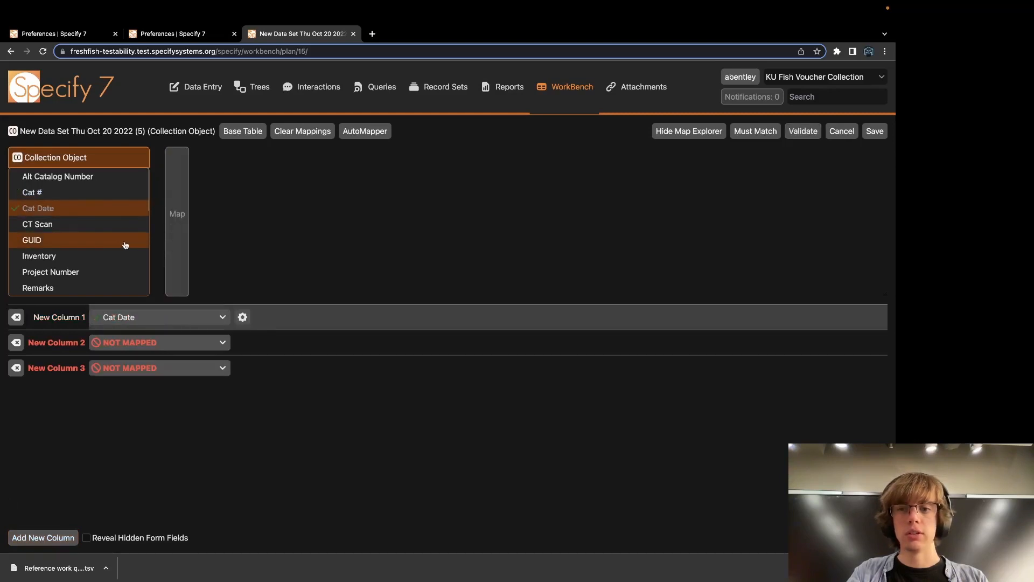
double_click(128, 240)
click(260, 344)
click(124, 225)
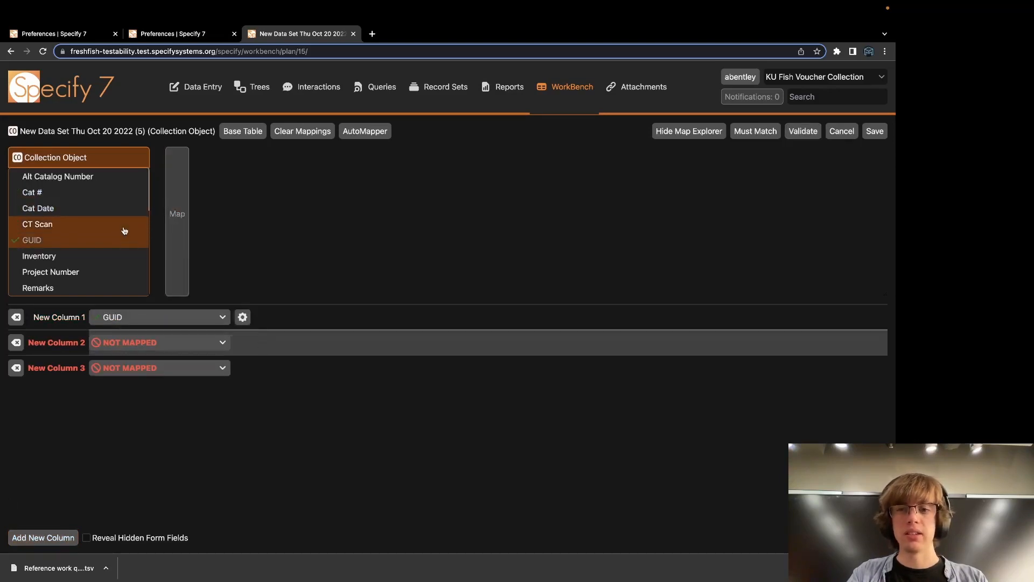
click(175, 272)
click(124, 192)
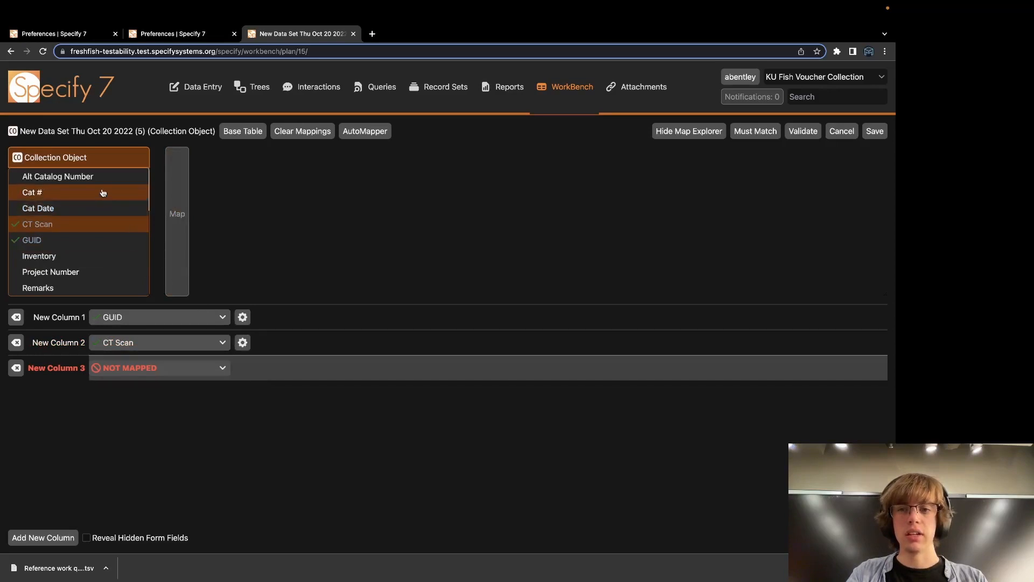
click(176, 226)
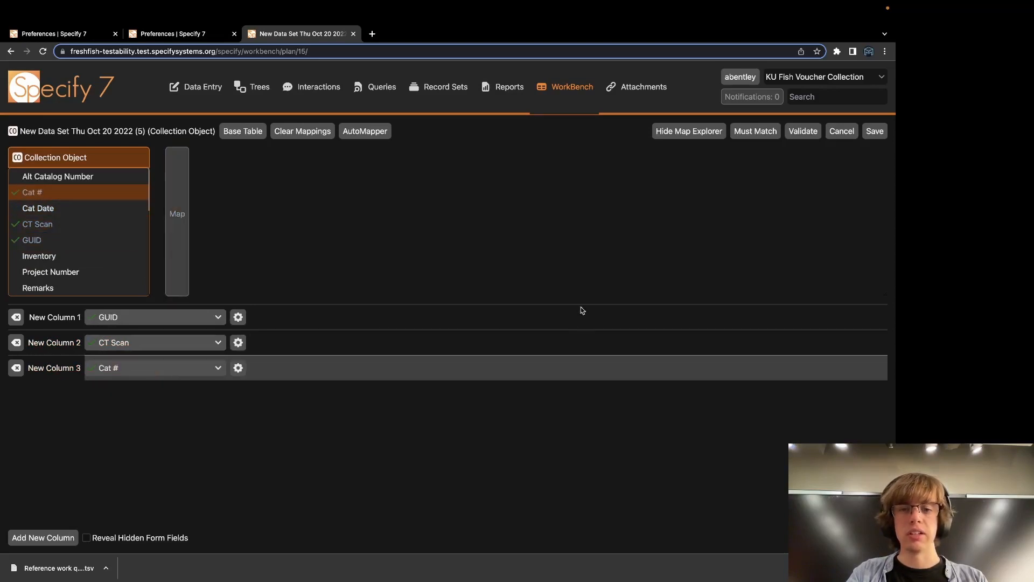
Turn off Show new Data Set warning in the Data Mapper preferences, and switch No restrictions mode on and back off.
click(195, 35)
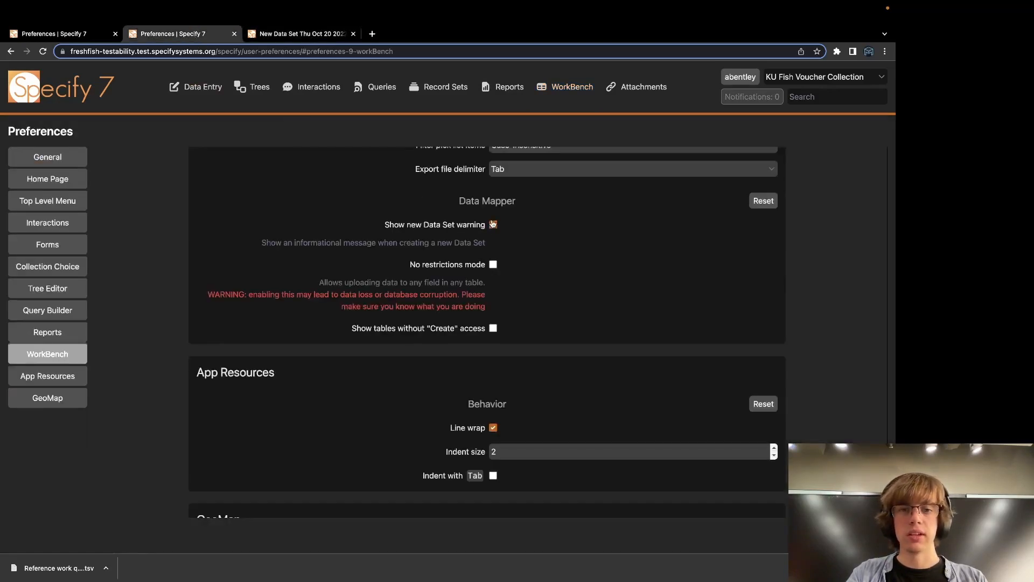
click(494, 225)
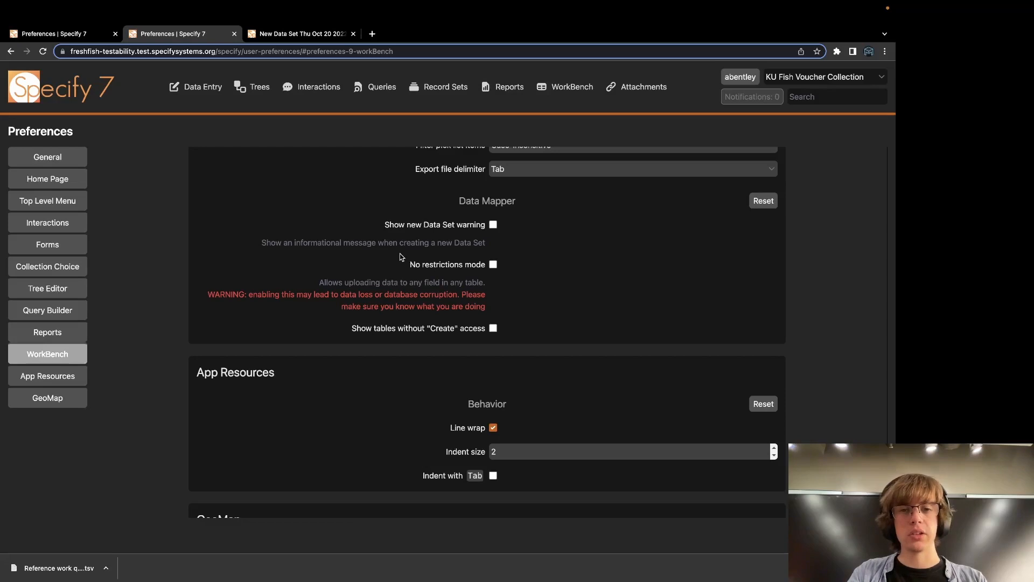
mouse_move(408, 260)
mouse_down()
mouse_move(491, 267)
mouse_move(406, 264)
mouse_up()
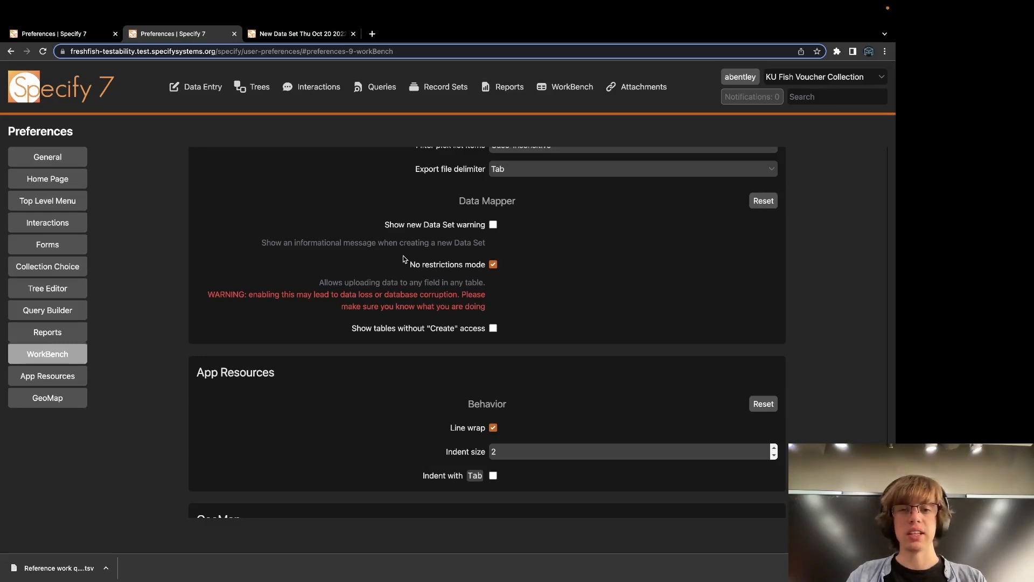
click(425, 265)
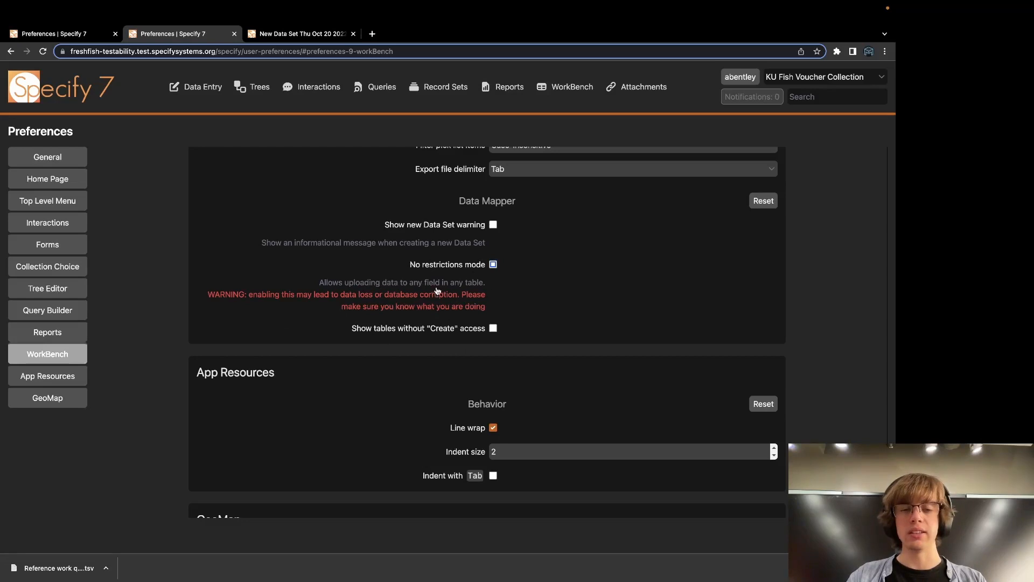
Examine the Show tables without "Create" access preference alongside the Determinations relationship in the data set's mapper.
scroll(345, 303, down, 1)
drag(342, 304, 483, 310)
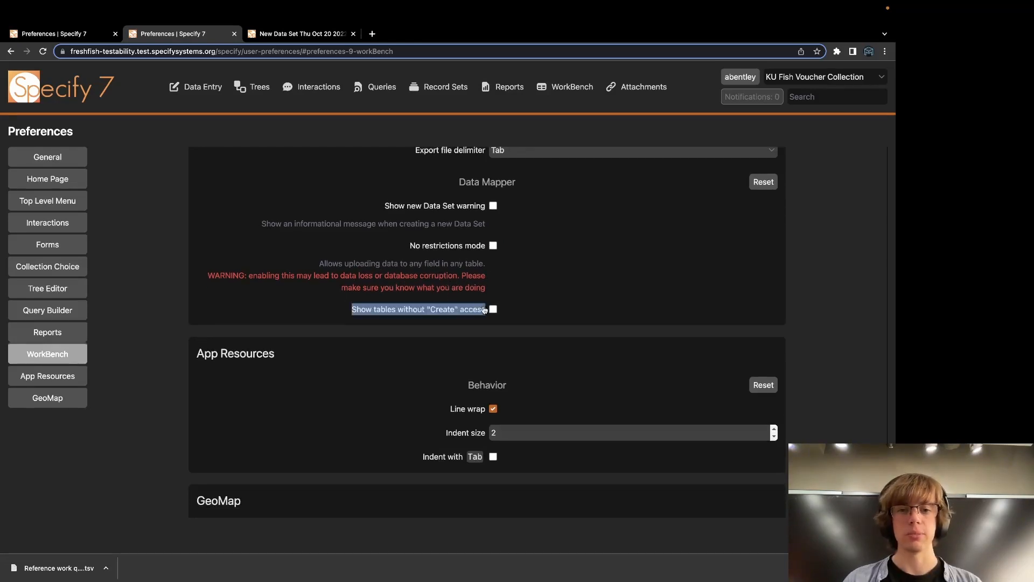
click(455, 325)
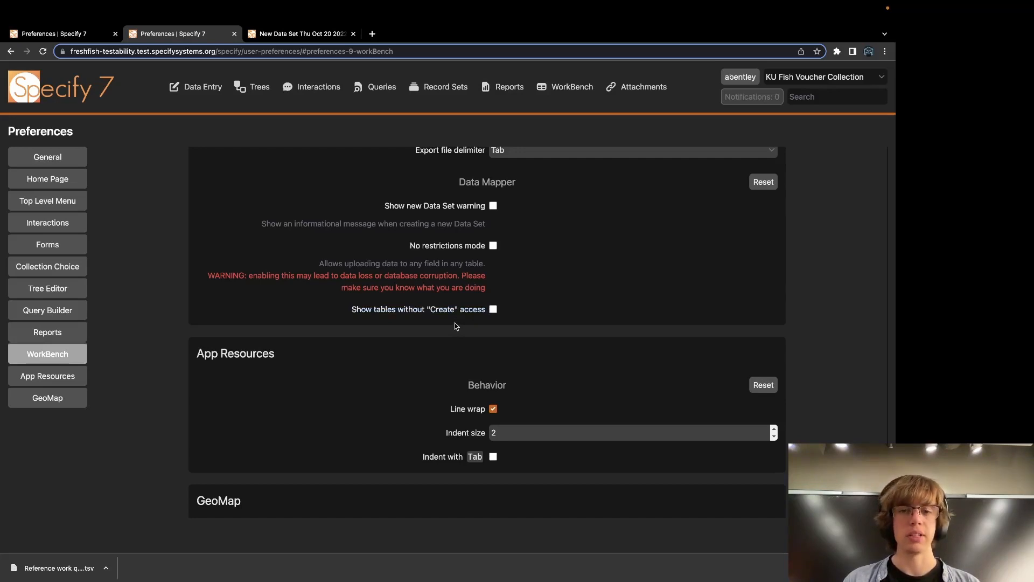
click(290, 35)
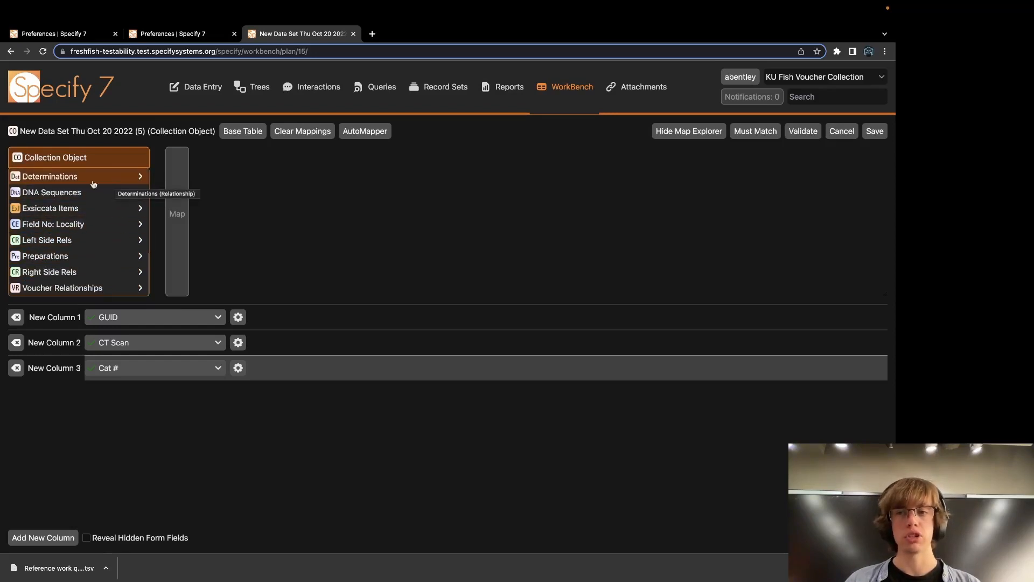
click(71, 178)
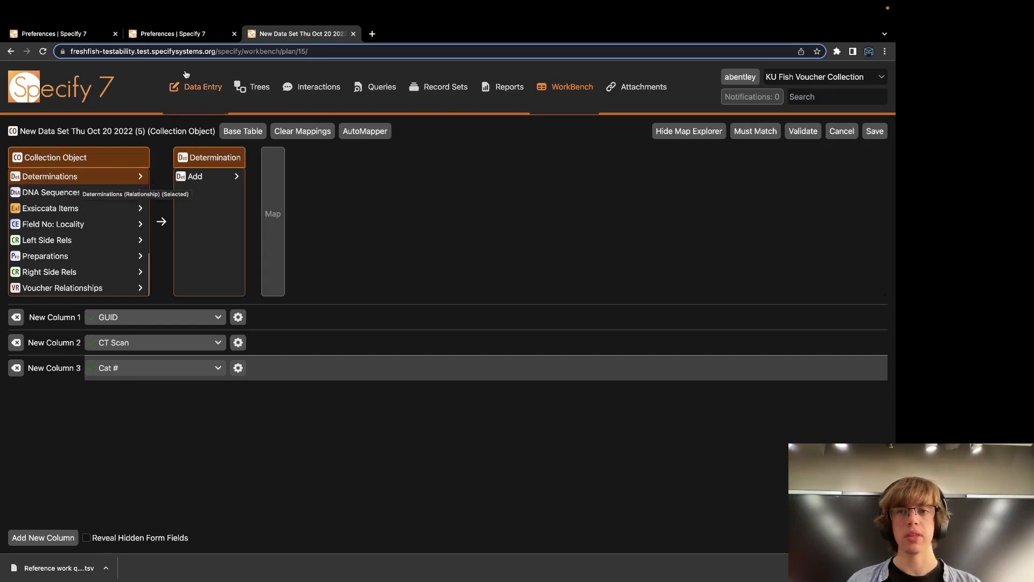
click(172, 33)
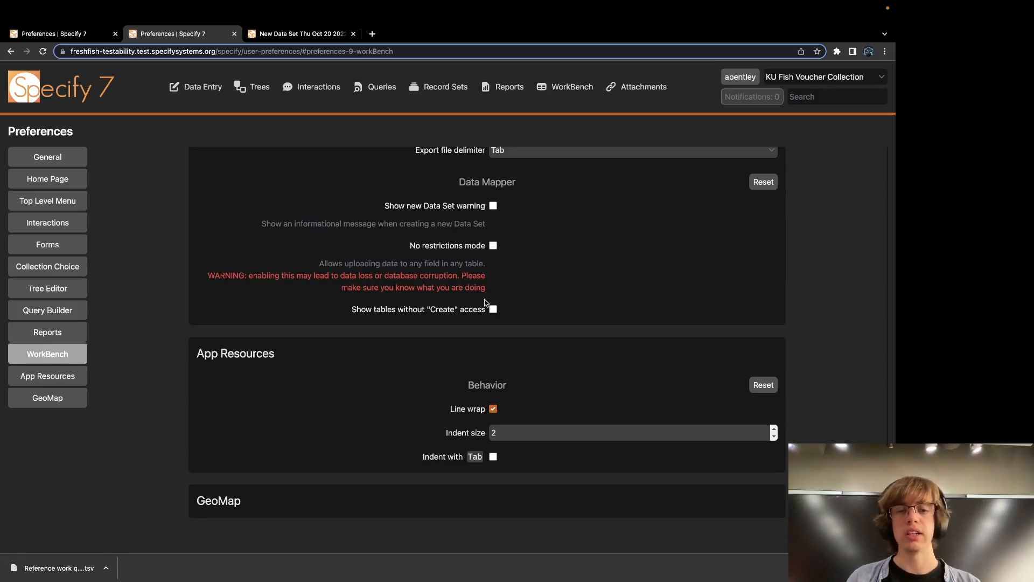
drag(347, 307, 492, 312)
click(463, 324)
Leave the unsaved data set mapping and open the App Resources page from the user tools.
scroll(463, 324, down, 1)
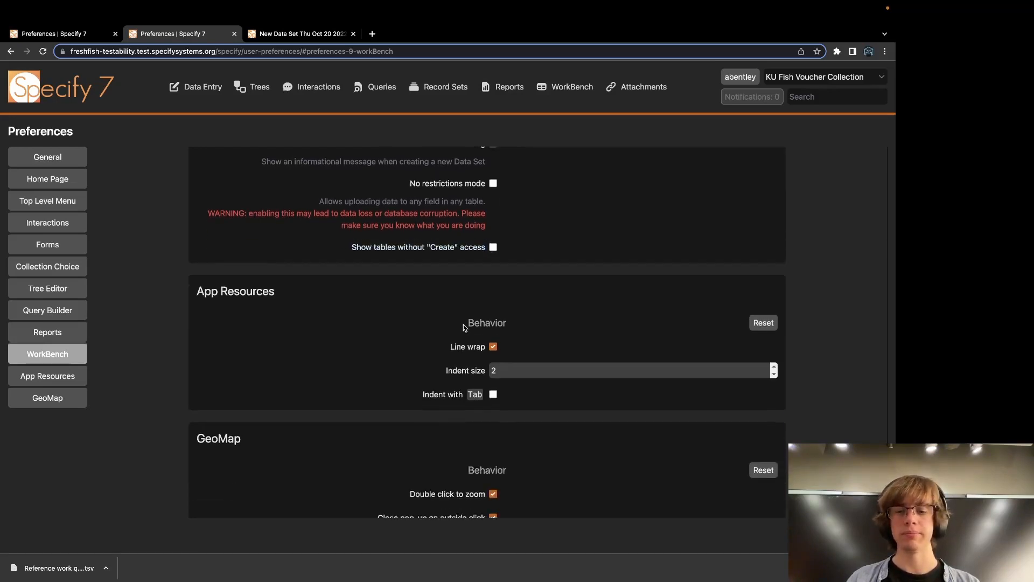
scroll(464, 325, down, 2)
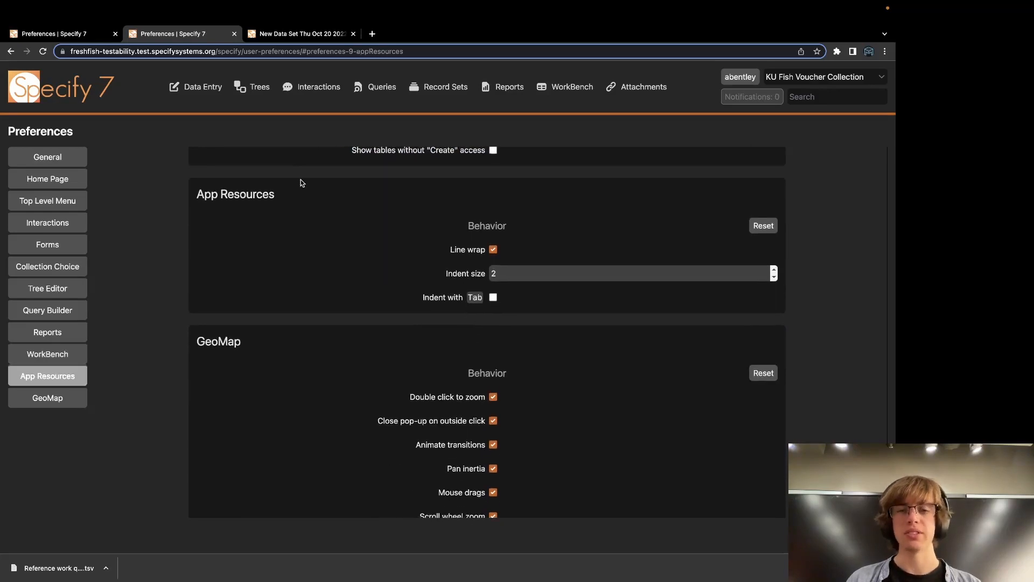
click(303, 34)
click(82, 102)
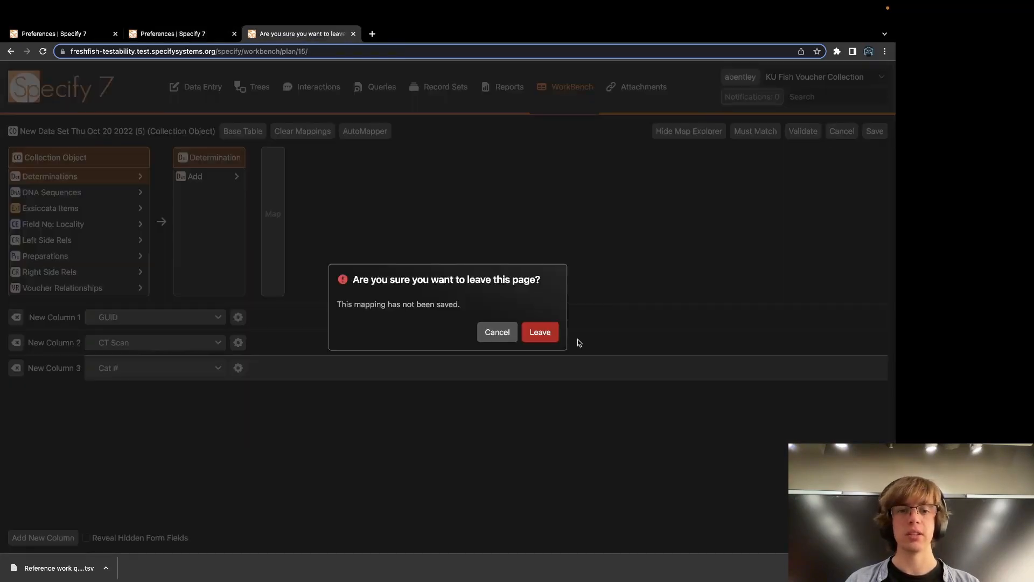
click(537, 331)
click(736, 79)
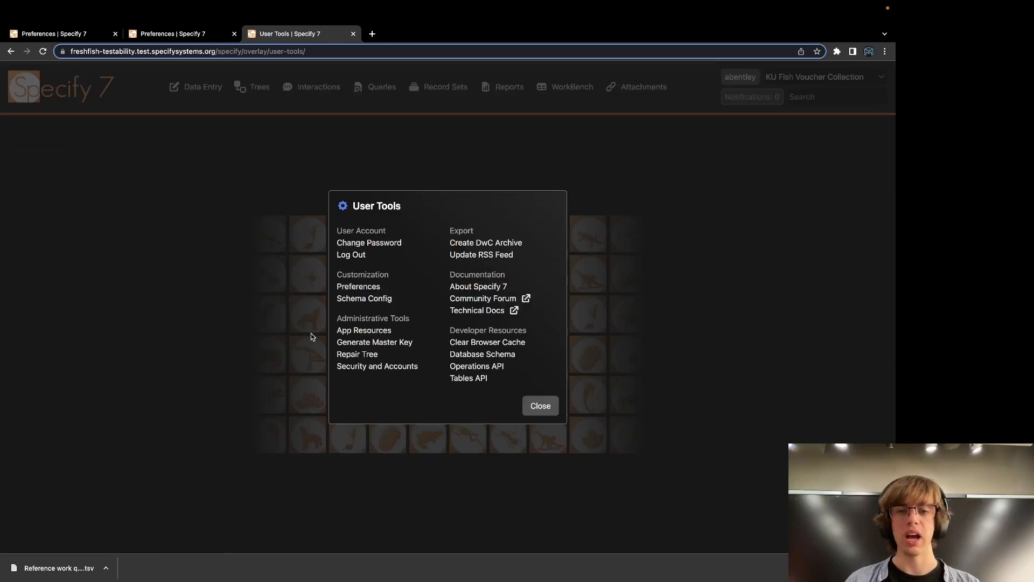
click(349, 331)
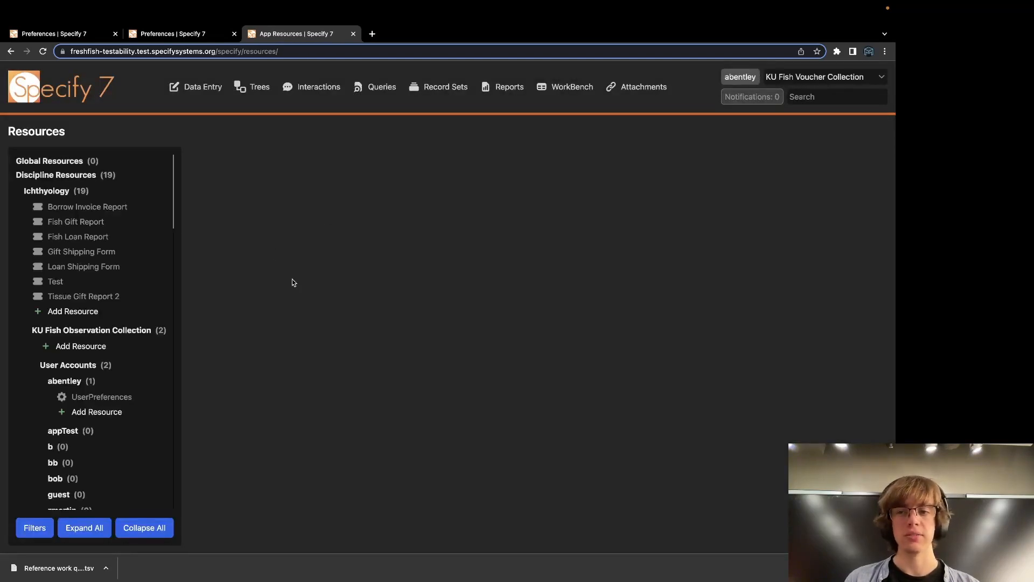
Check which resource types are selected in the App Resources filters, and close the filters without changes.
right_click(253, 248)
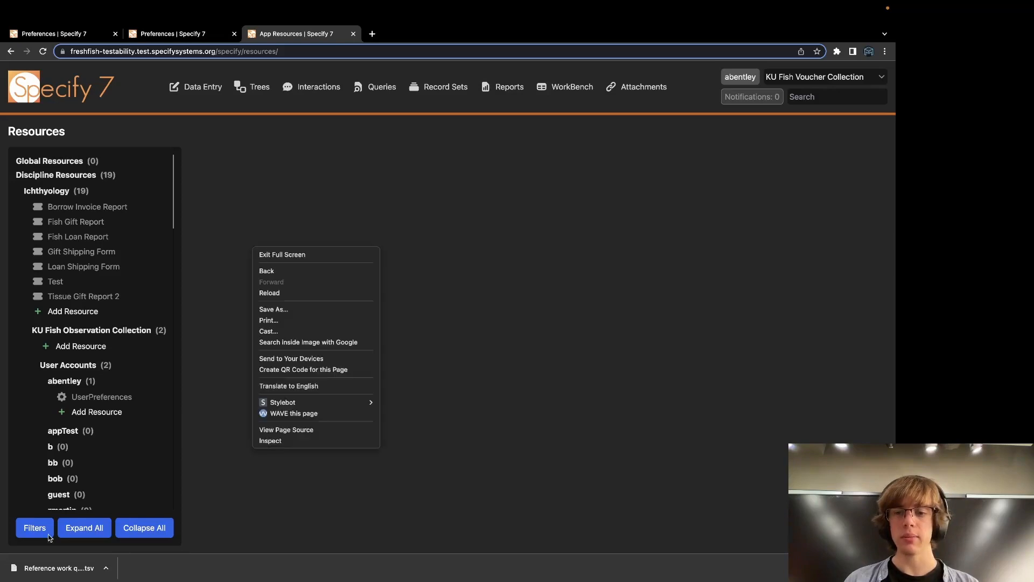
click(178, 489)
click(34, 530)
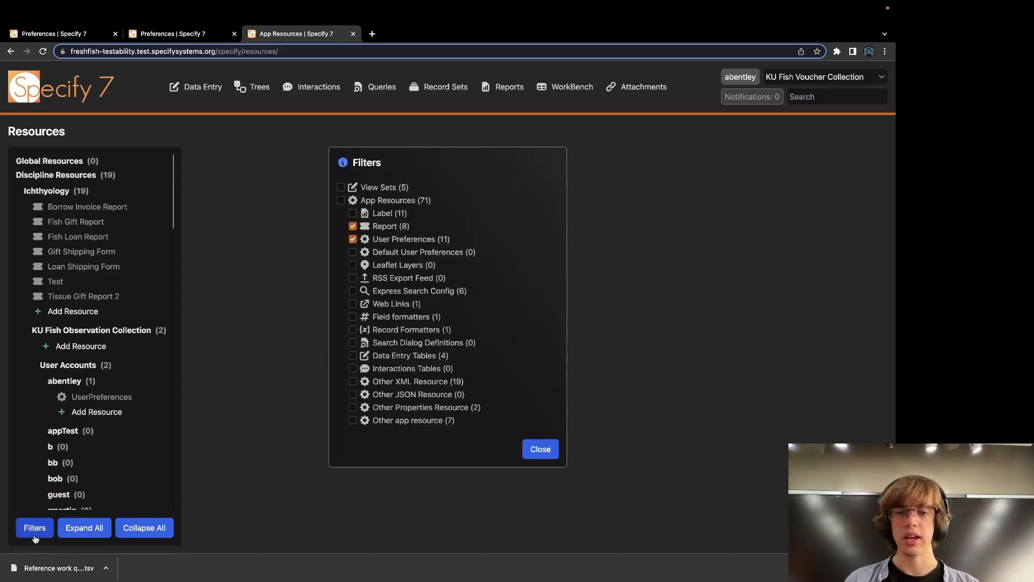
drag(404, 161, 422, 179)
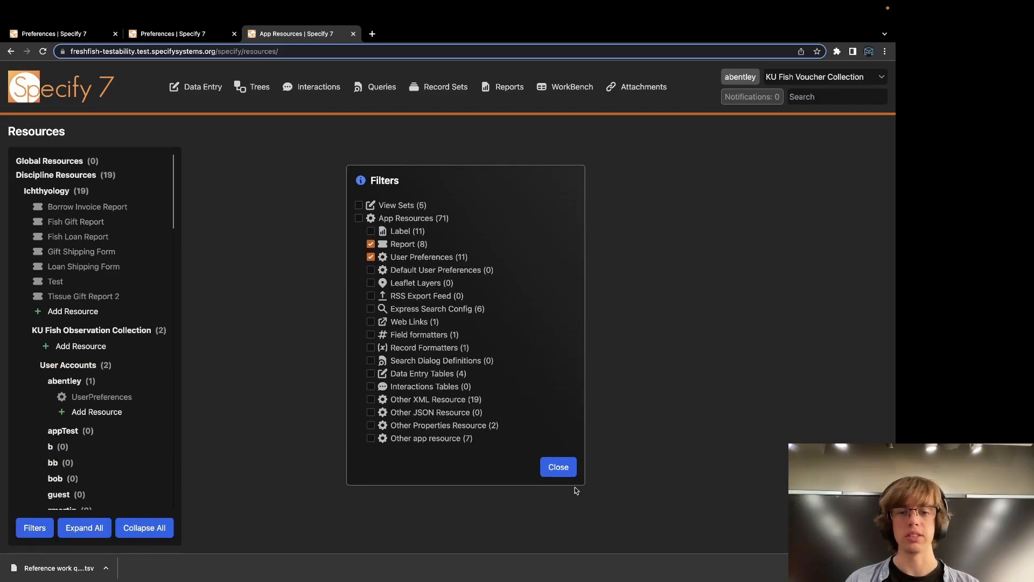
click(558, 466)
Collapse the entire resource tree, expand it fully again and look through its entries.
click(144, 528)
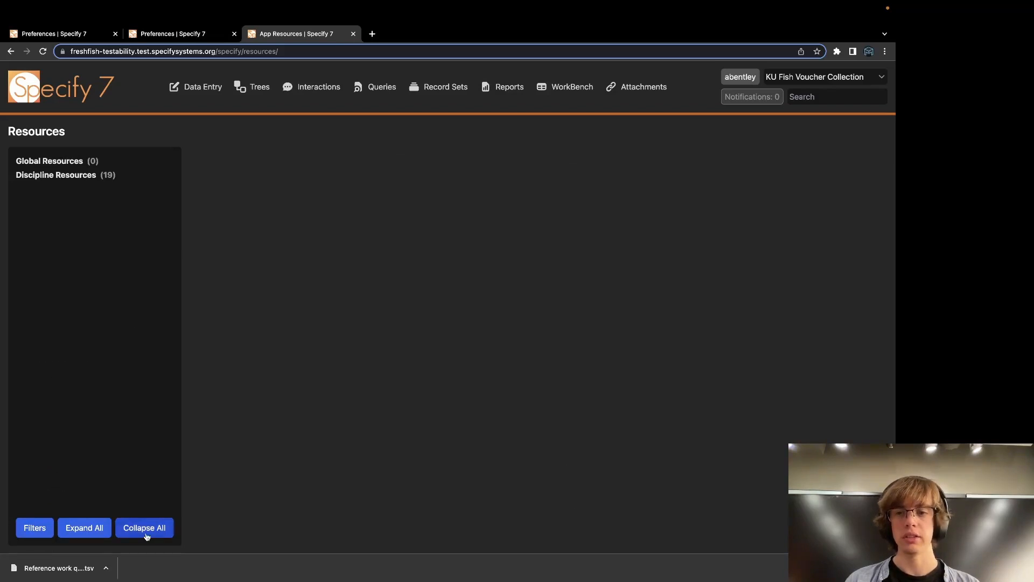
click(69, 528)
scroll(78, 340, down, 5)
scroll(81, 332, up, 5)
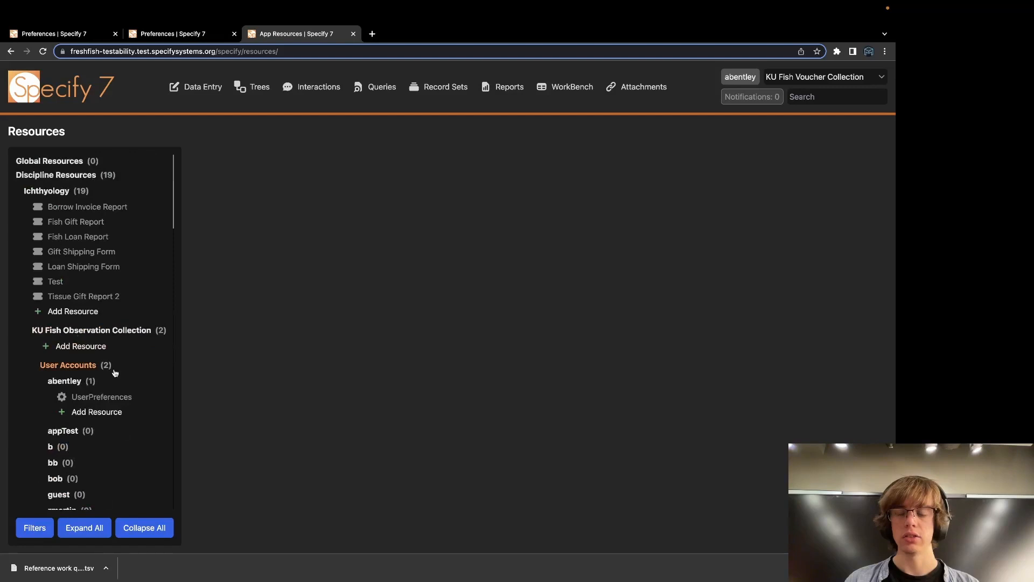
scroll(115, 373, down, 1)
scroll(118, 383, up, 1)
Open the Test report under Ichthyology, examine its XML in full screen, and return to the normal view.
click(55, 285)
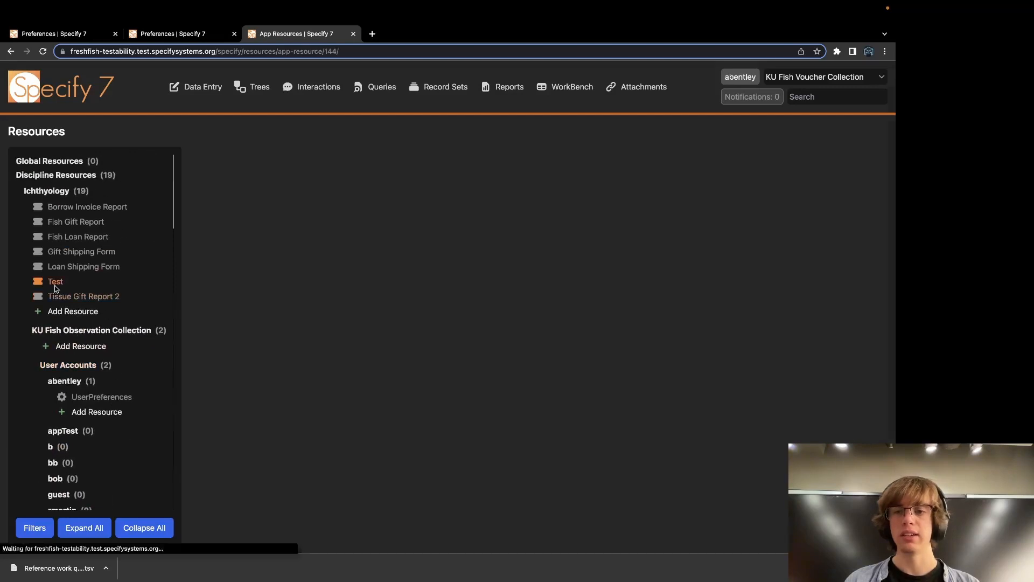
click(866, 197)
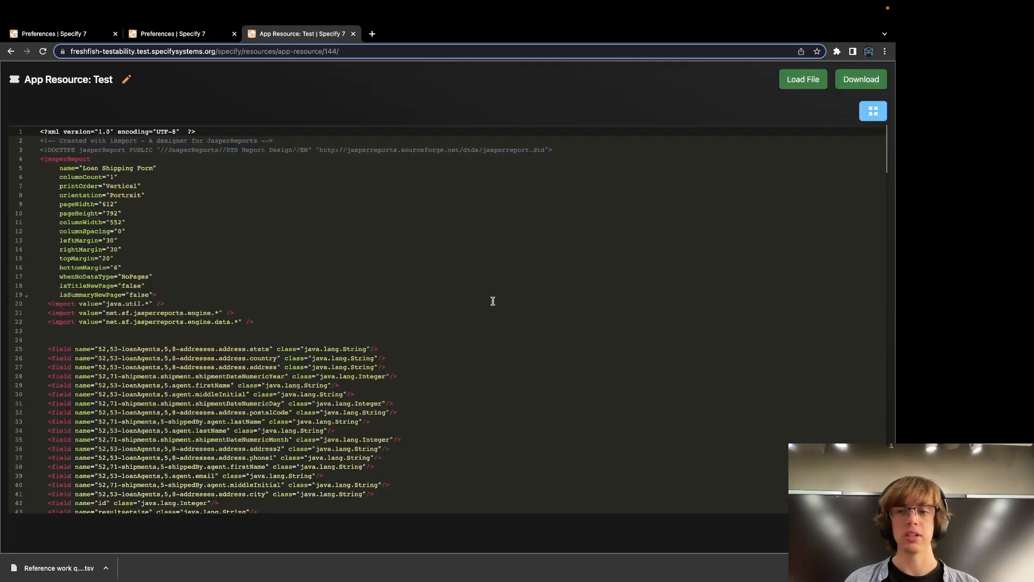
scroll(493, 301, down, 20)
scroll(492, 300, up, 10)
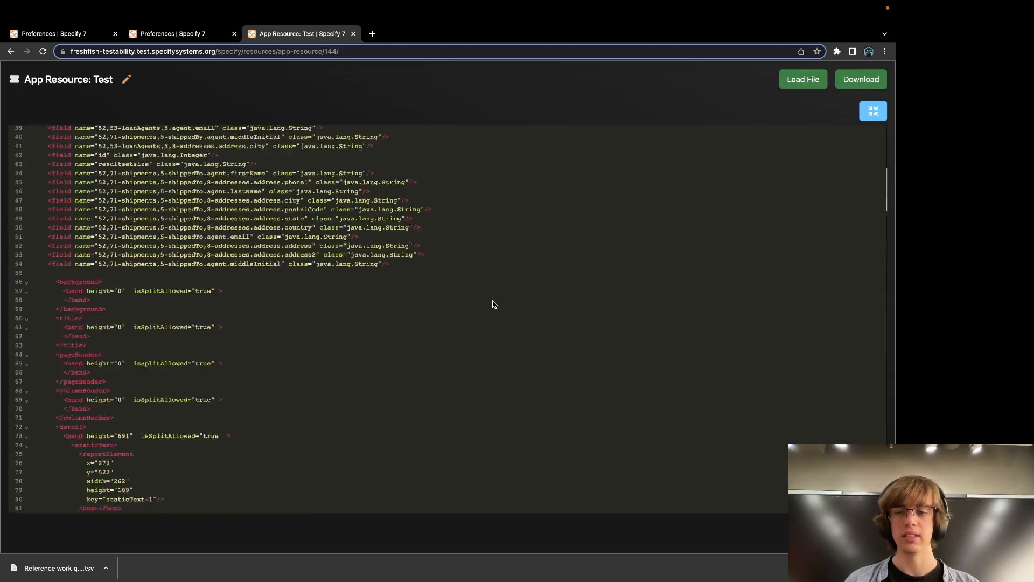
scroll(493, 304, up, 5)
click(873, 111)
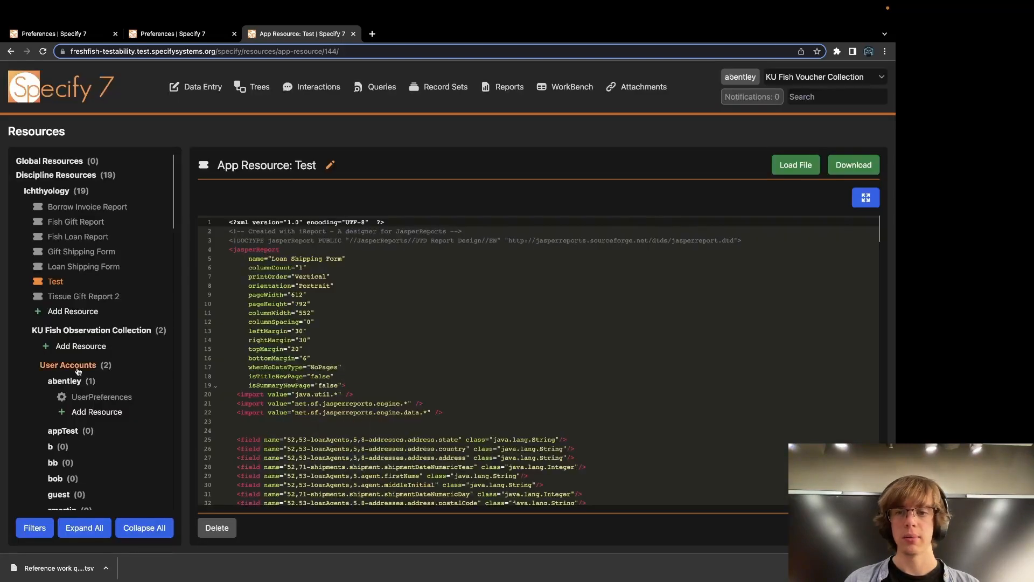
Under KU Fish Observation Collection, open the first user account's UserPreferences resource and that of the spfishadmin account.
scroll(80, 355, down, 1)
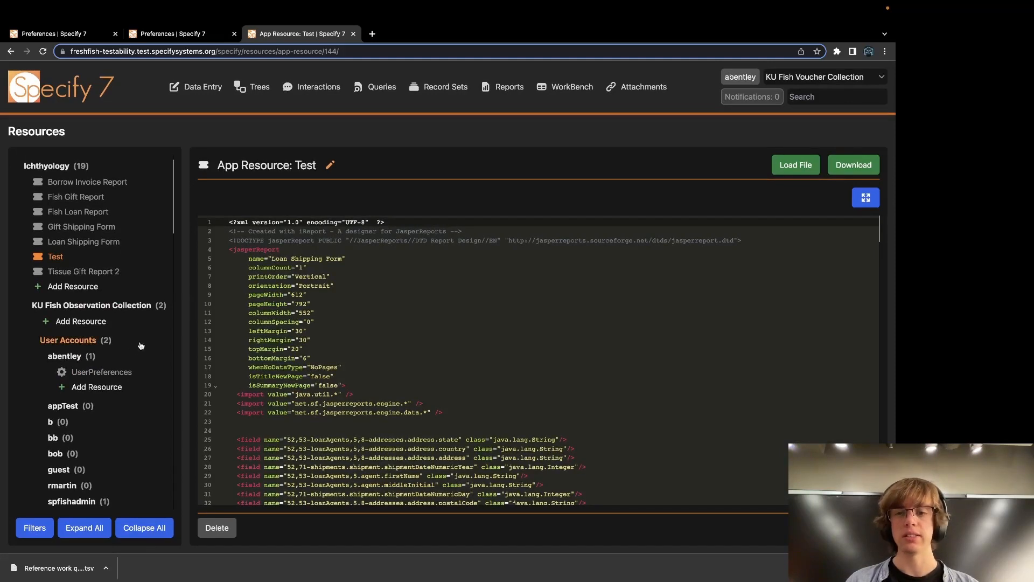
click(121, 375)
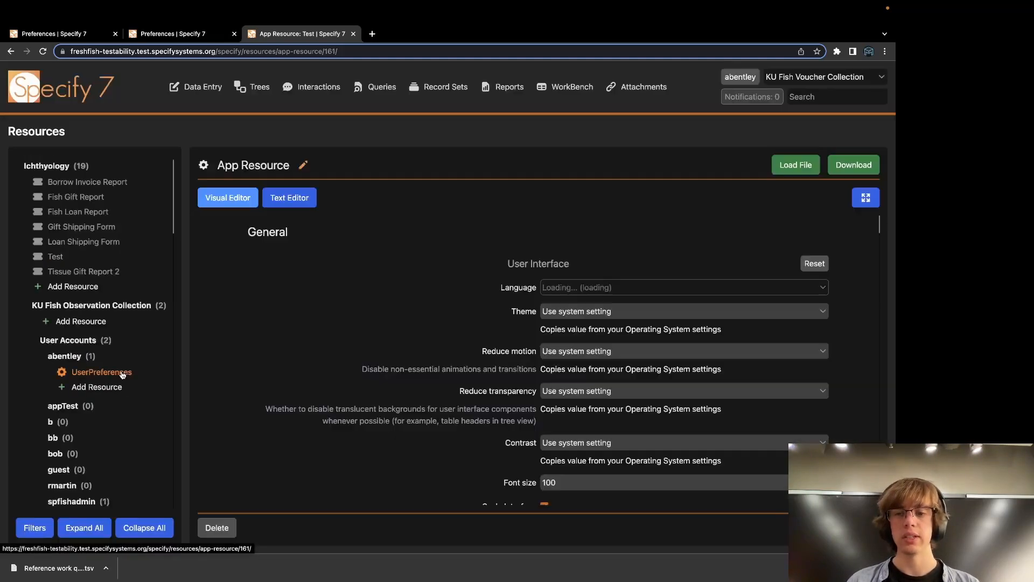
scroll(94, 368, down, 1)
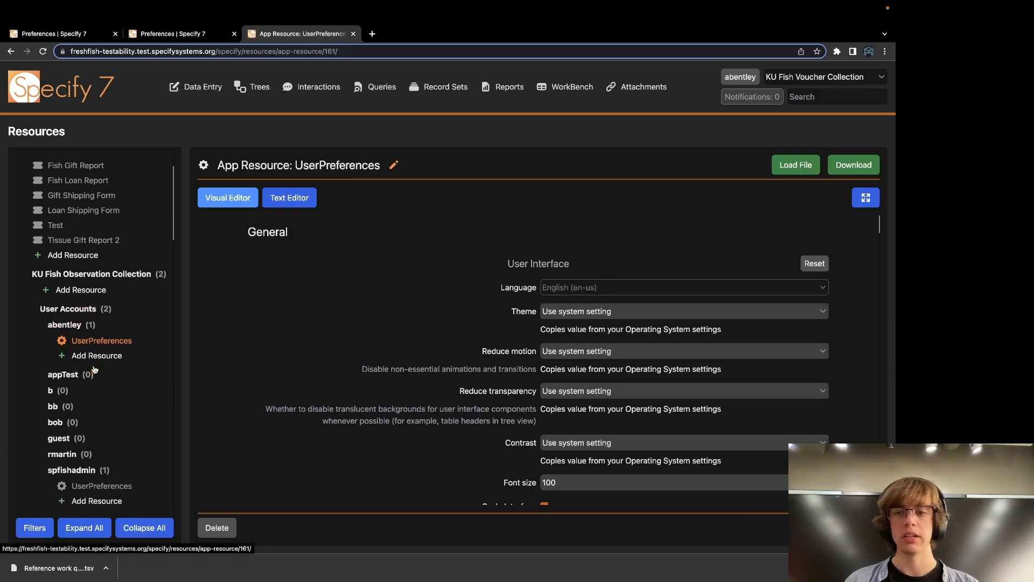
scroll(62, 335, down, 1)
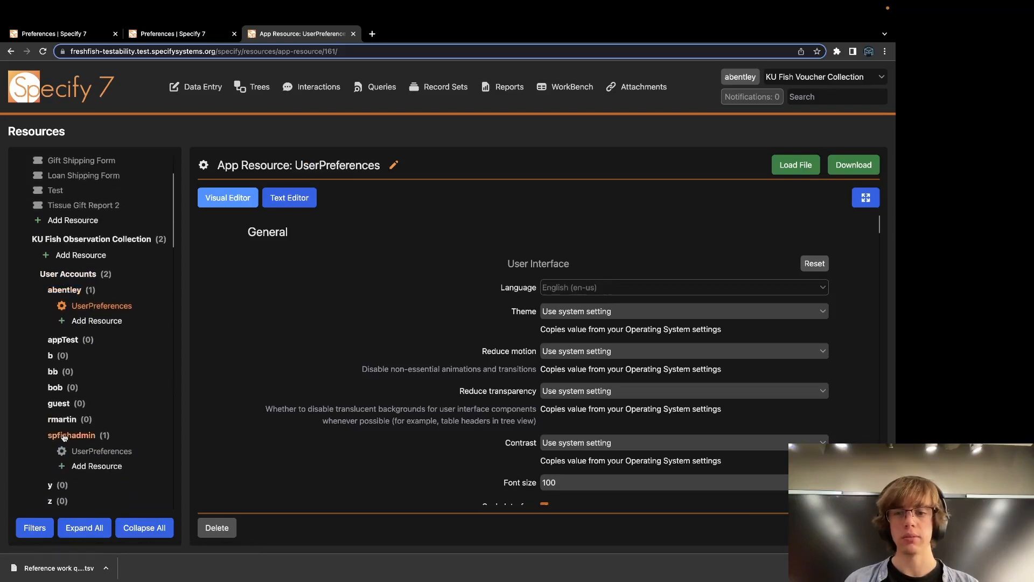
click(98, 451)
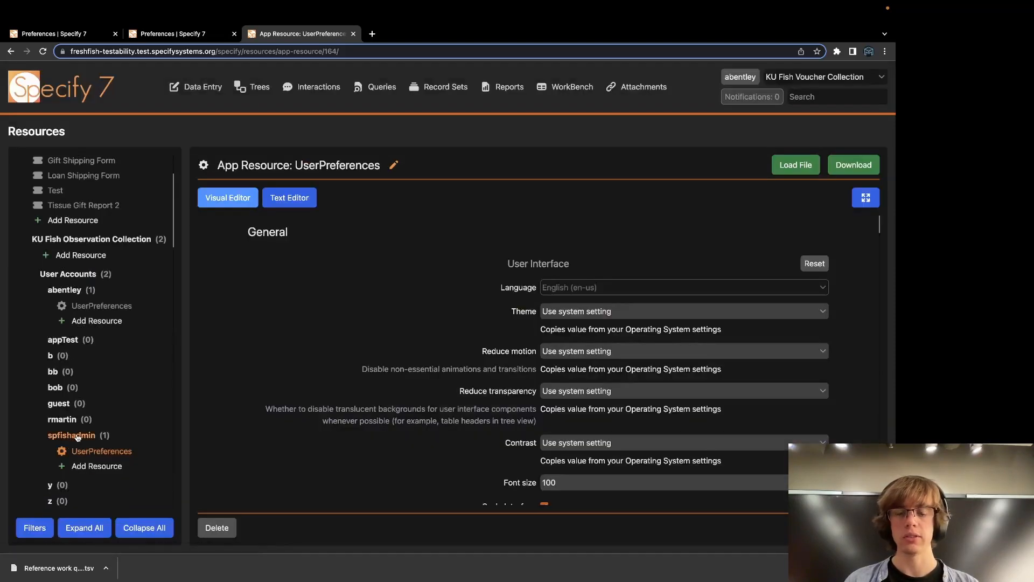
Show the spfishadmin UserPreferences resource in the text editor and place the cursor after its braces.
scroll(517, 326, down, 1)
scroll(519, 326, up, 1)
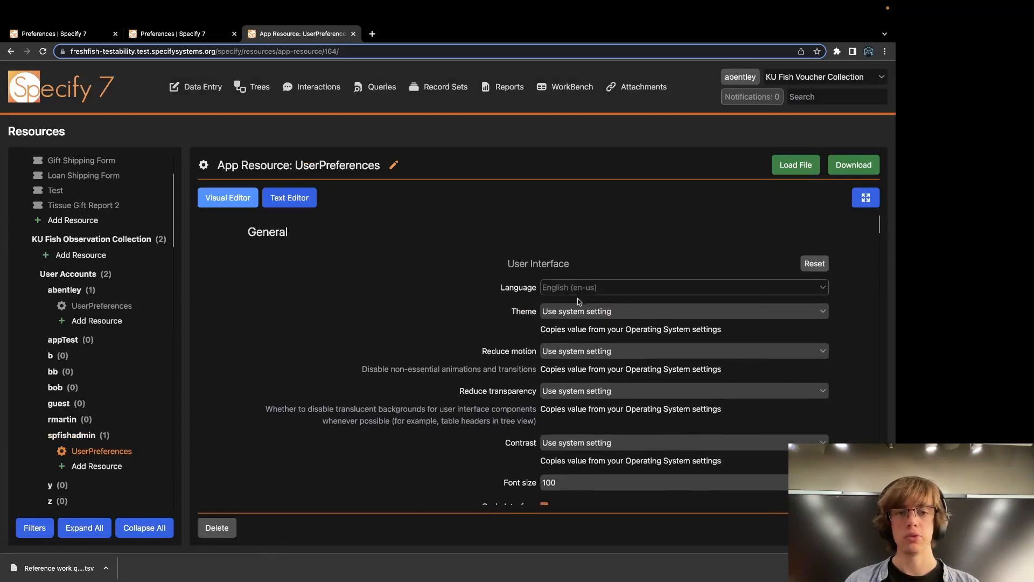
click(289, 197)
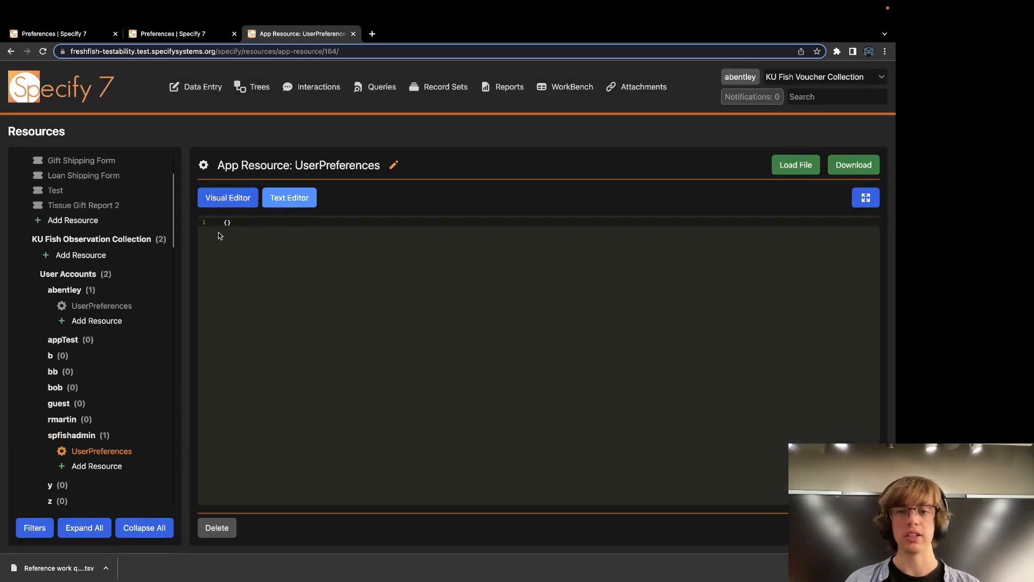
click(264, 222)
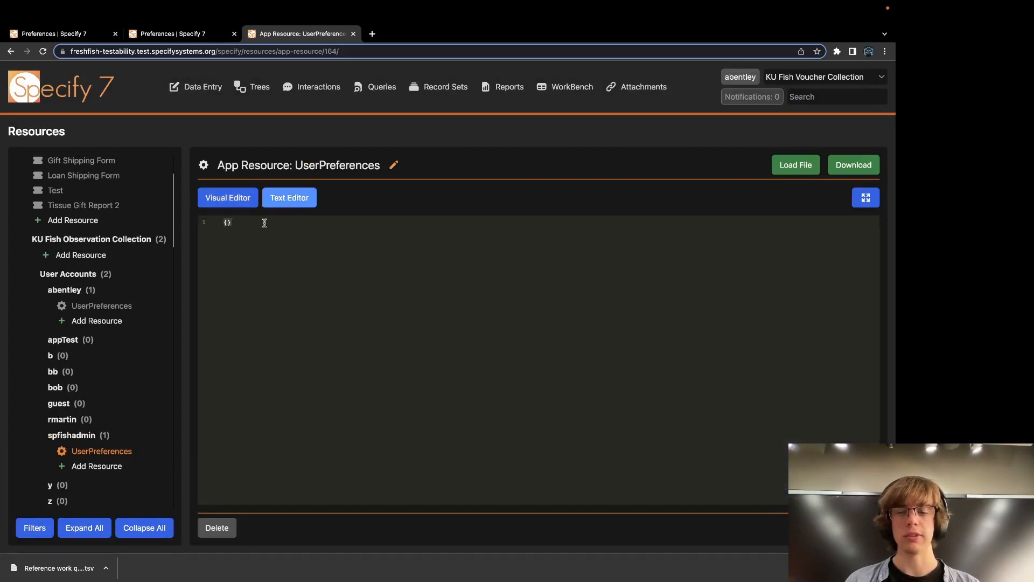
Show the open UserPreferences resource in the visual editor, and review the resource filters without changing them.
click(220, 206)
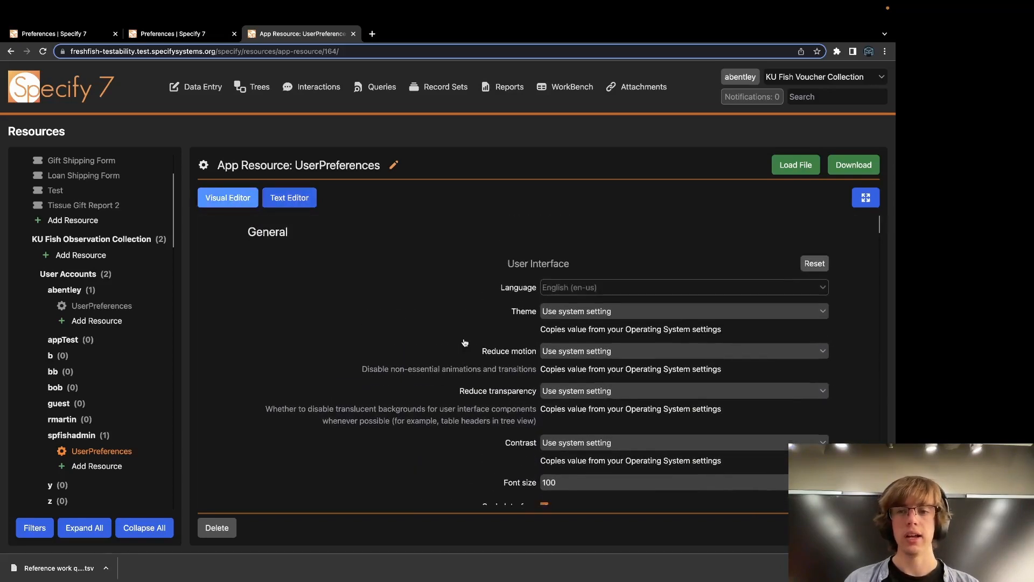
click(34, 526)
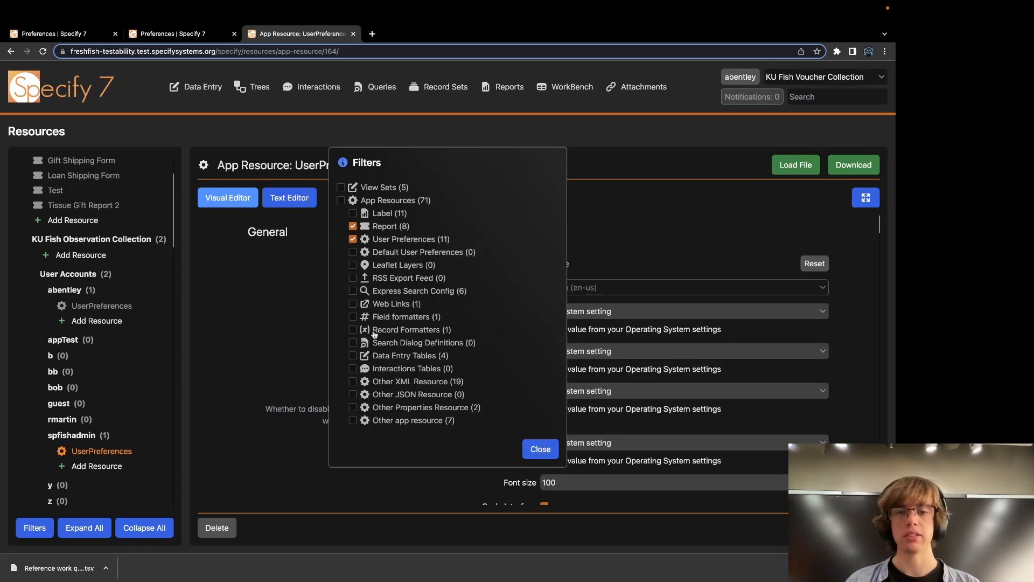
click(537, 448)
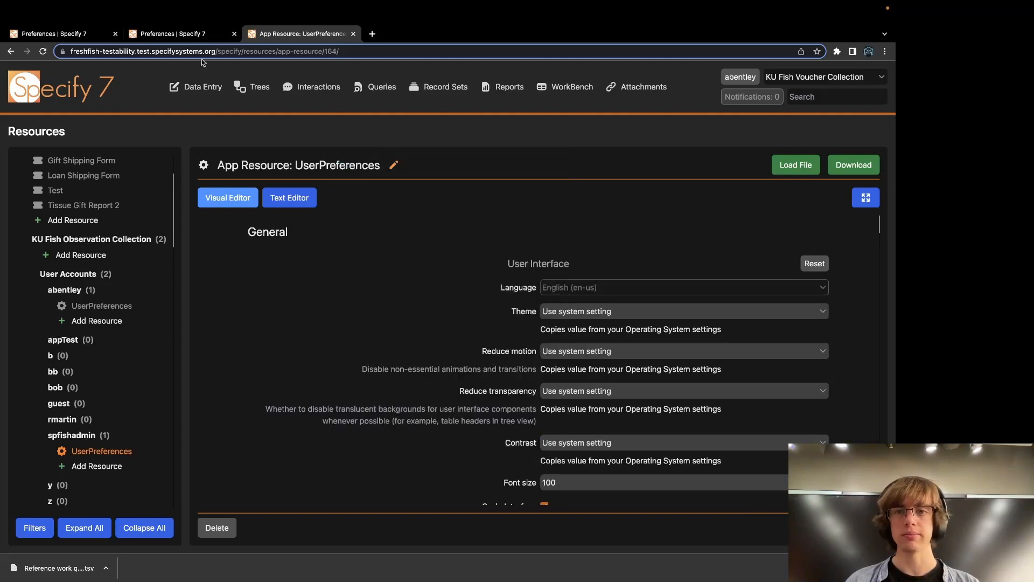
Open the Test report in the resource tree, and return to the App Resources section of the user preferences page.
scroll(86, 263, up, 1)
click(56, 218)
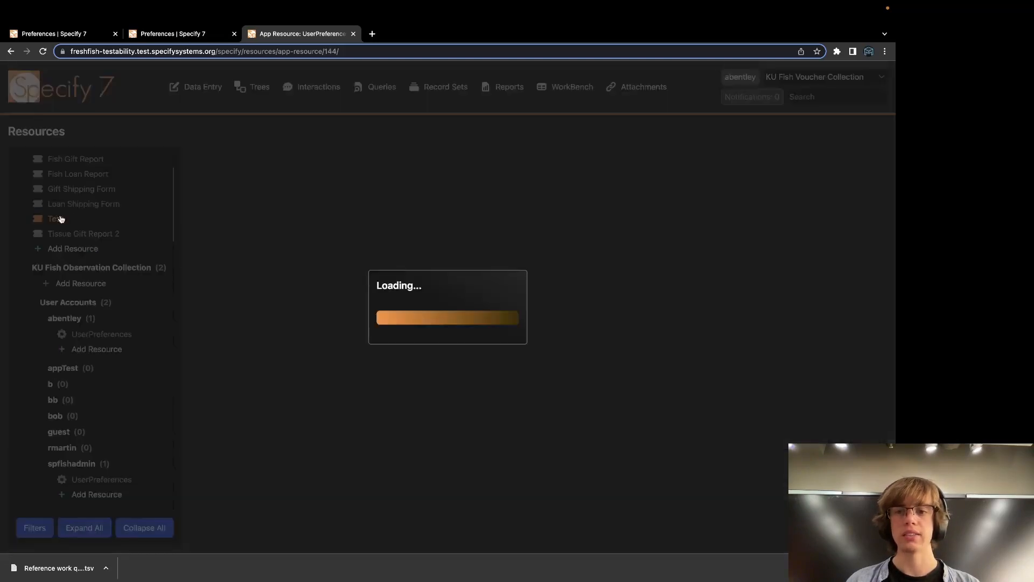
click(174, 33)
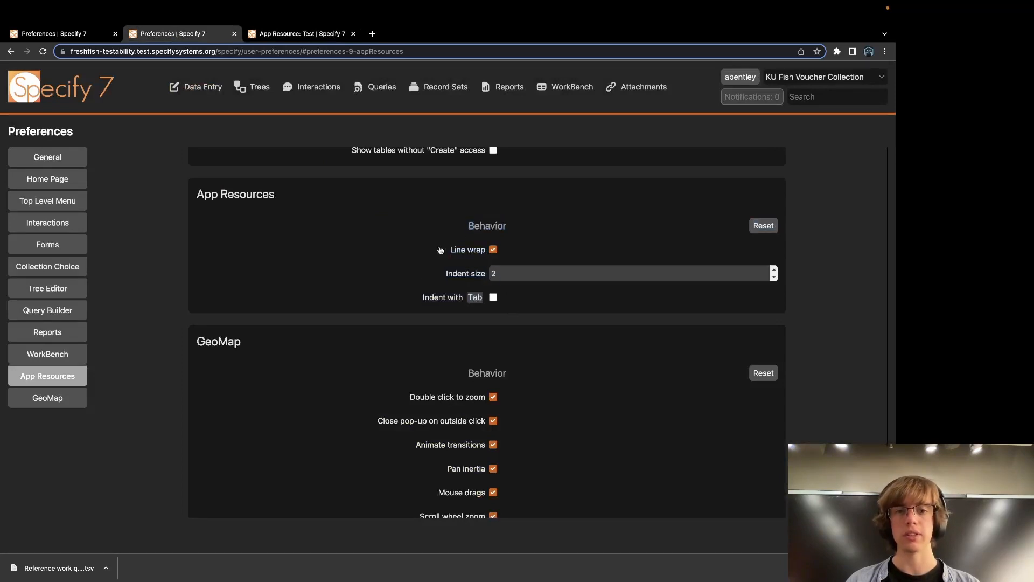
Examine the GeoMap section's behavior options below App Resources on the preferences page.
scroll(409, 276, down, 1)
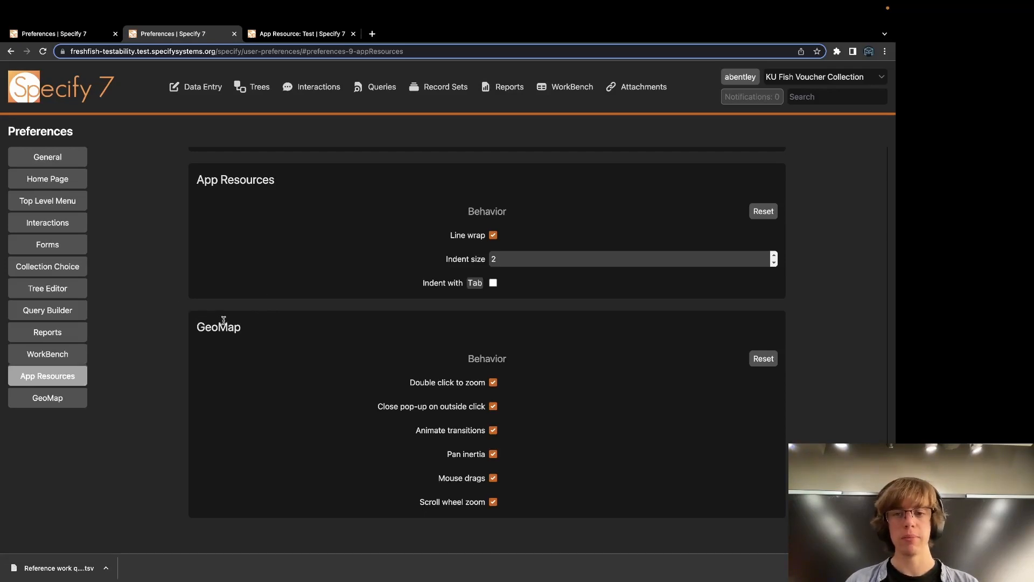
drag(197, 330, 246, 331)
click(265, 323)
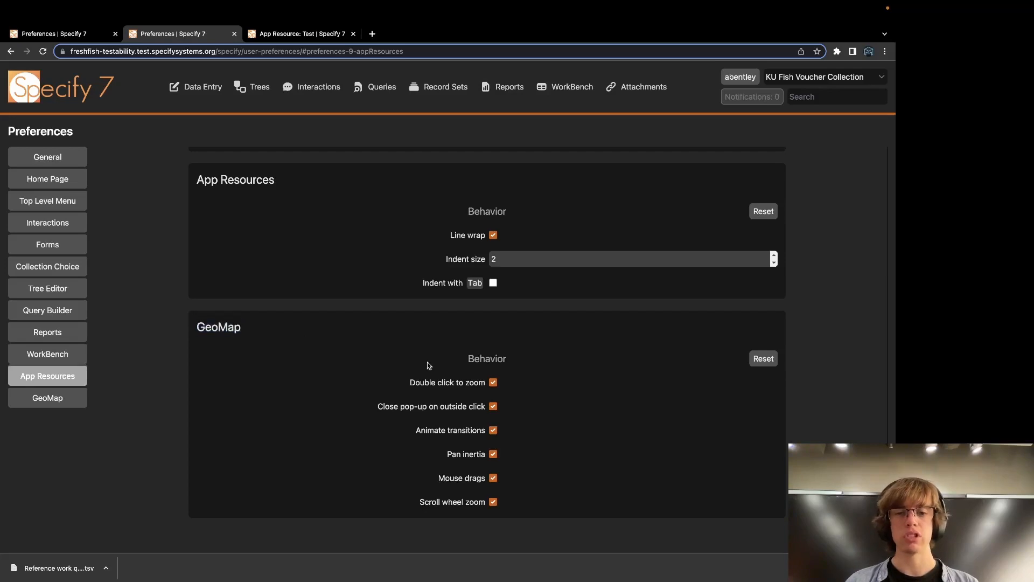